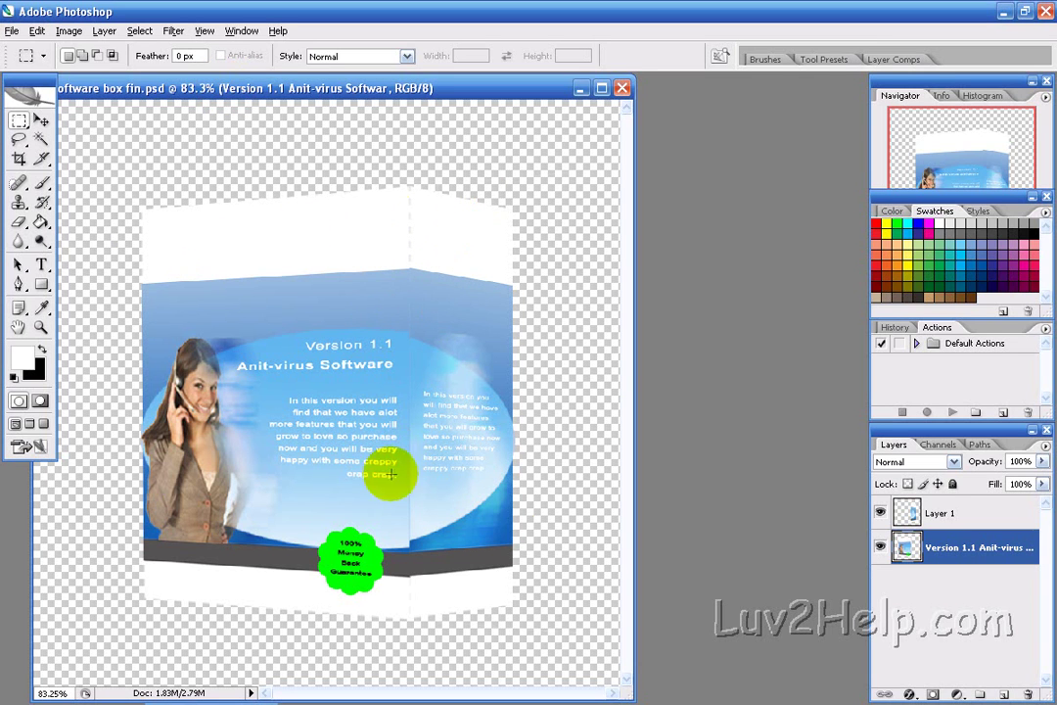
Minimize the finished software box fin.psd document window.
{"action": "left_click", "coordinate": [580, 88]}
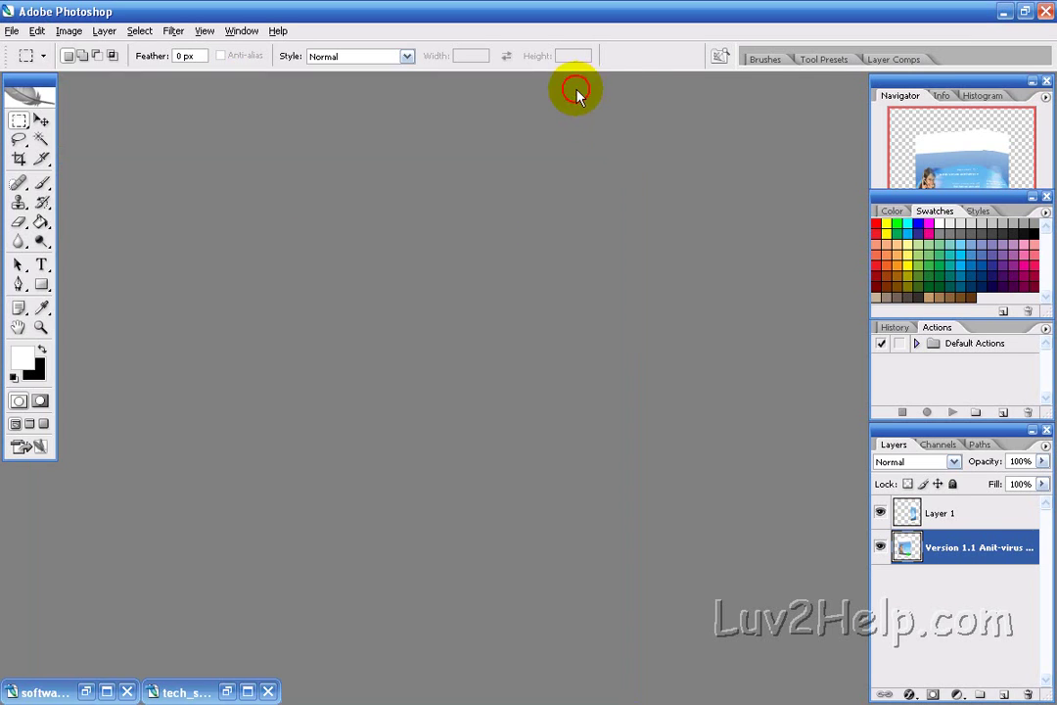
Create a new 800 × 800 px document with Transparent background contents.
{"action": "left_click", "coordinate": [9, 32]}
{"action": "left_click", "coordinate": [39, 46]}
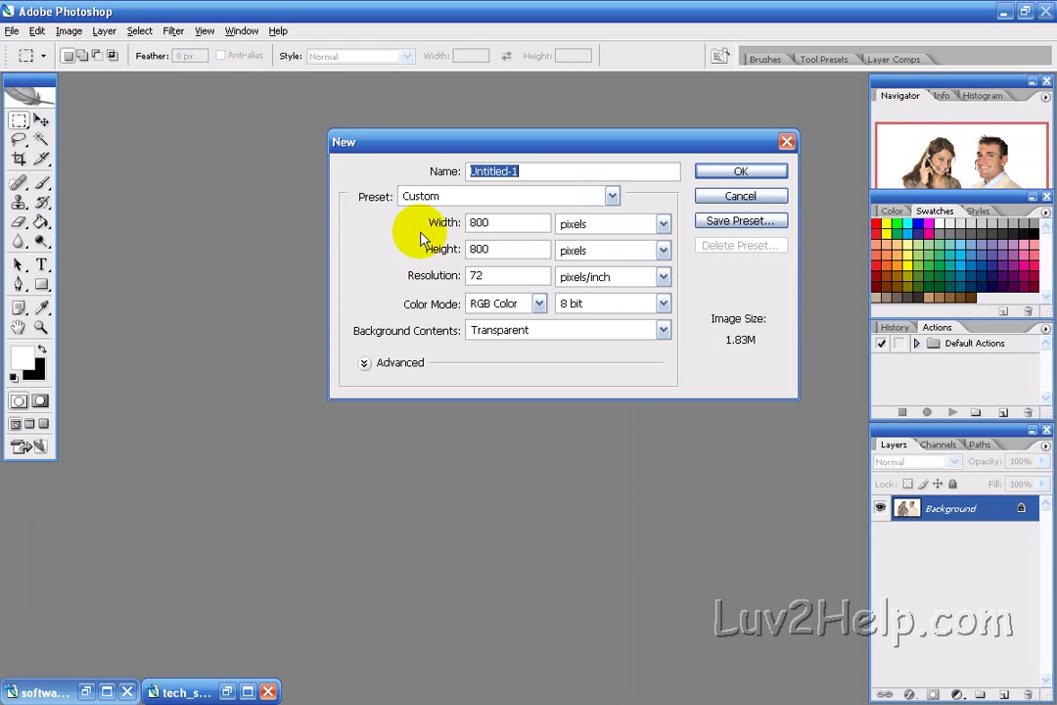
{"action": "double_click", "coordinate": [483, 224]}
{"action": "key", "text": "Tab"}
{"action": "left_click", "coordinate": [634, 335]}
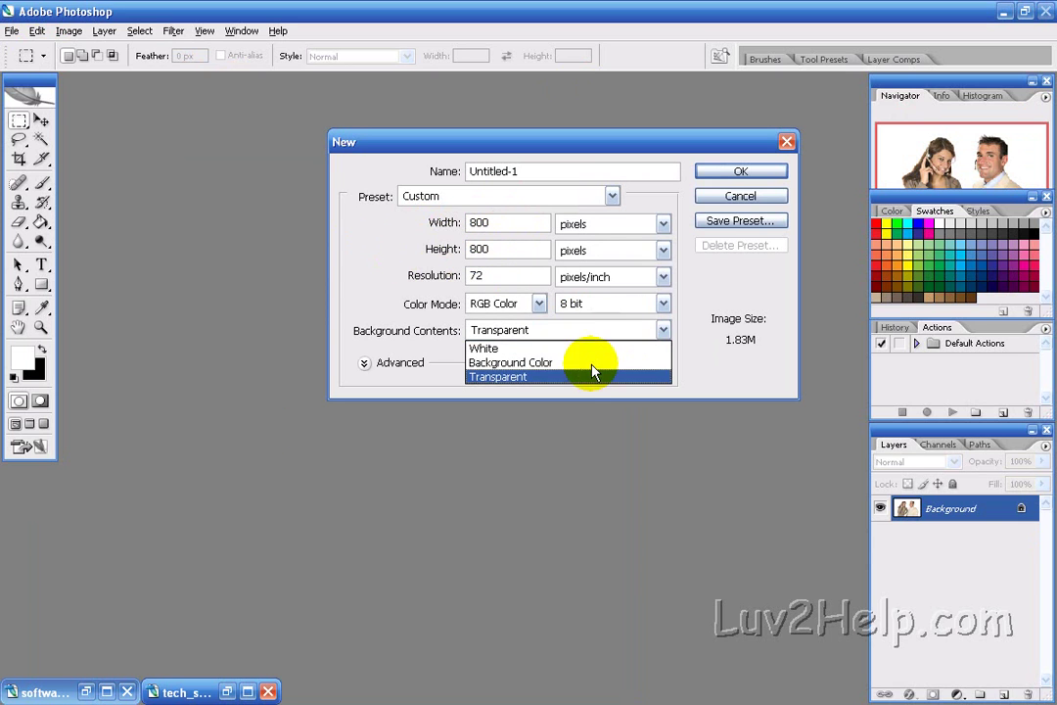
{"action": "left_click", "coordinate": [590, 375]}
{"action": "left_click", "coordinate": [739, 172]}
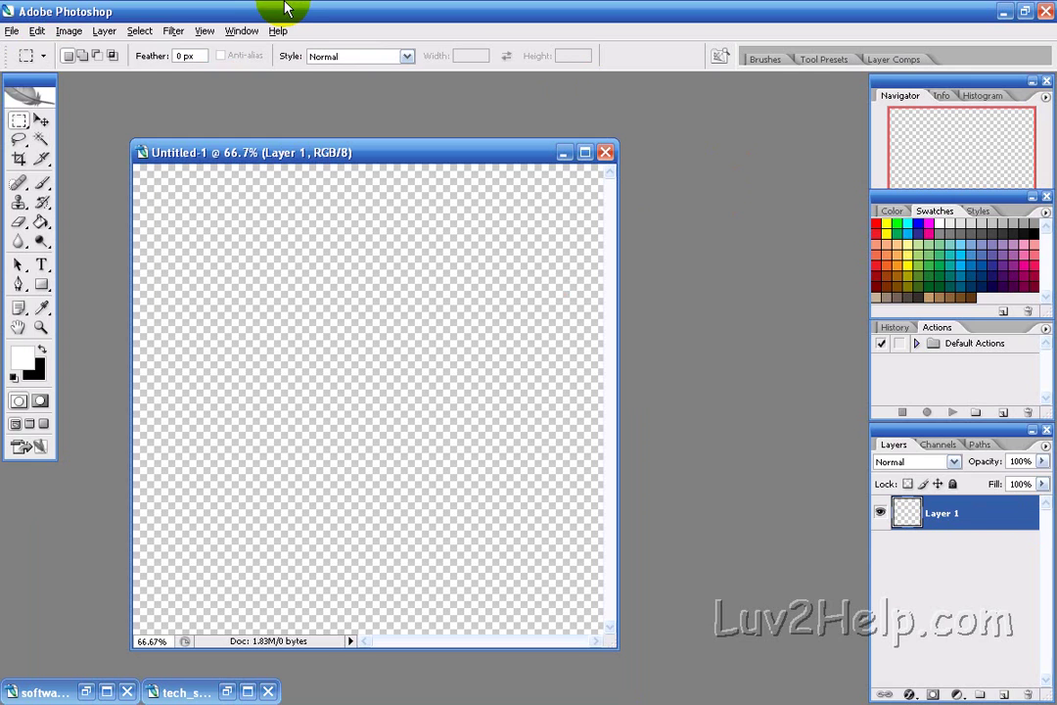
Draw a large white rectangle on the new canvas with the Rectangle tool.
{"action": "left_click", "coordinate": [68, 30]}
{"action": "left_click", "coordinate": [104, 32]}
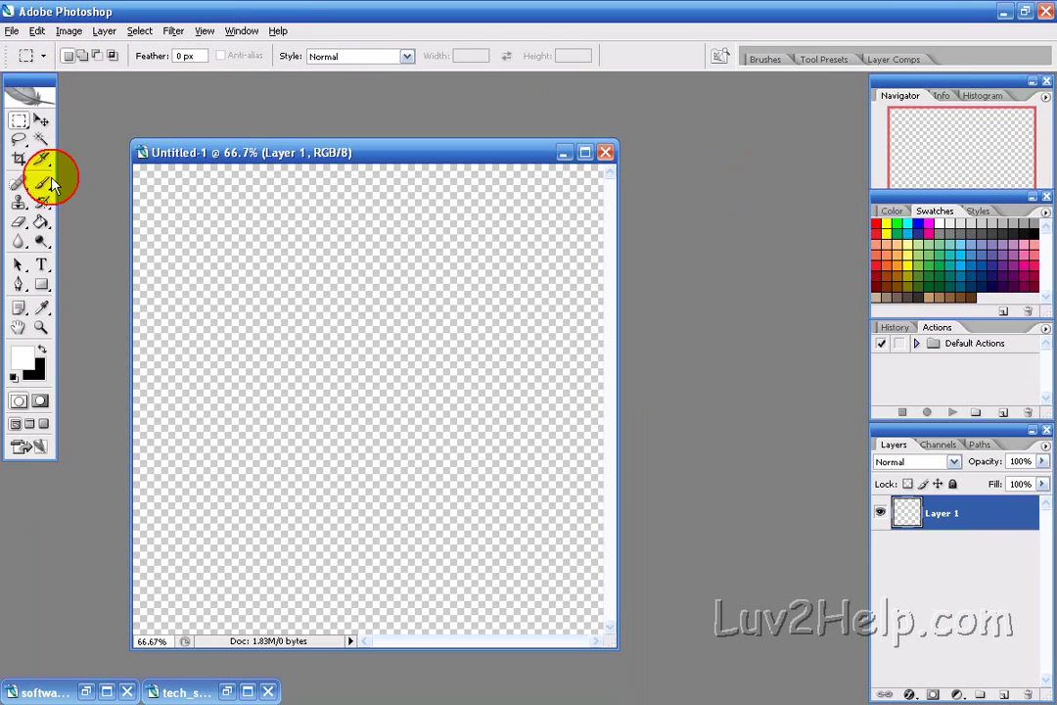
{"action": "left_click", "coordinate": [41, 284]}
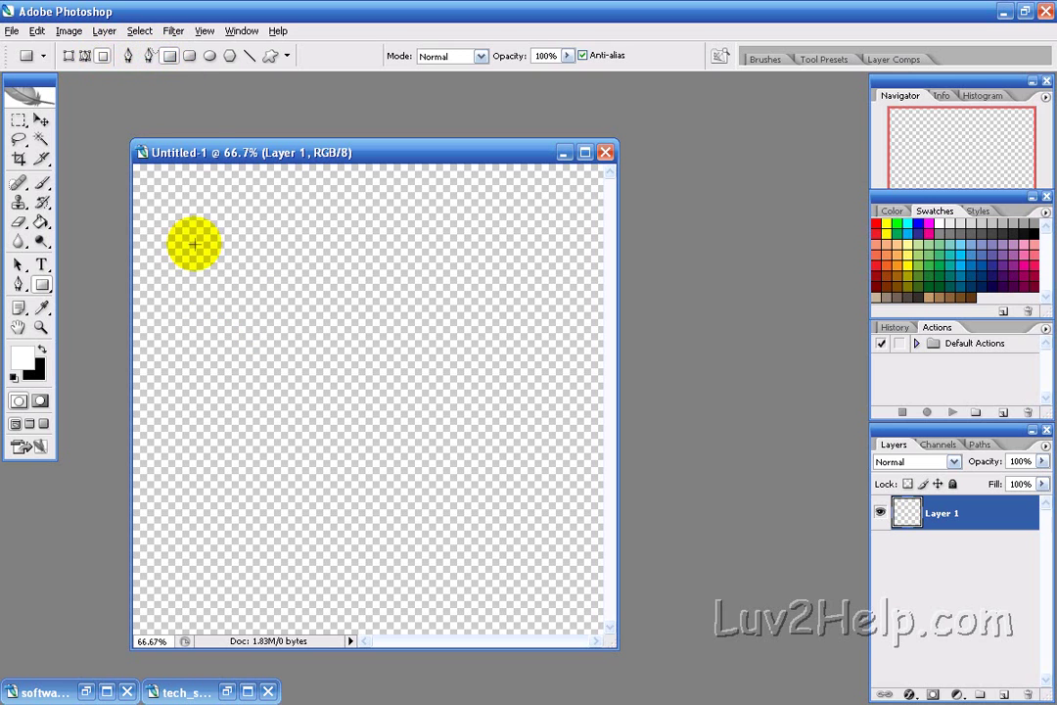
{"action": "left_click_drag", "start_coordinate": [181, 238], "coordinate": [449, 618]}
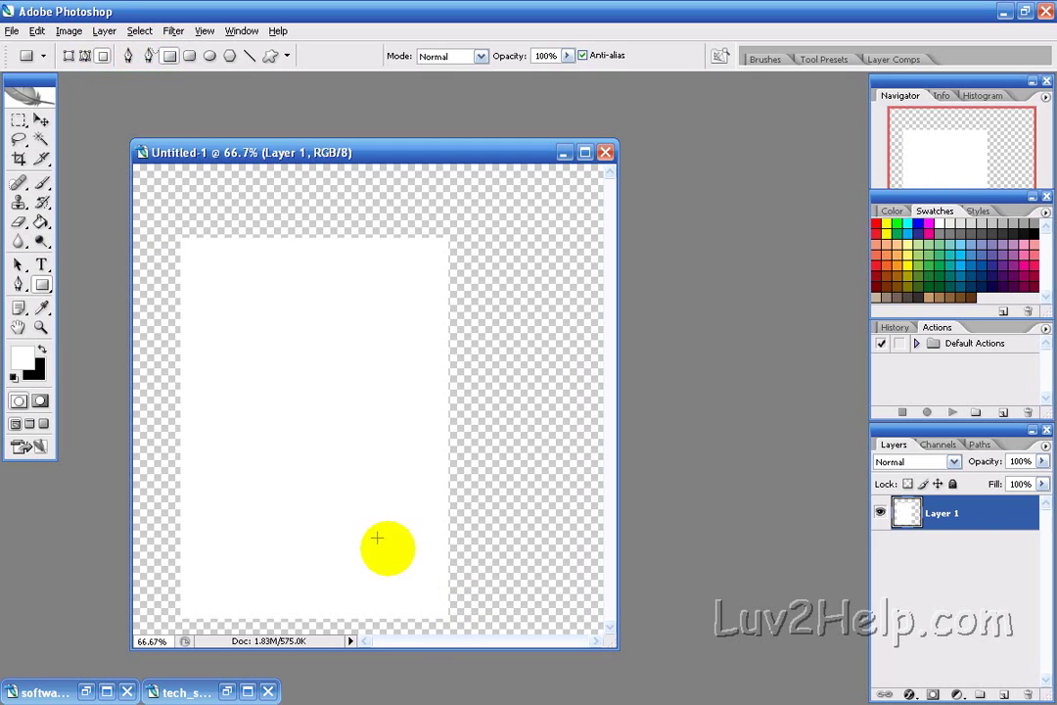
Nudge the rectangle up, cut its right strip onto Layer 2, and move it right.
{"action": "left_click", "coordinate": [42, 121]}
{"action": "mouse_move", "coordinate": [248, 344]}
{"action": "left_mouse_down"}
{"action": "mouse_move", "coordinate": [270, 308]}
{"action": "mouse_move", "coordinate": [256, 330]}
{"action": "left_mouse_up"}
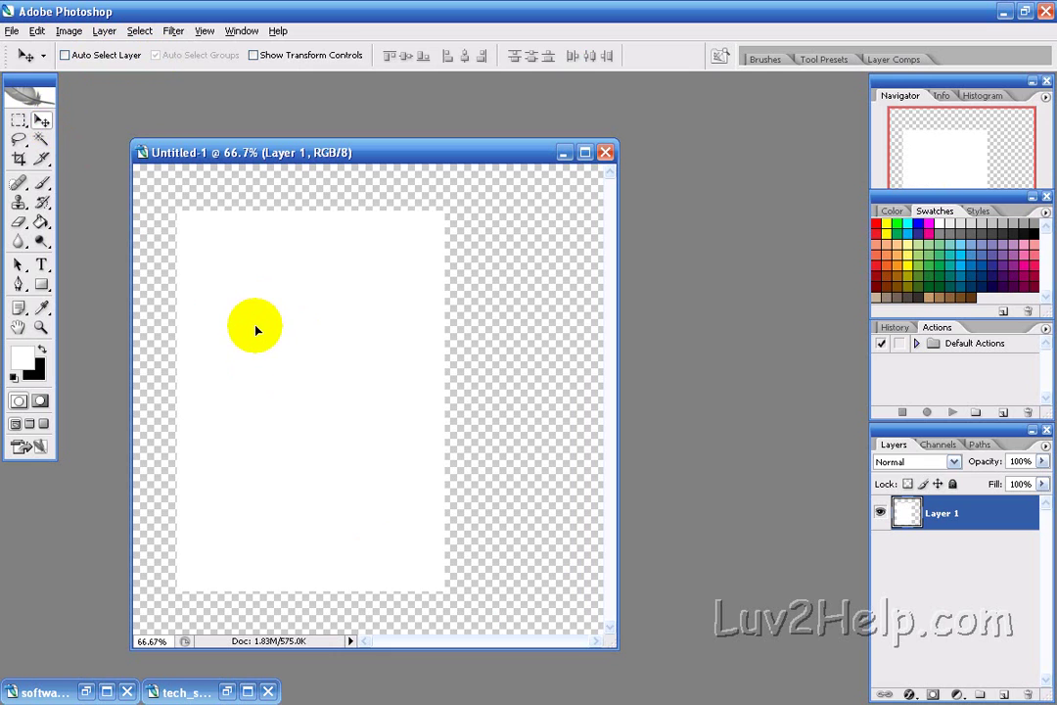
{"action": "left_click", "coordinate": [19, 120]}
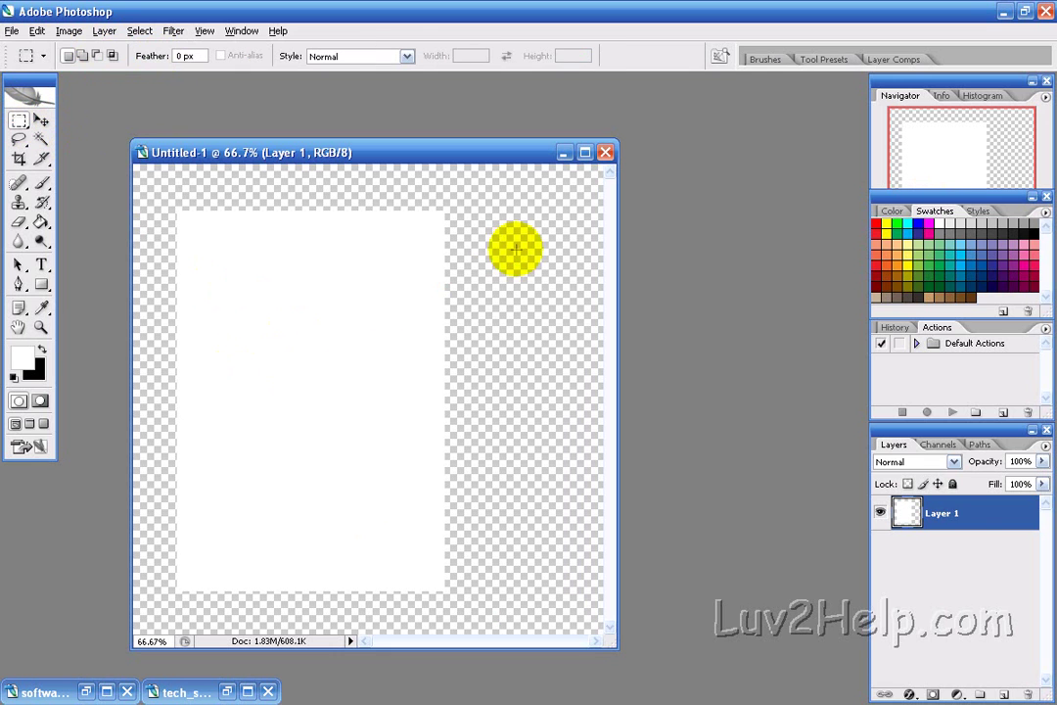
{"action": "left_click_drag", "start_coordinate": [461, 194], "coordinate": [346, 619]}
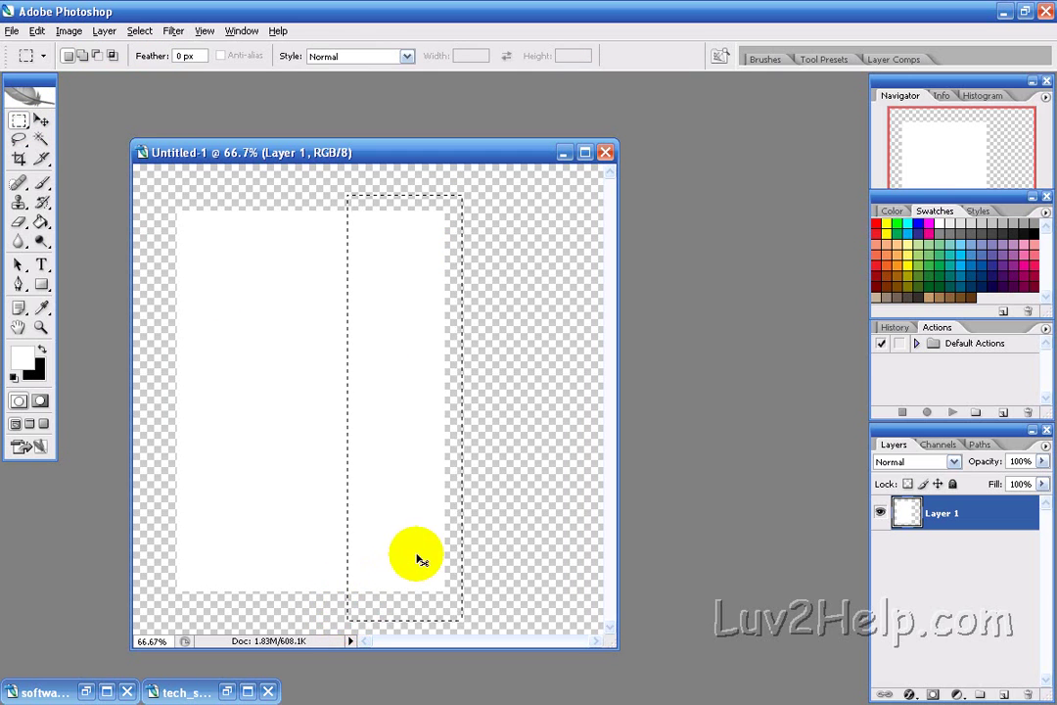
{"action": "key", "text": "ctrl+j"}
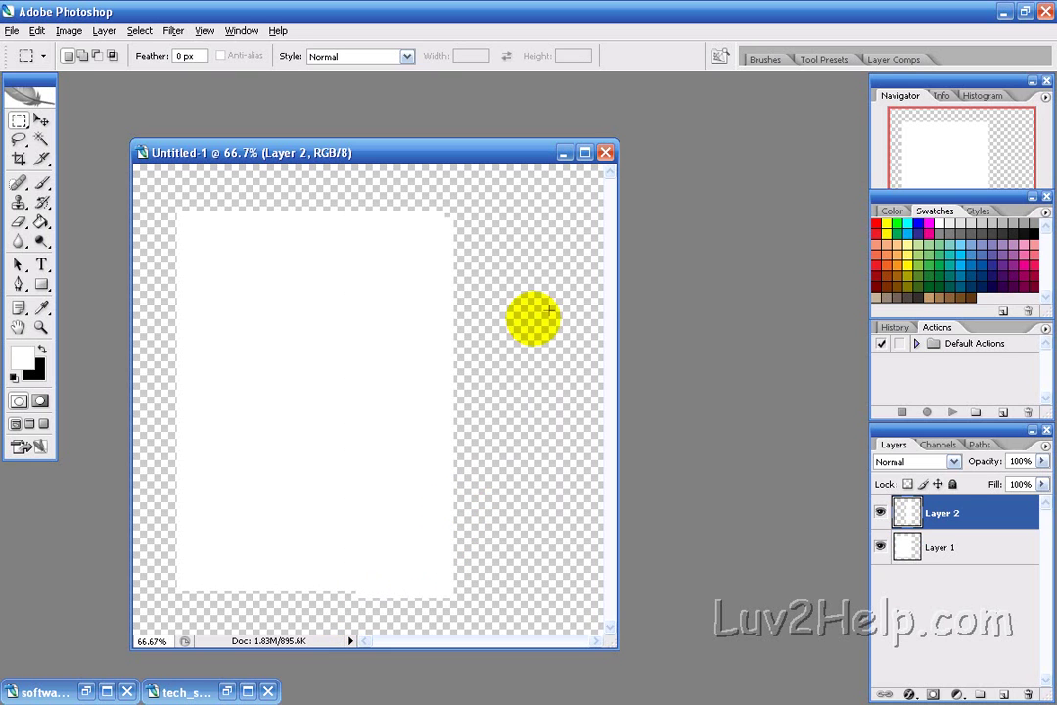
{"action": "left_click", "coordinate": [41, 119]}
{"action": "left_click_drag", "start_coordinate": [430, 376], "coordinate": [557, 394]}
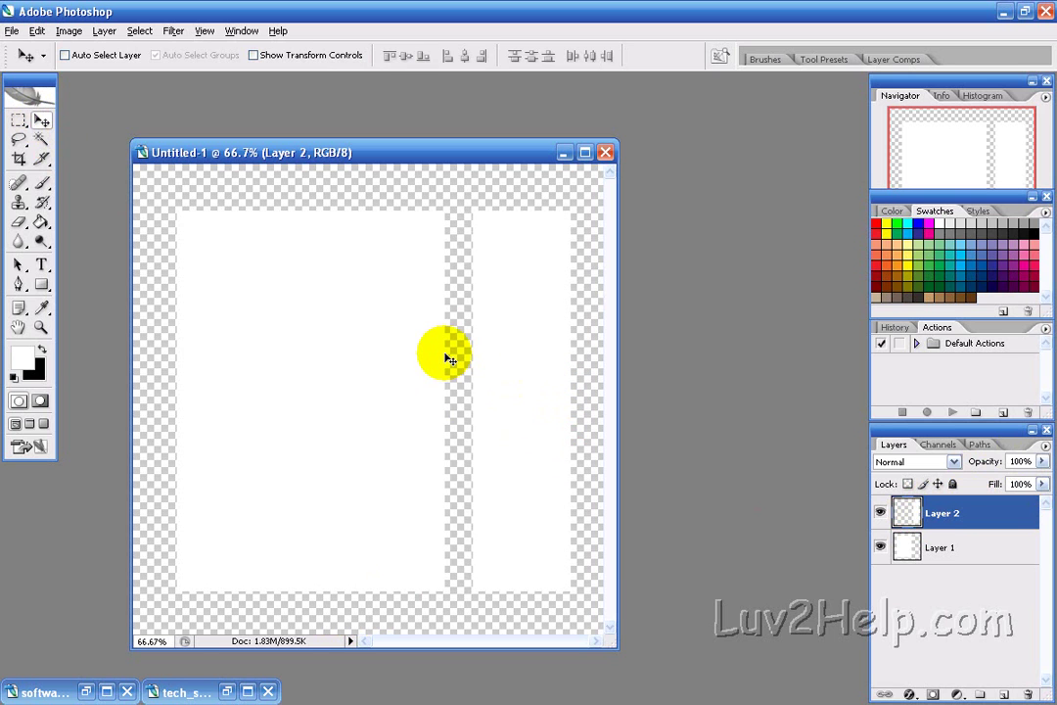
On Layer 1, reset colours to black and white and marquee a band across the lower panels.
{"action": "left_click", "coordinate": [940, 547]}
{"action": "key", "text": "m"}
{"action": "key", "text": "d"}
{"action": "left_click_drag", "start_coordinate": [161, 511], "coordinate": [570, 541]}
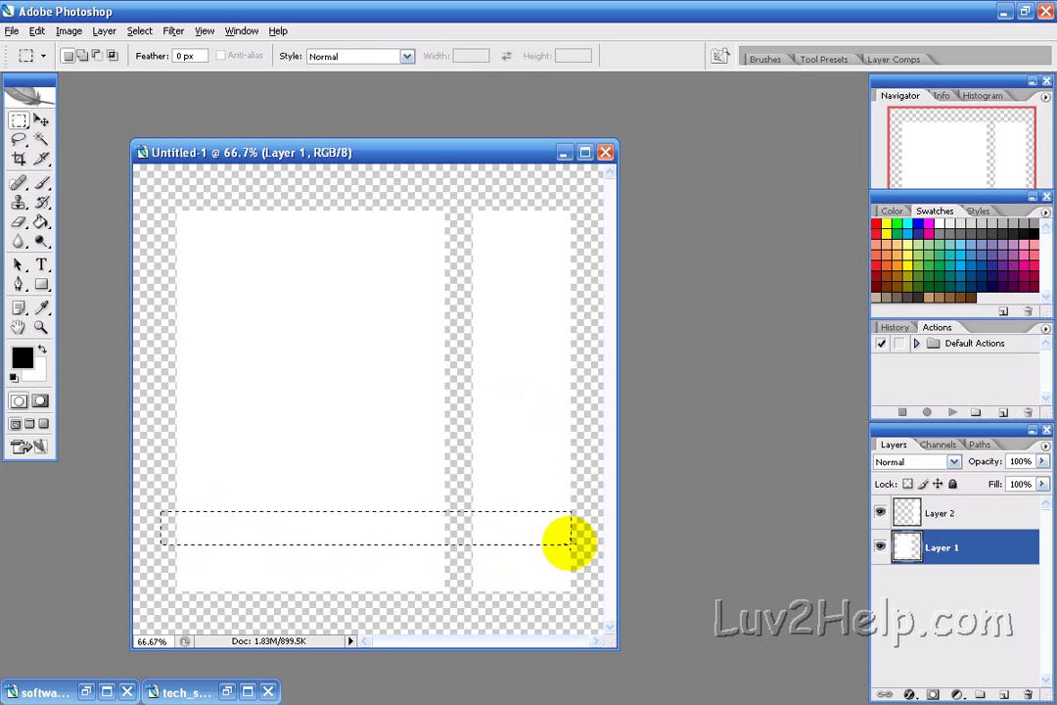
Trim the band selection to the panel edges and Paint Bucket it black on both layers.
{"action": "mouse_move", "coordinate": [465, 492]}
{"action": "left_mouse_down"}
{"action": "mouse_move", "coordinate": [448, 589]}
{"action": "mouse_move", "coordinate": [466, 623]}
{"action": "mouse_move", "coordinate": [452, 526]}
{"action": "left_mouse_up"}
{"action": "left_click_drag", "start_coordinate": [461, 609], "coordinate": [459, 577]}
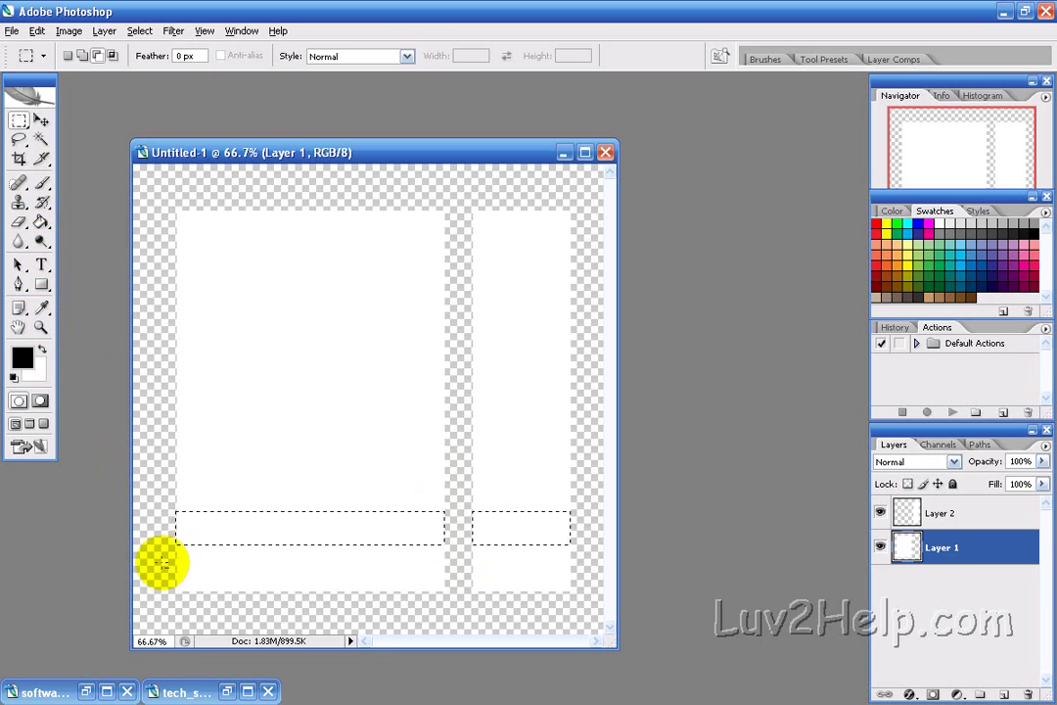
{"action": "left_click", "coordinate": [41, 223]}
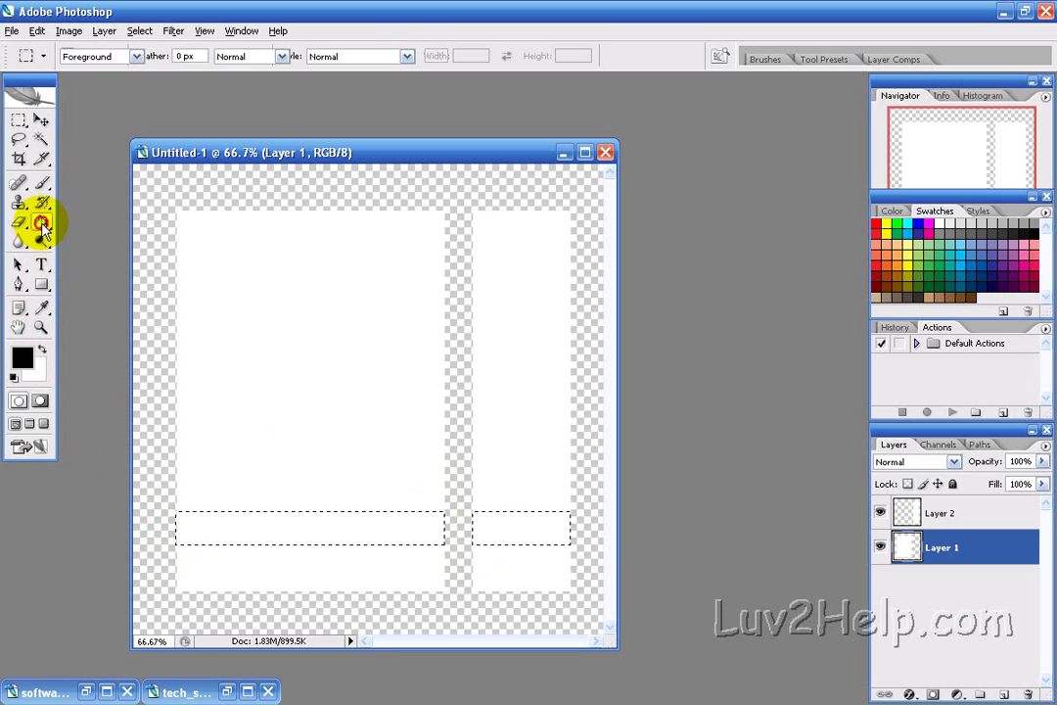
{"action": "right_click", "coordinate": [41, 223]}
{"action": "left_click", "coordinate": [79, 243]}
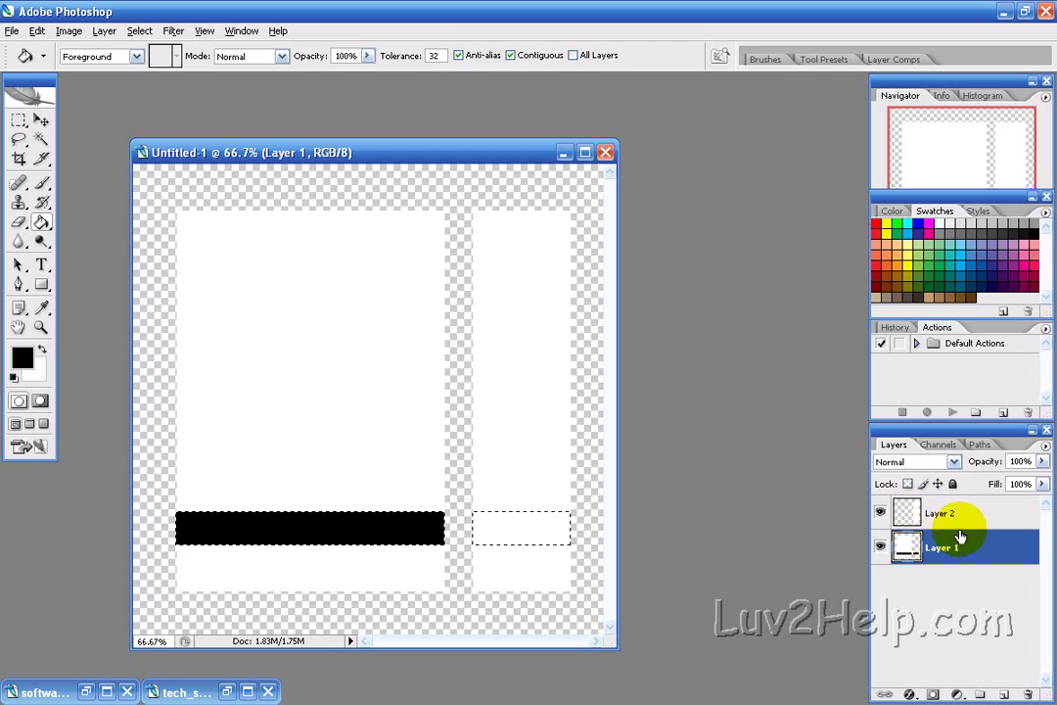
{"action": "left_click", "coordinate": [905, 516]}
{"action": "left_click", "coordinate": [516, 537]}
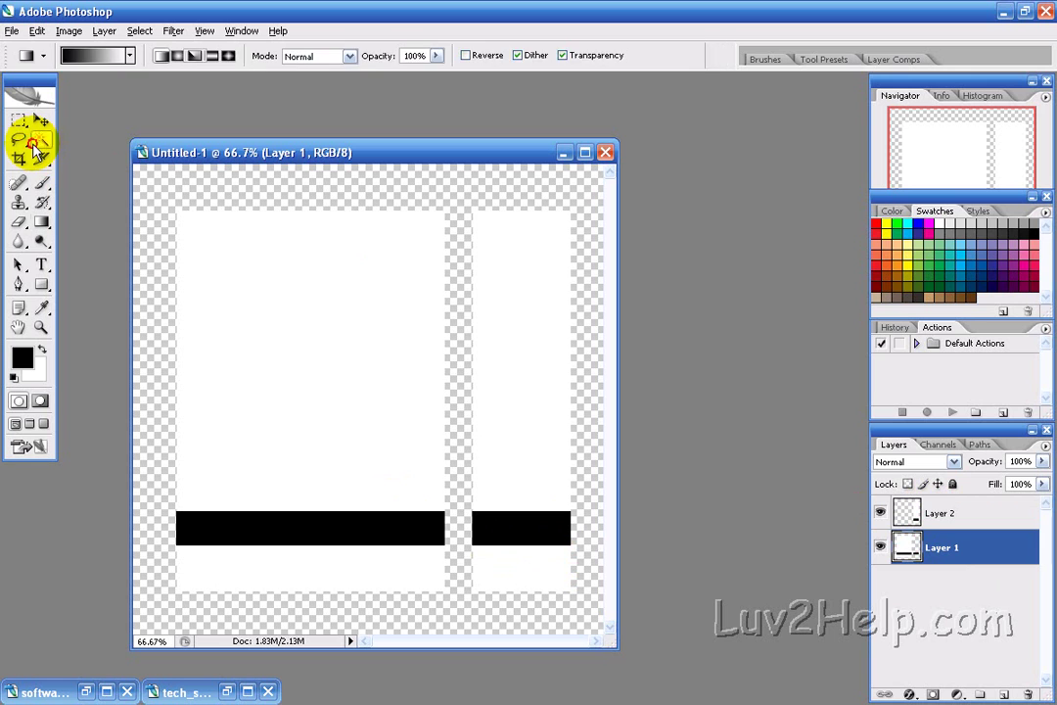
{"action": "left_click", "coordinate": [41, 138]}
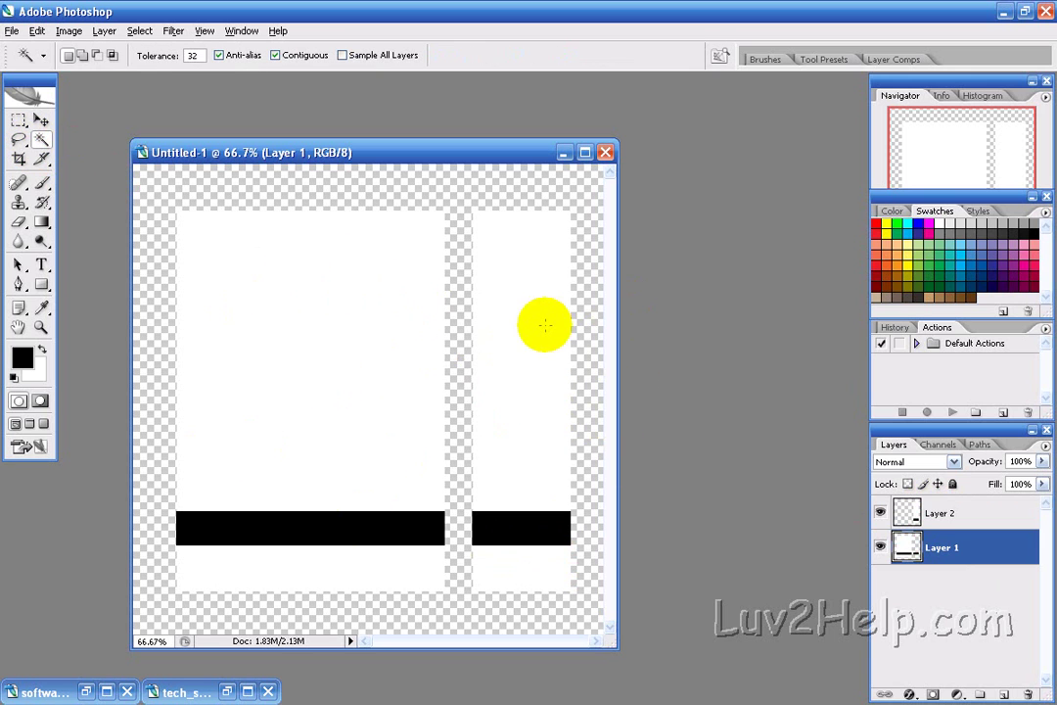
Select the upper white areas of the front panel and spine, excluding the top strip.
{"action": "left_click", "coordinate": [522, 388]}
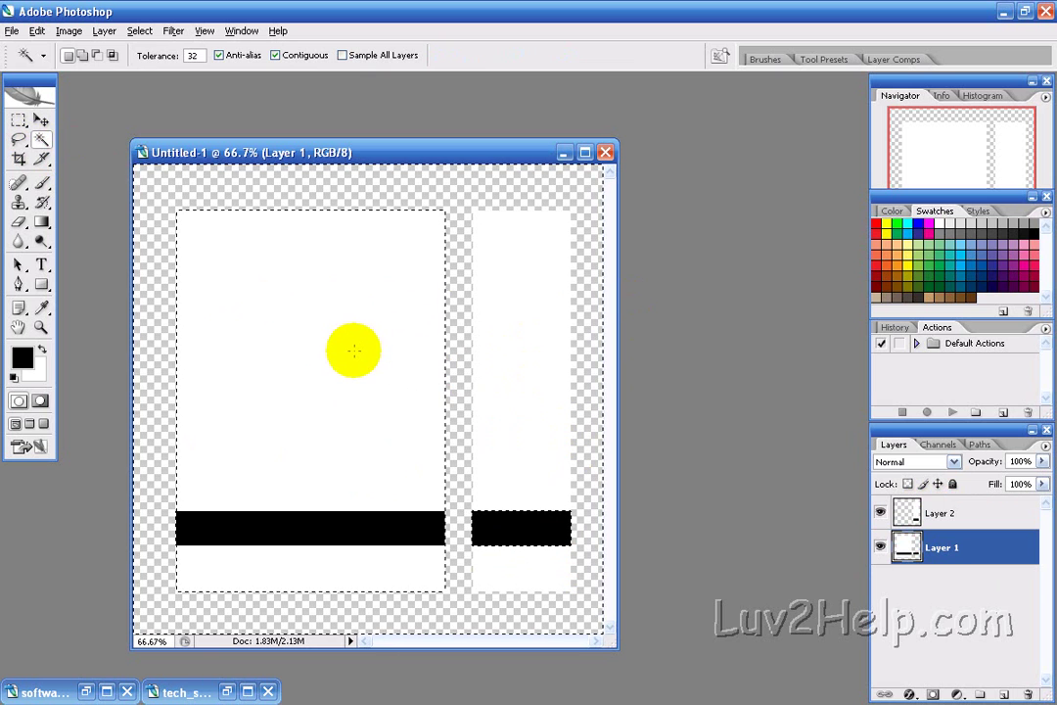
{"action": "left_click", "coordinate": [350, 350], "text": "shift"}
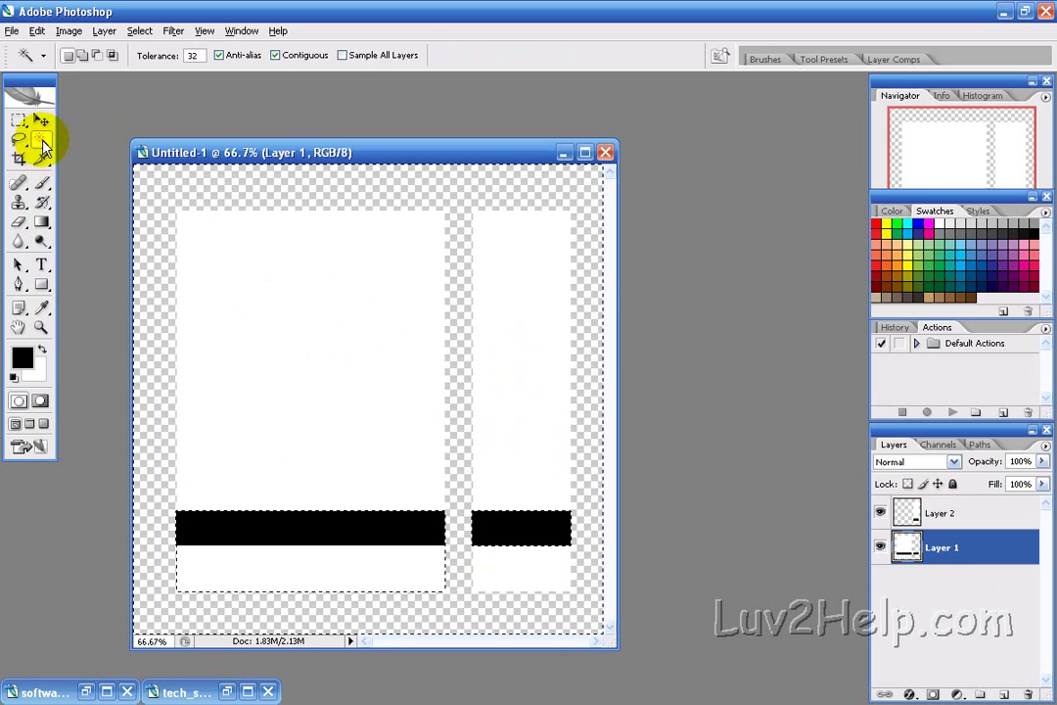
{"action": "key", "text": "ctrl+d"}
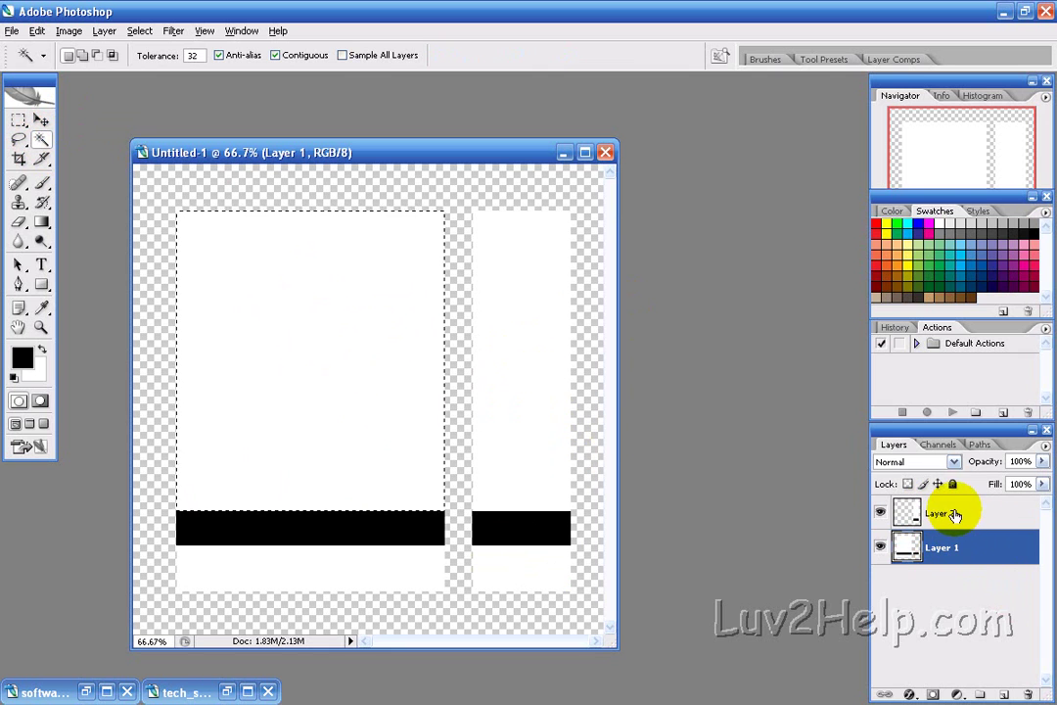
{"action": "left_click", "coordinate": [951, 514]}
{"action": "left_click", "coordinate": [531, 372], "text": "shift"}
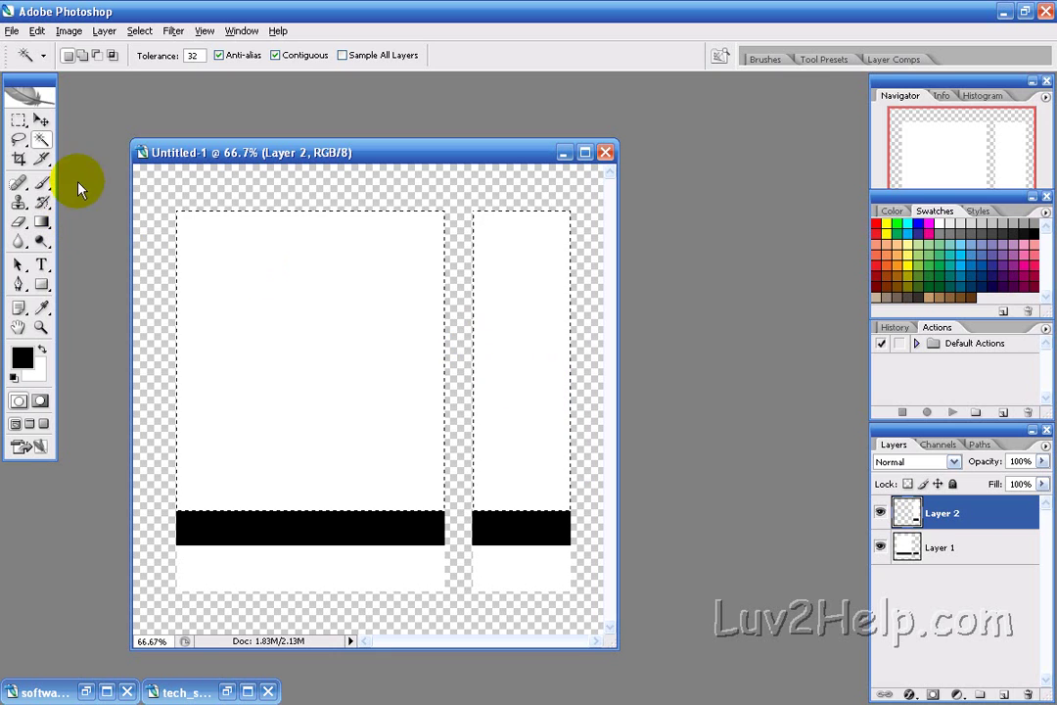
{"action": "left_click", "coordinate": [17, 127]}
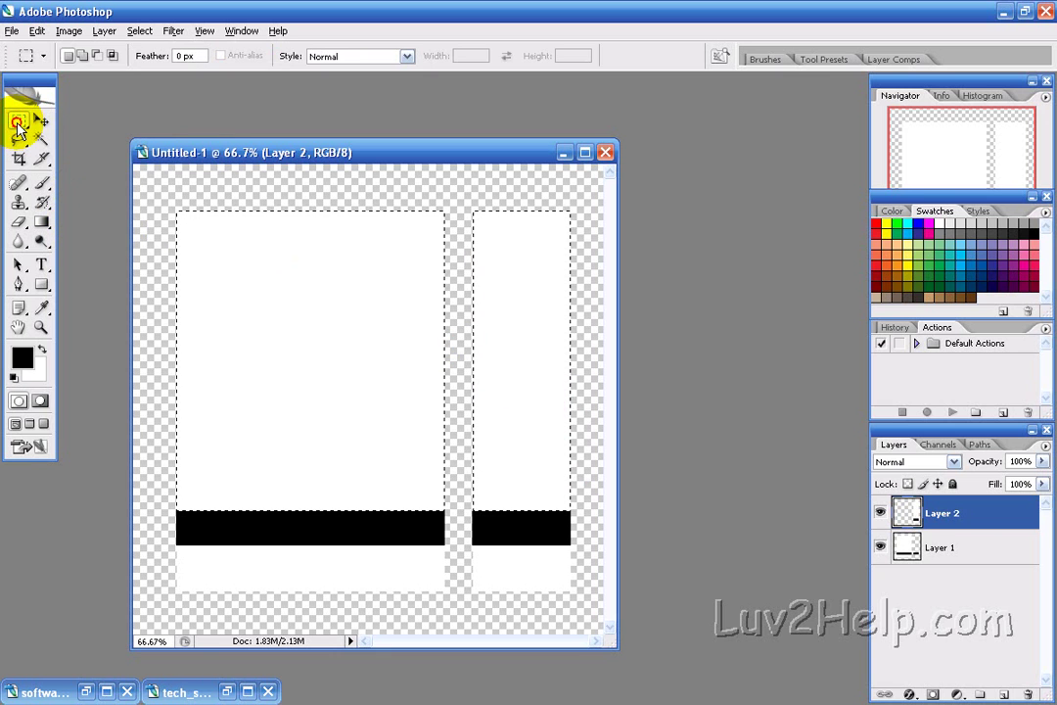
{"action": "left_click_drag", "start_coordinate": [152, 196], "coordinate": [573, 279]}
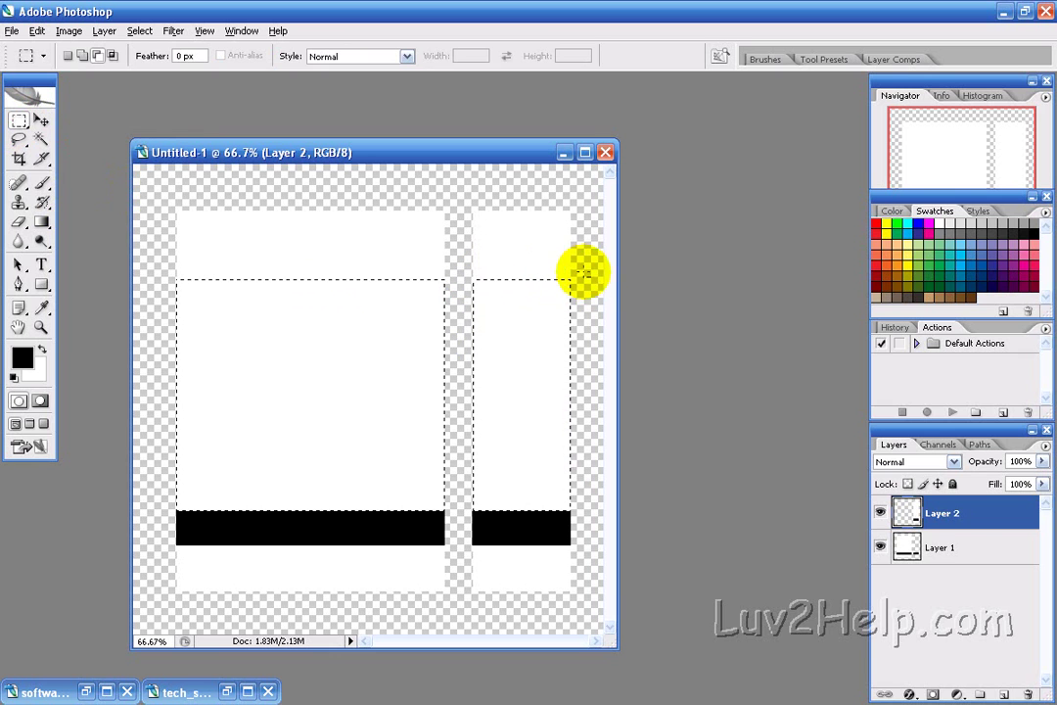
Fill the selection with a white-to-orange gradient on Layer 2 and deselect.
{"action": "left_click", "coordinate": [41, 223]}
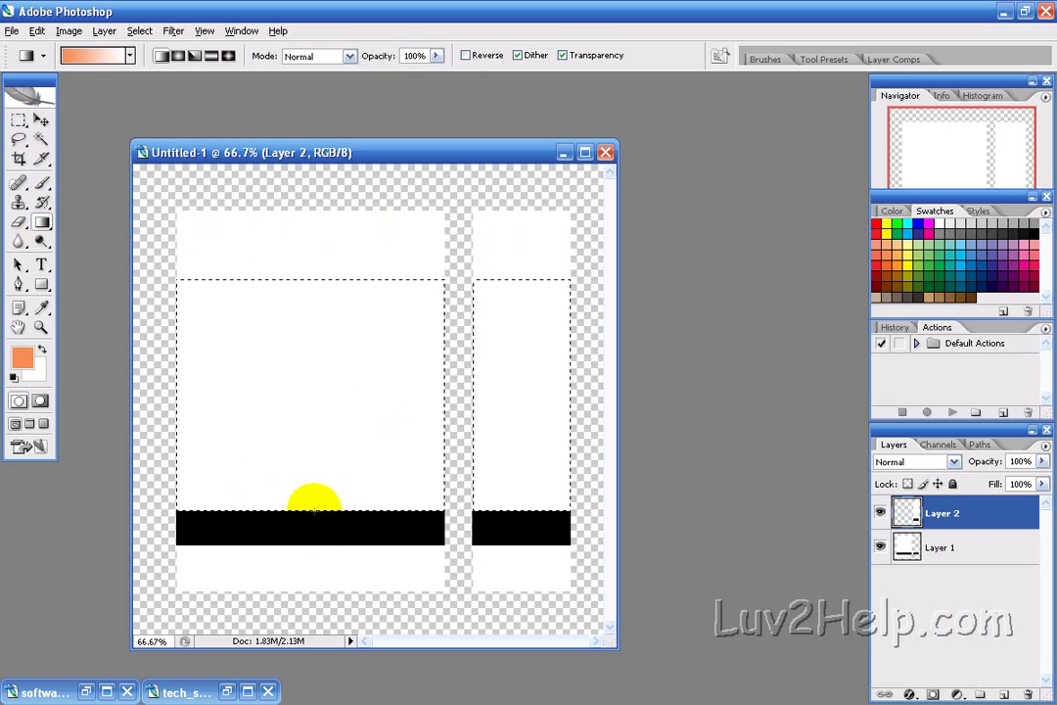
{"action": "left_click_drag", "start_coordinate": [331, 280], "coordinate": [312, 209]}
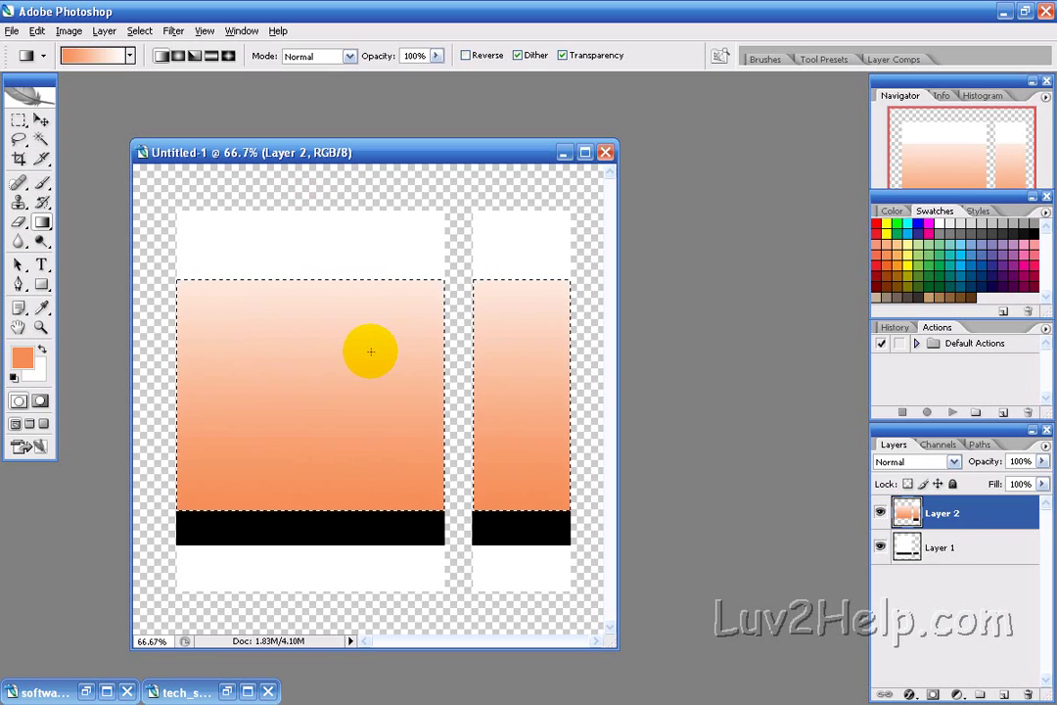
{"action": "key", "text": "ctrl+d"}
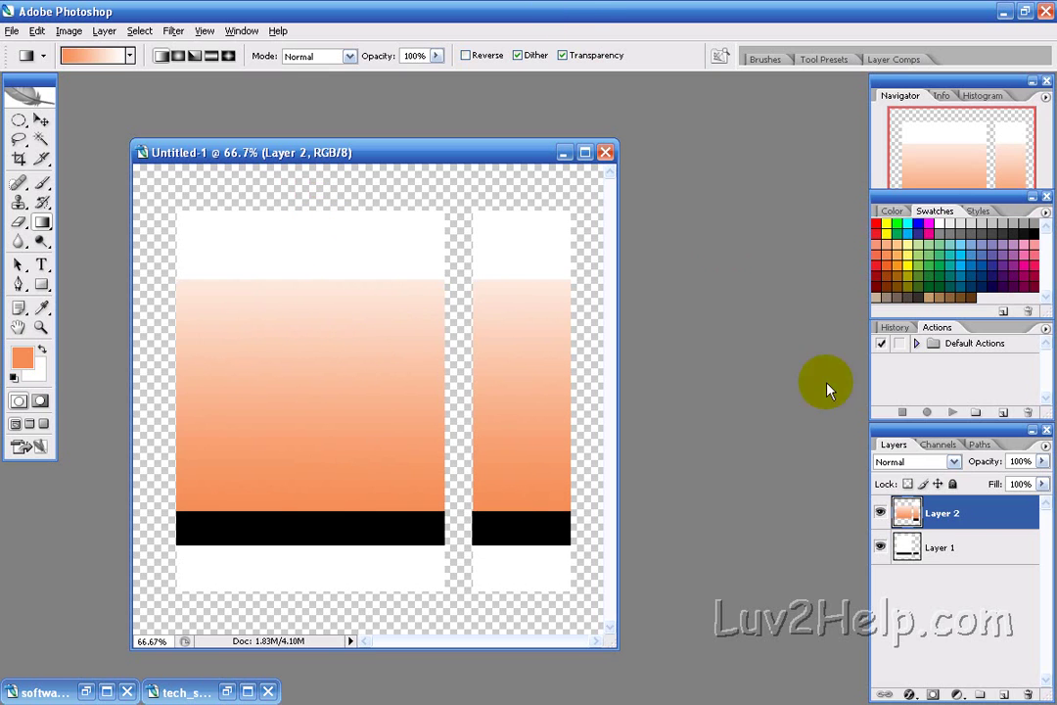
Add a new empty Layer 3.
{"action": "left_click", "coordinate": [104, 31]}
{"action": "mouse_move", "coordinate": [249, 49]}
{"action": "left_click", "coordinate": [306, 50]}
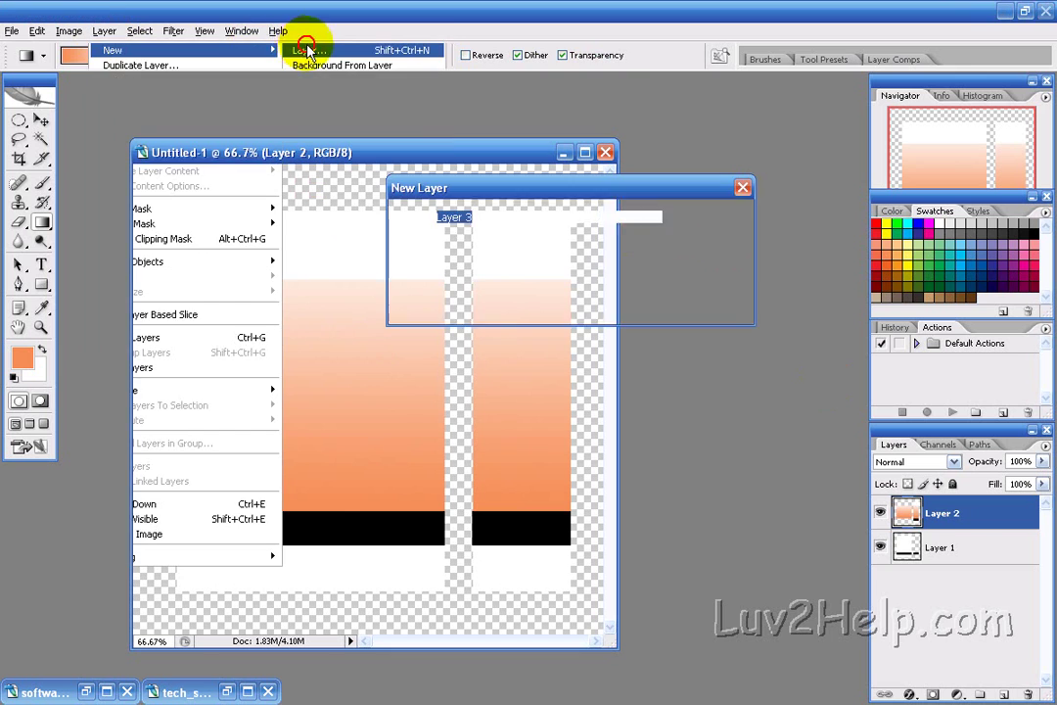
{"action": "left_click", "coordinate": [711, 217]}
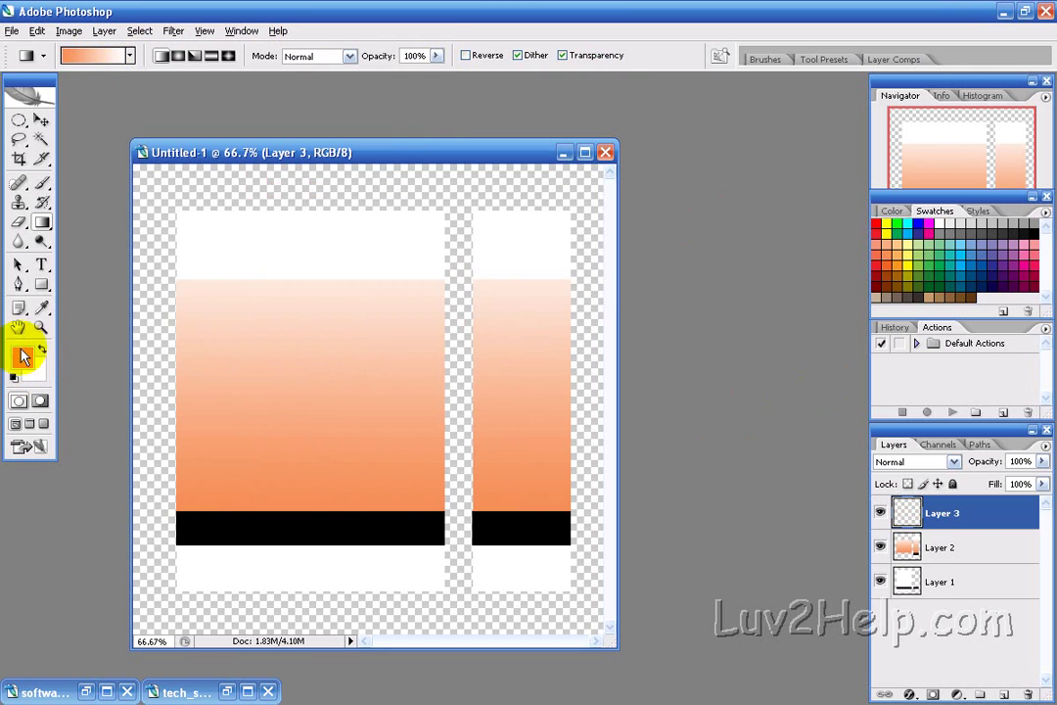
Fill an ellipse over the lower front and spine with the gradient, blended as Soft Light.
{"action": "left_click_drag", "start_coordinate": [19, 121], "coordinate": [57, 140]}
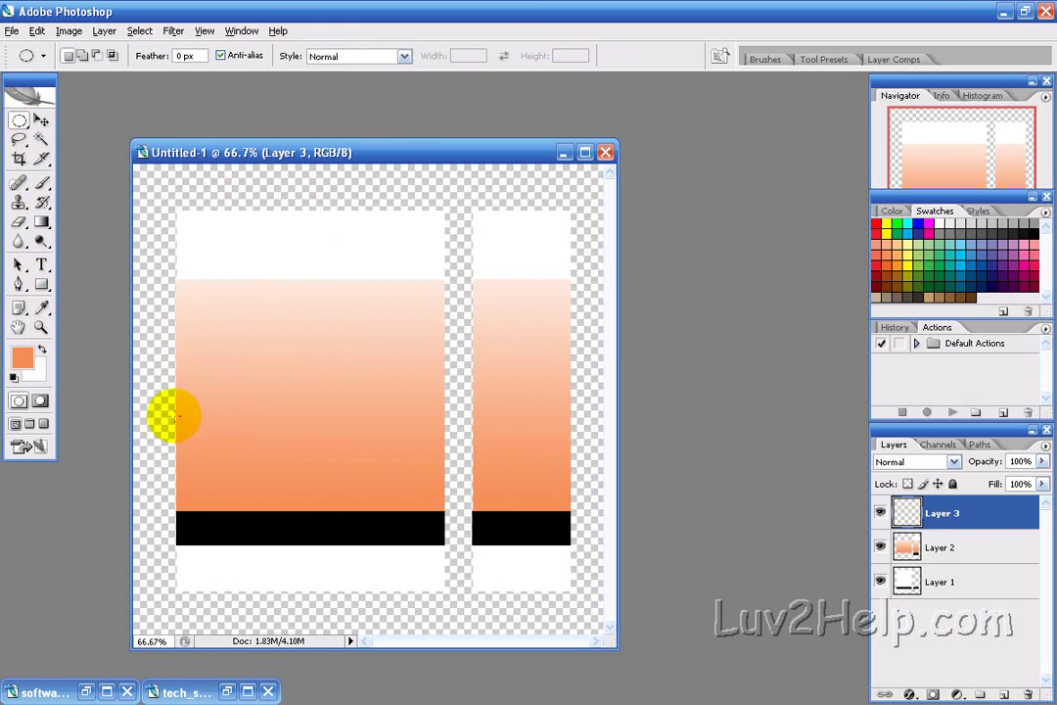
{"action": "left_click_drag", "start_coordinate": [175, 427], "coordinate": [572, 532]}
{"action": "left_click_drag", "start_coordinate": [181, 399], "coordinate": [564, 539]}
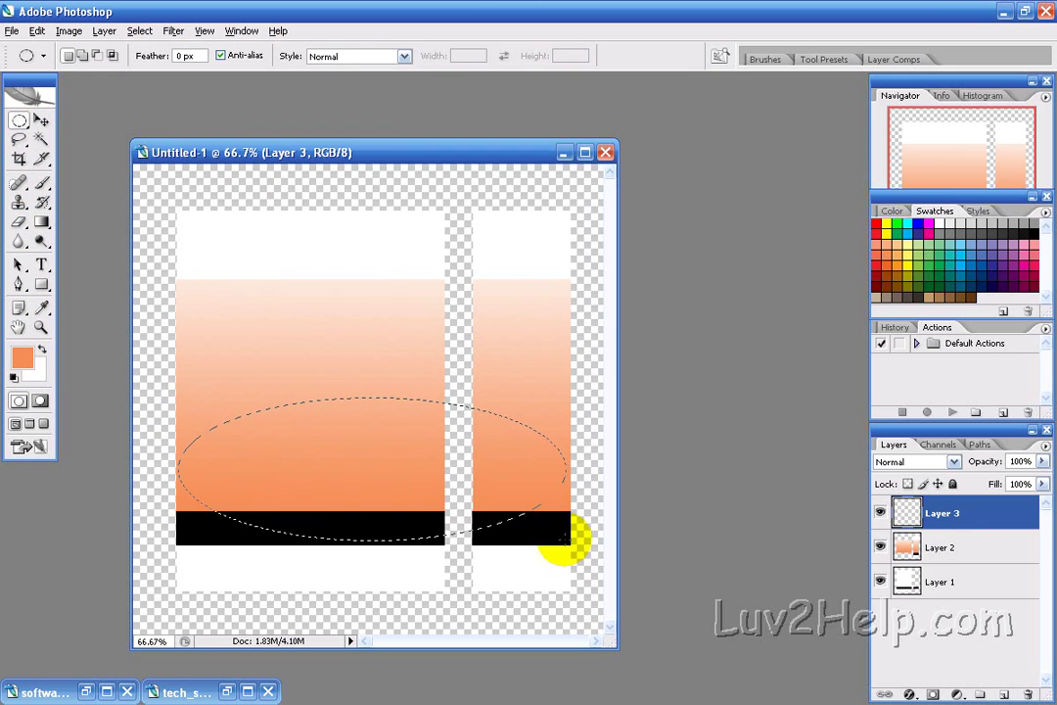
{"action": "left_click", "coordinate": [43, 225]}
{"action": "left_click", "coordinate": [82, 220]}
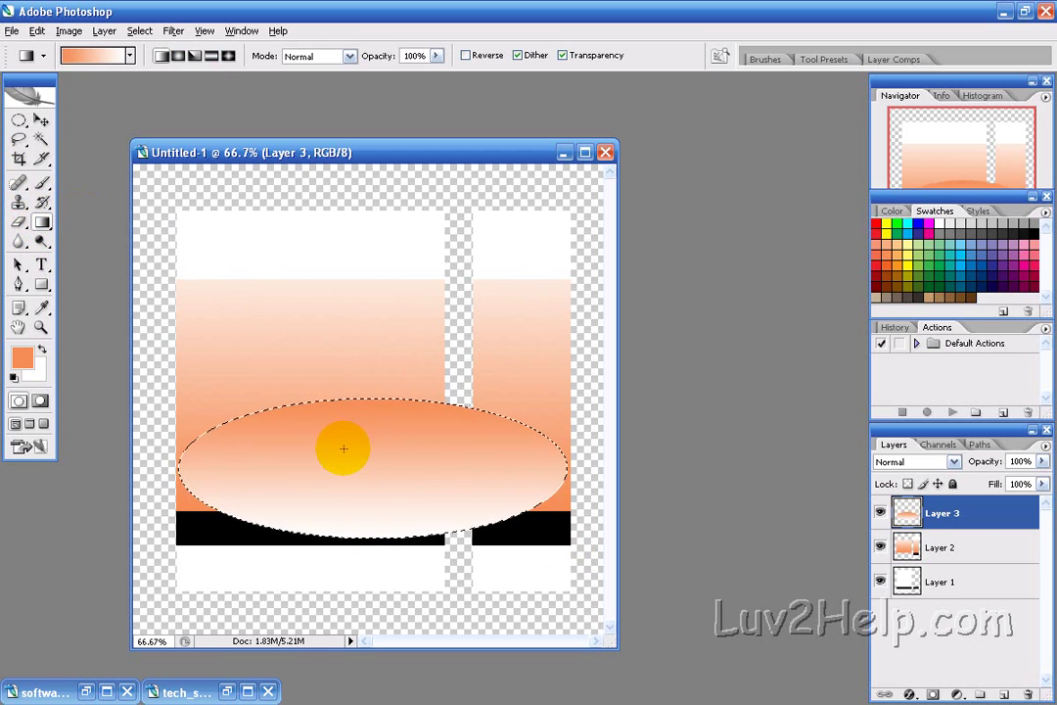
{"action": "left_click", "coordinate": [915, 461]}
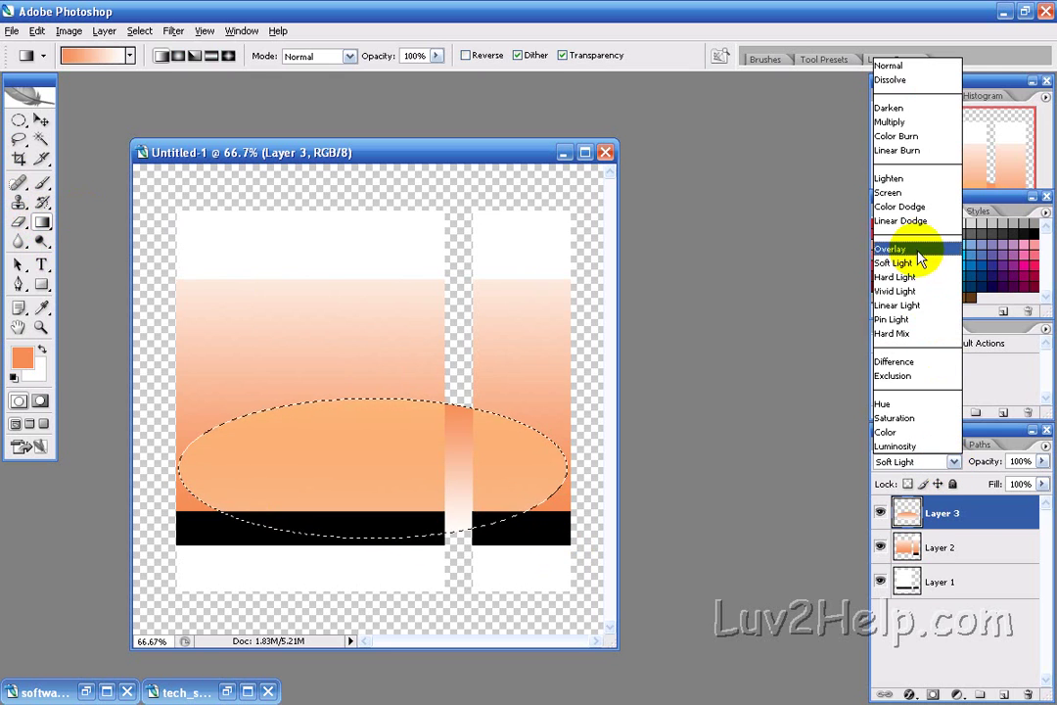
{"action": "left_click", "coordinate": [924, 260]}
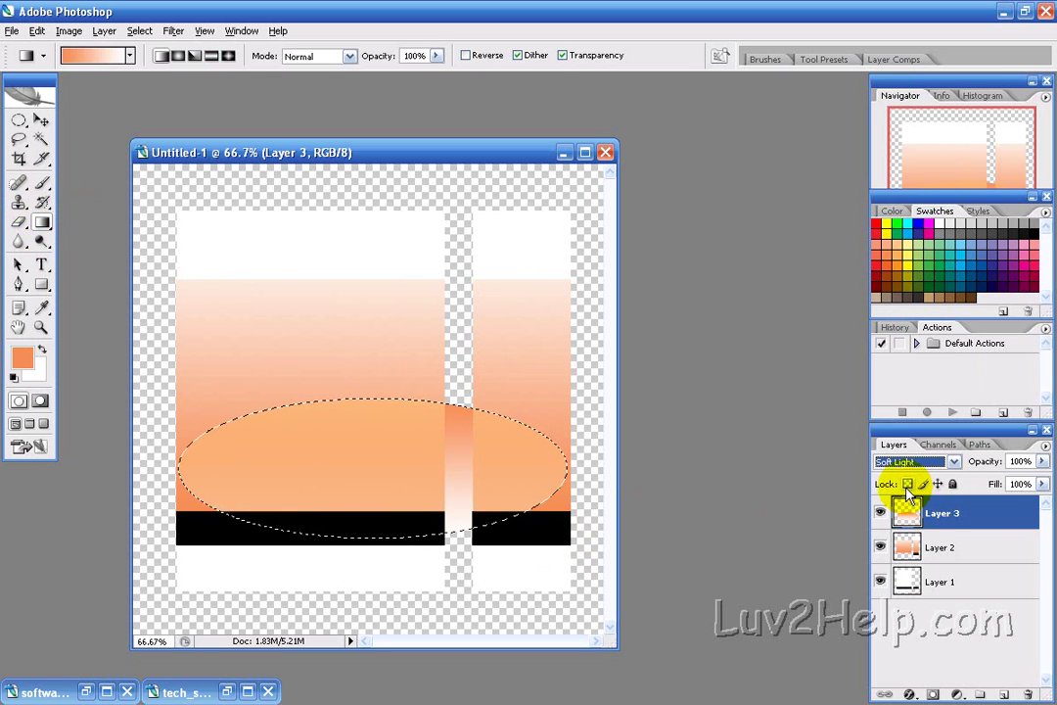
{"action": "key", "text": "ctrl+d"}
Delete the ellipse colour from the tall gap strip between front and spine.
{"action": "left_click", "coordinate": [20, 121]}
{"action": "left_click_drag", "start_coordinate": [22, 126], "coordinate": [68, 111]}
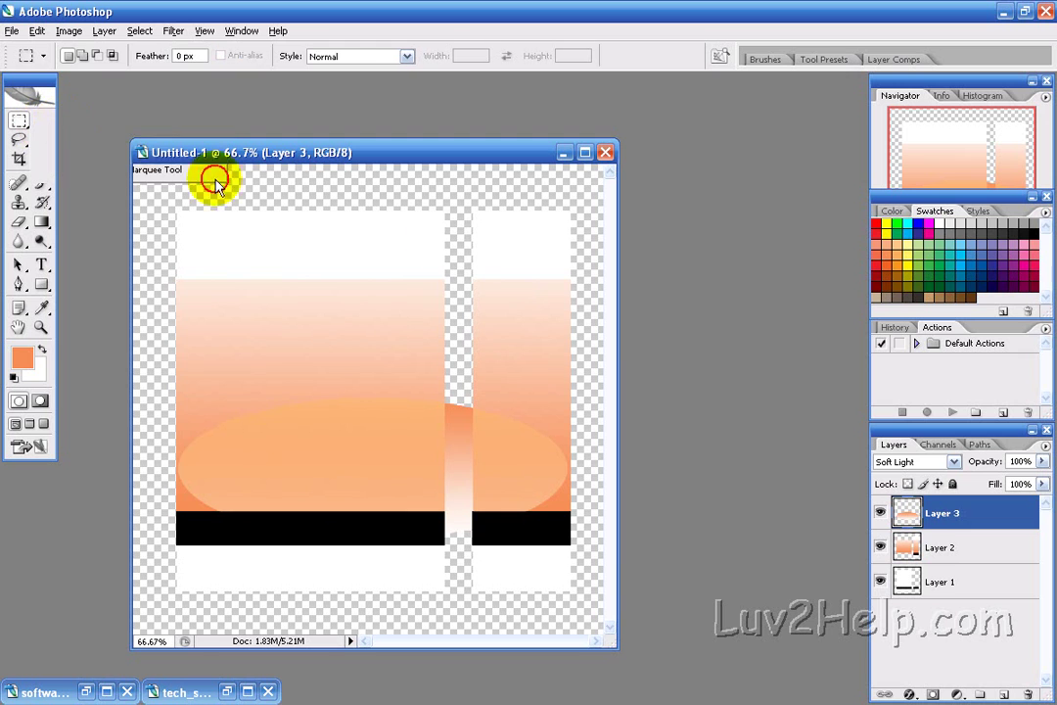
{"action": "left_click_drag", "start_coordinate": [471, 280], "coordinate": [445, 617]}
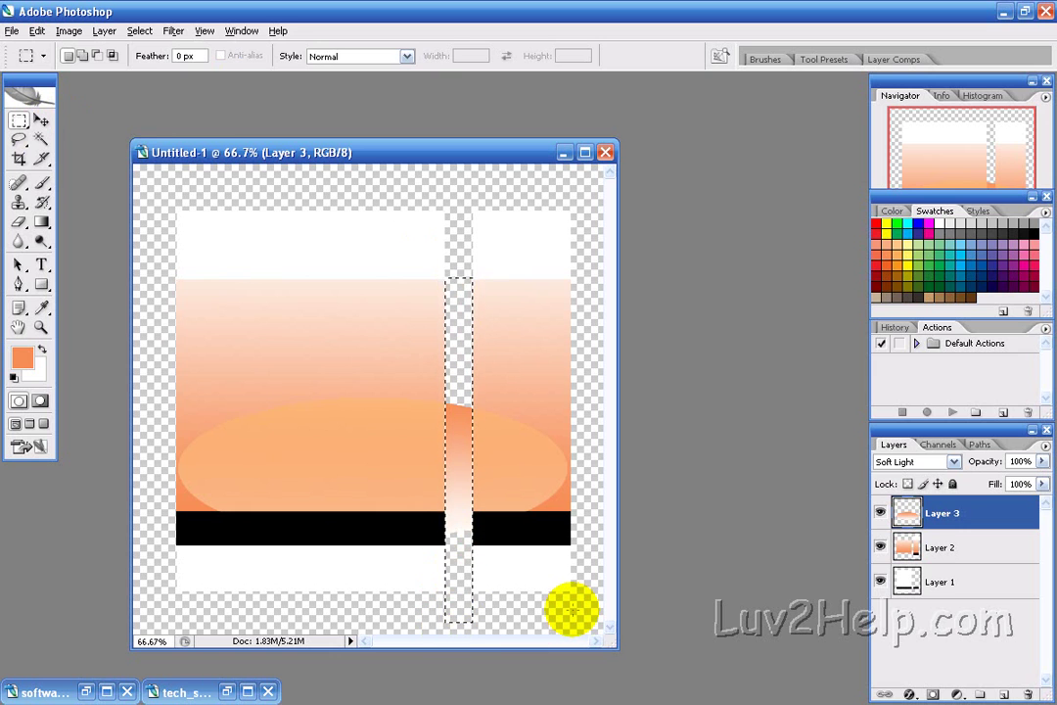
{"action": "key", "text": "Delete"}
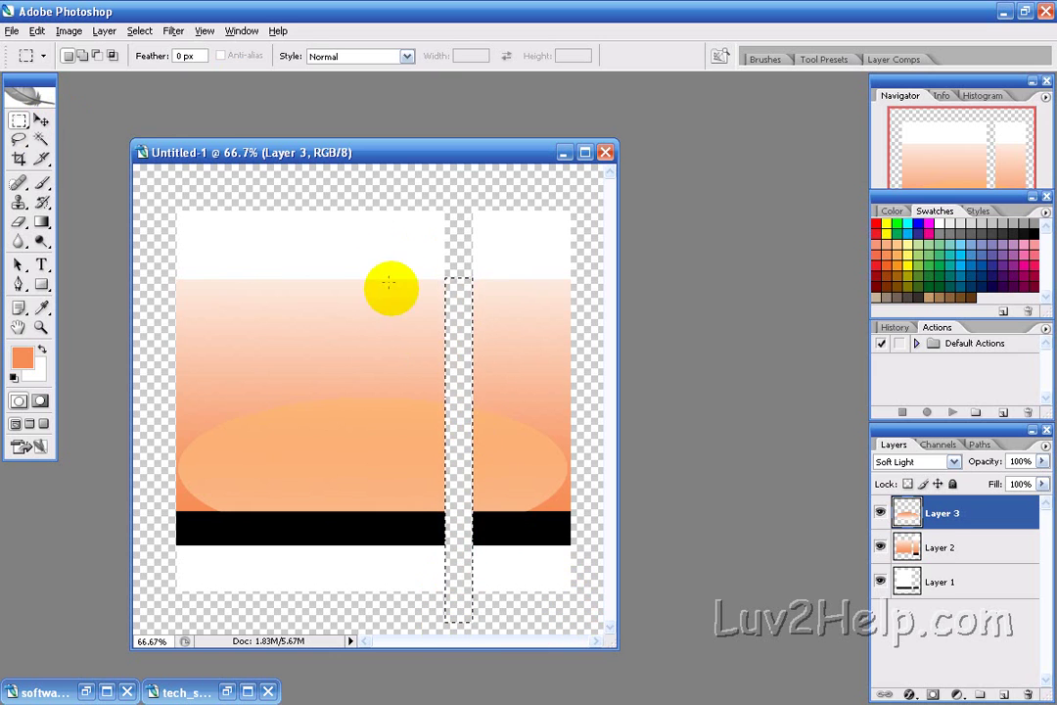
{"action": "left_click", "coordinate": [409, 182]}
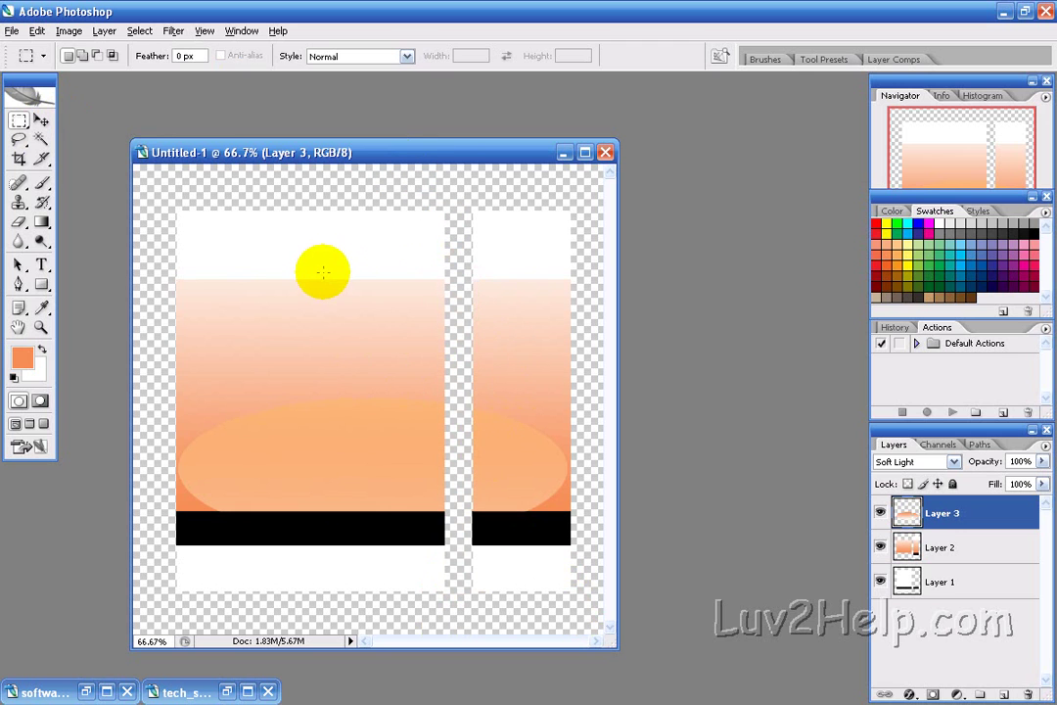
Cut the selected woman out of tech_support3.jpg and minimize the photo.
{"action": "left_click", "coordinate": [226, 691]}
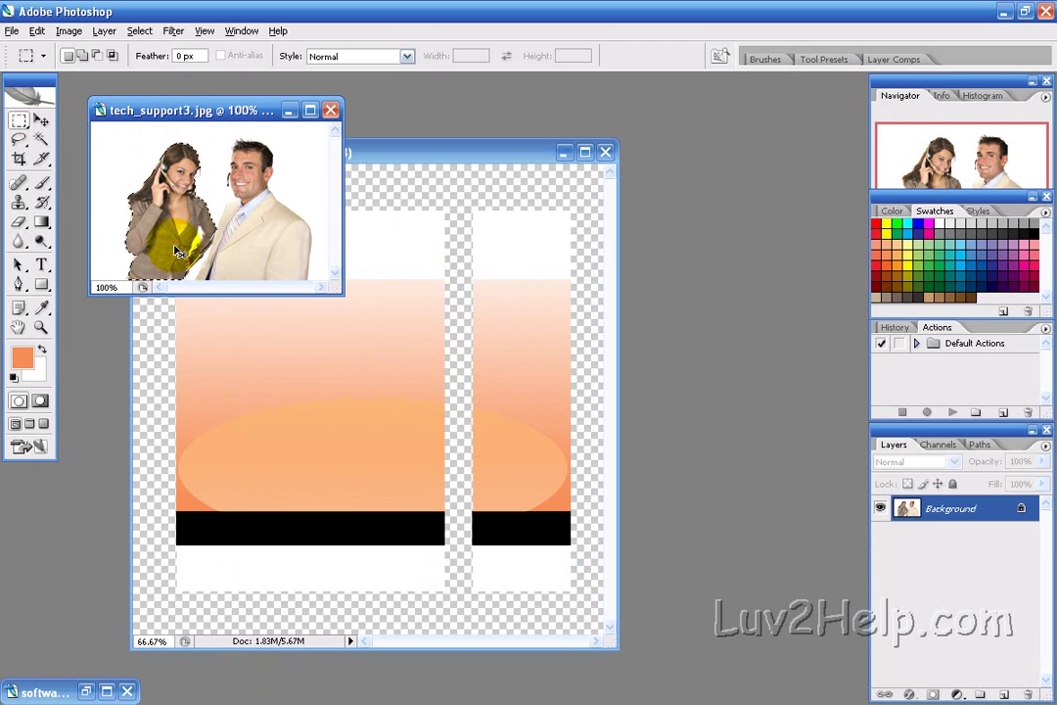
{"action": "key", "text": "Delete"}
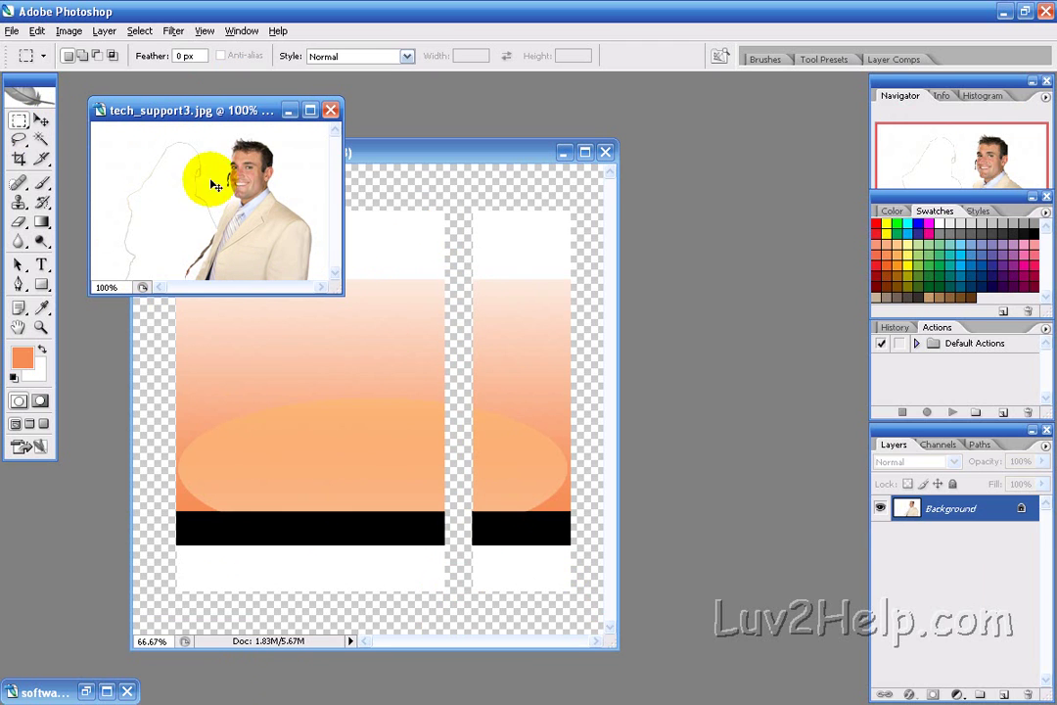
{"action": "left_click", "coordinate": [289, 110]}
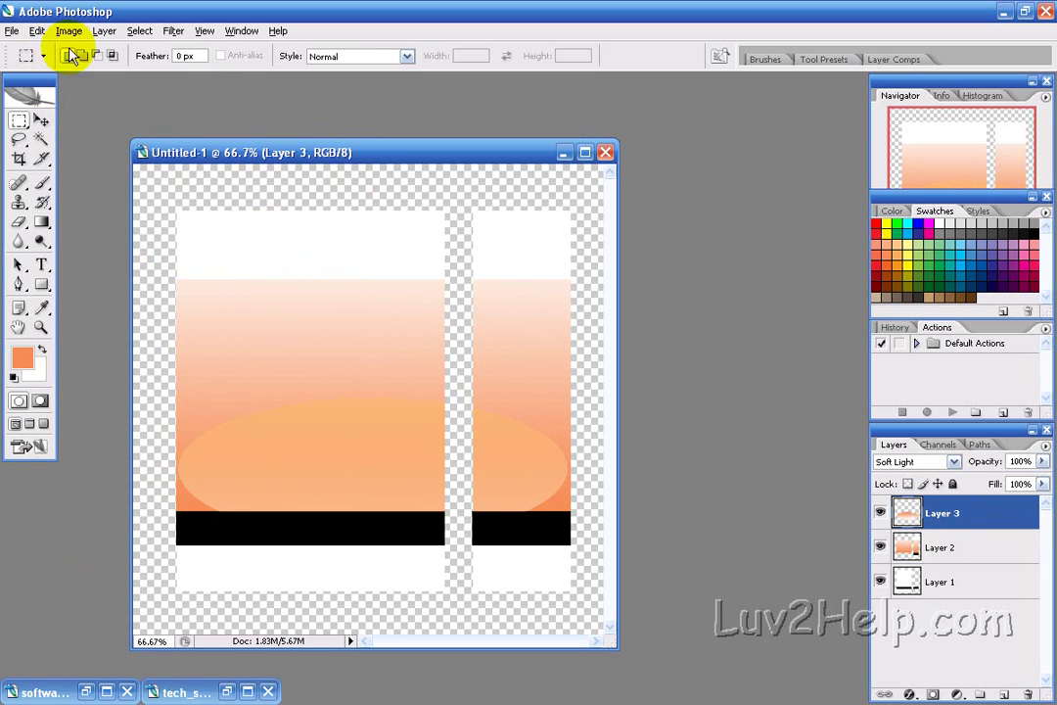
Paste the woman into Untitled-1 and move her to the front cover's lower left.
{"action": "left_click", "coordinate": [36, 30]}
{"action": "left_click", "coordinate": [104, 30]}
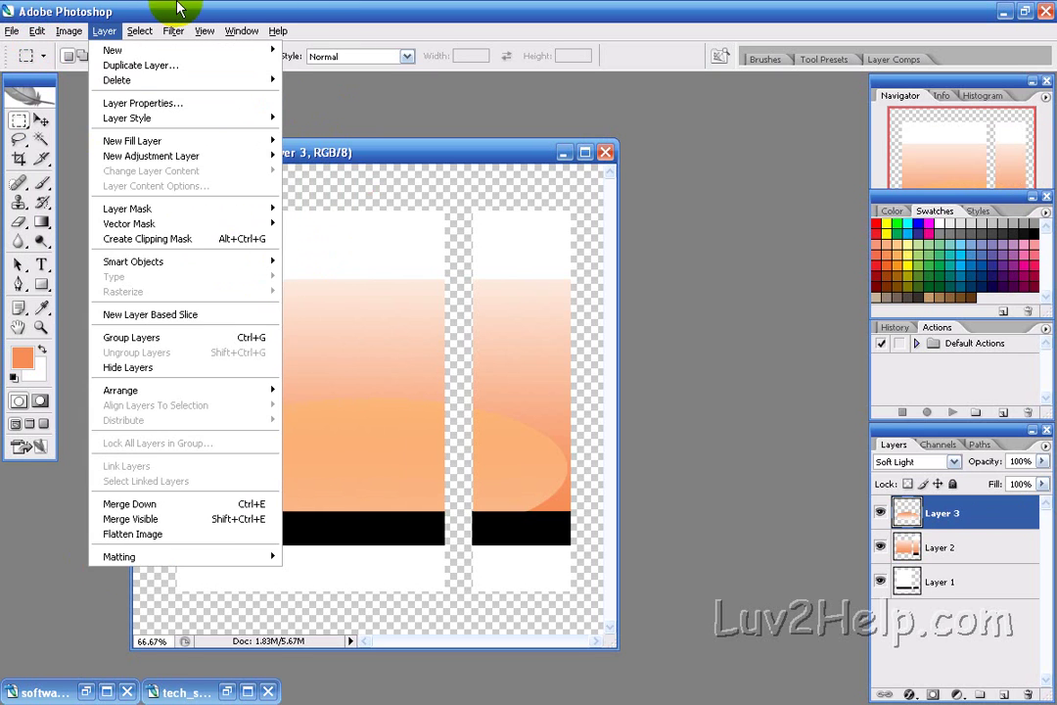
{"action": "left_click", "coordinate": [179, 8]}
{"action": "left_click", "coordinate": [36, 30]}
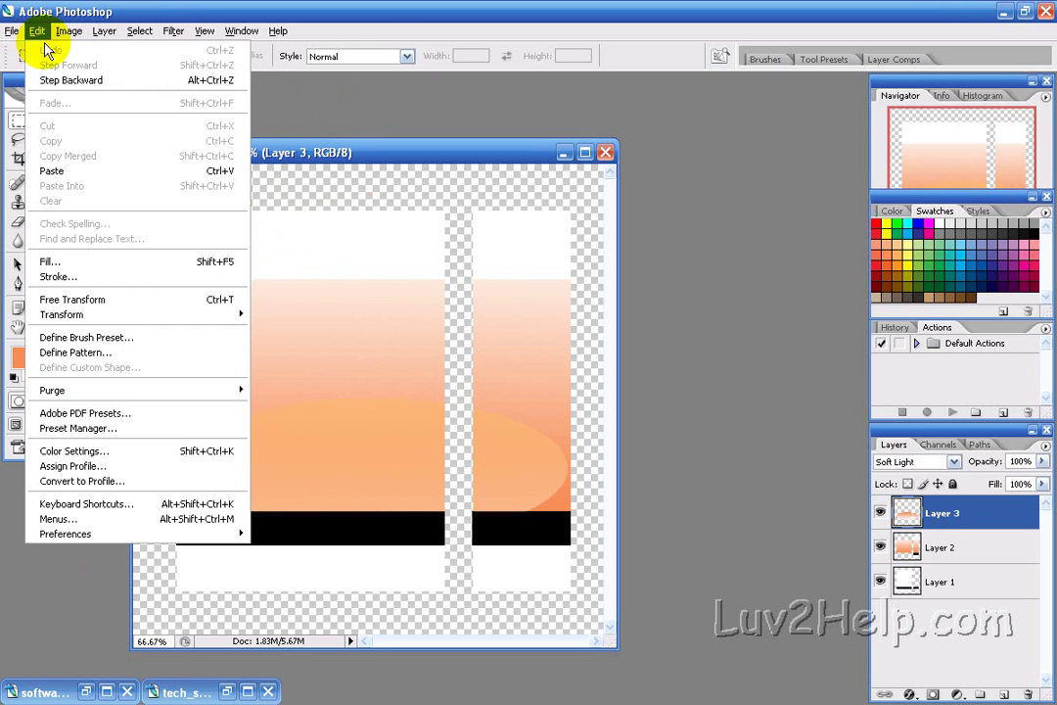
{"action": "left_click", "coordinate": [72, 174]}
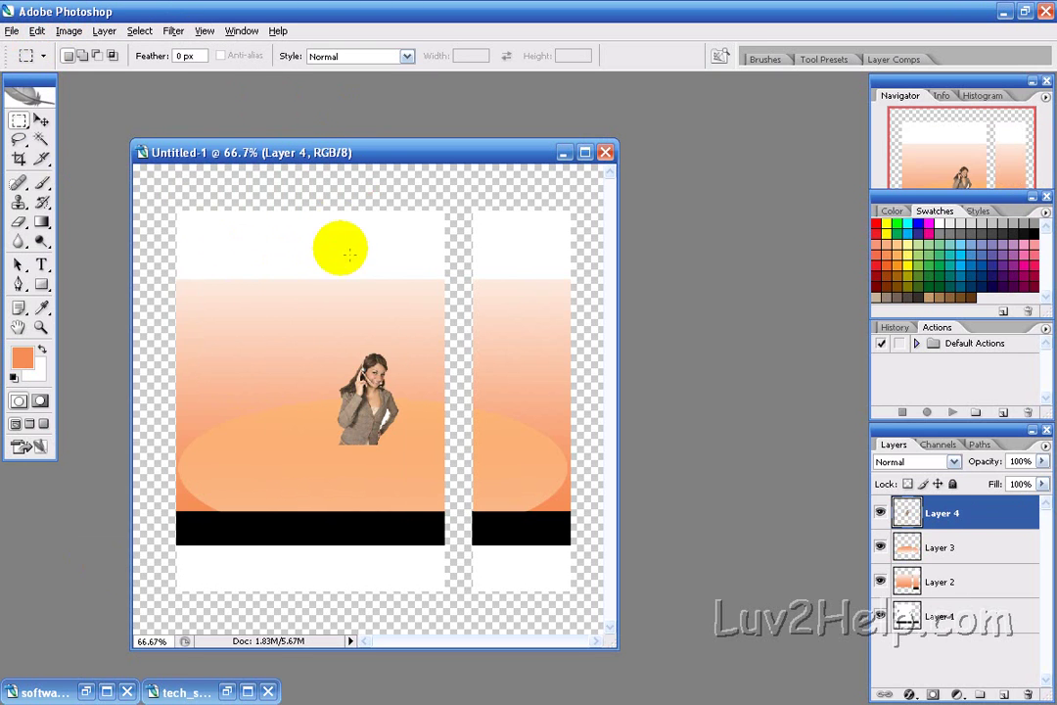
{"action": "left_click", "coordinate": [42, 121]}
{"action": "left_click_drag", "start_coordinate": [375, 414], "coordinate": [215, 481]}
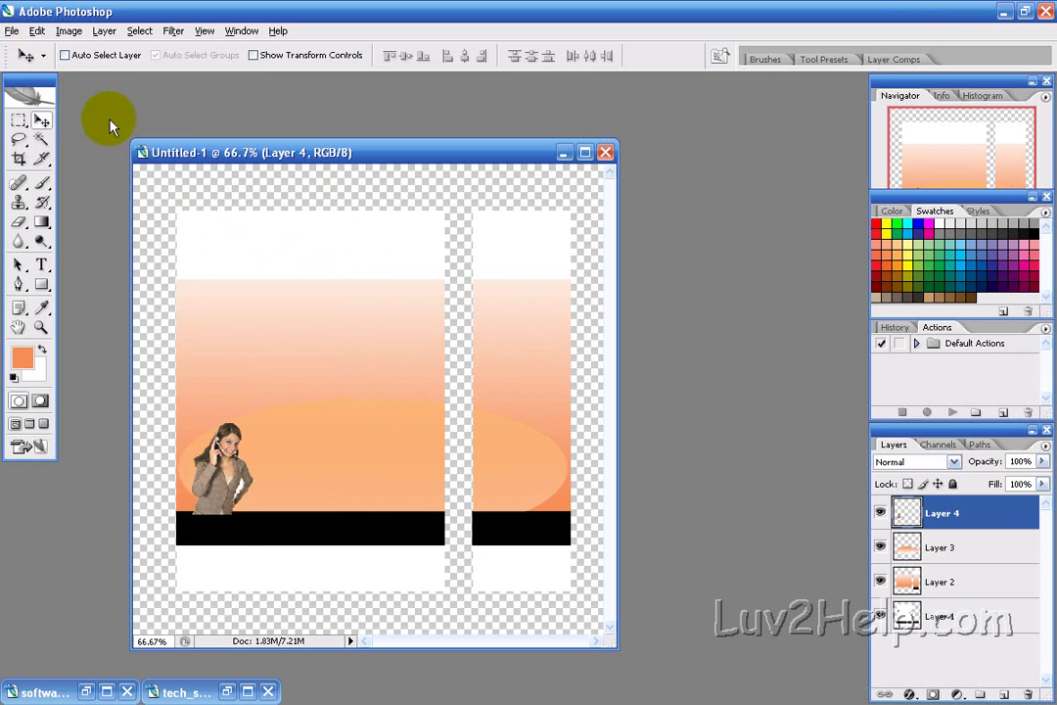
Rotate the woman about −12.8° counterclockwise.
{"action": "left_click", "coordinate": [37, 30]}
{"action": "left_click", "coordinate": [137, 315]}
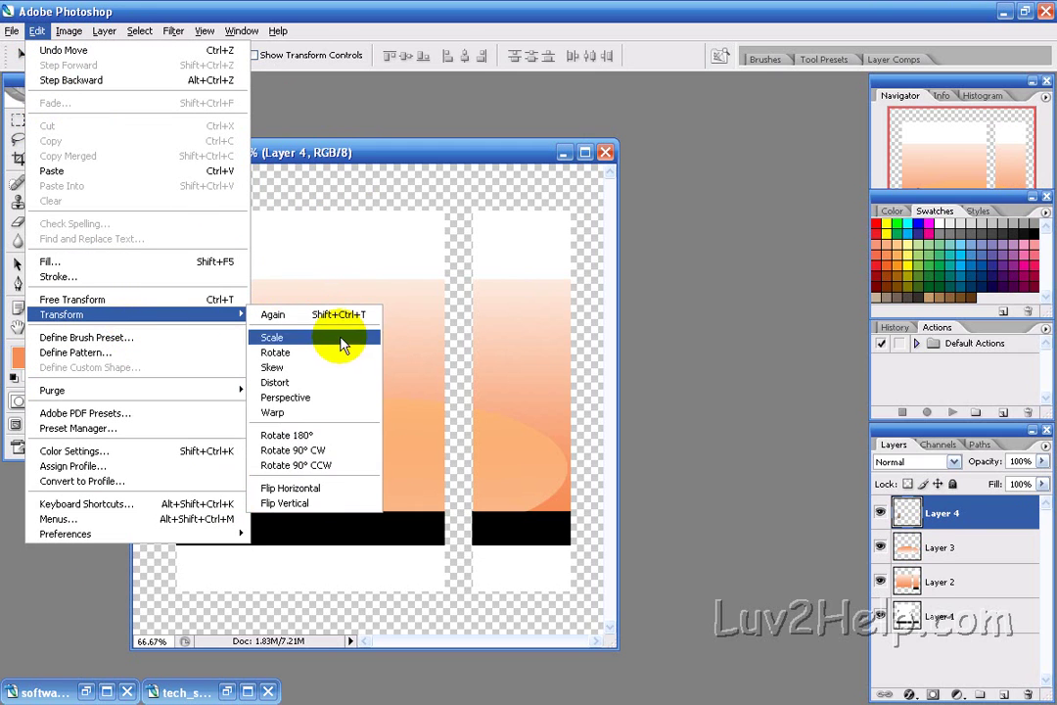
{"action": "left_click", "coordinate": [326, 352]}
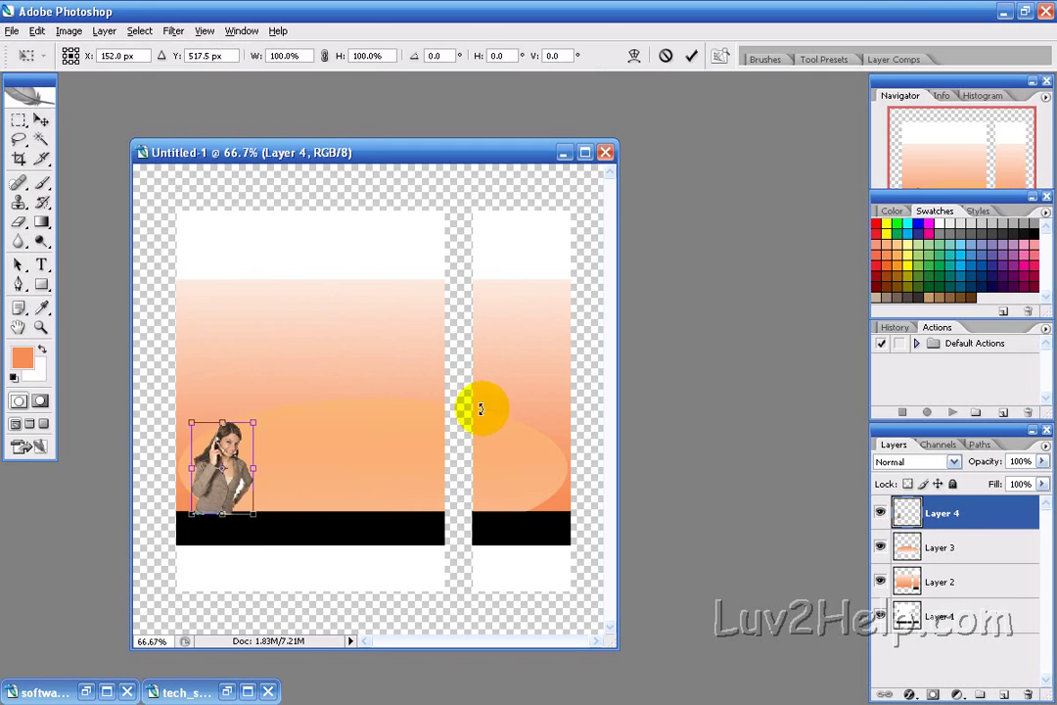
{"action": "left_click_drag", "start_coordinate": [255, 418], "coordinate": [245, 414]}
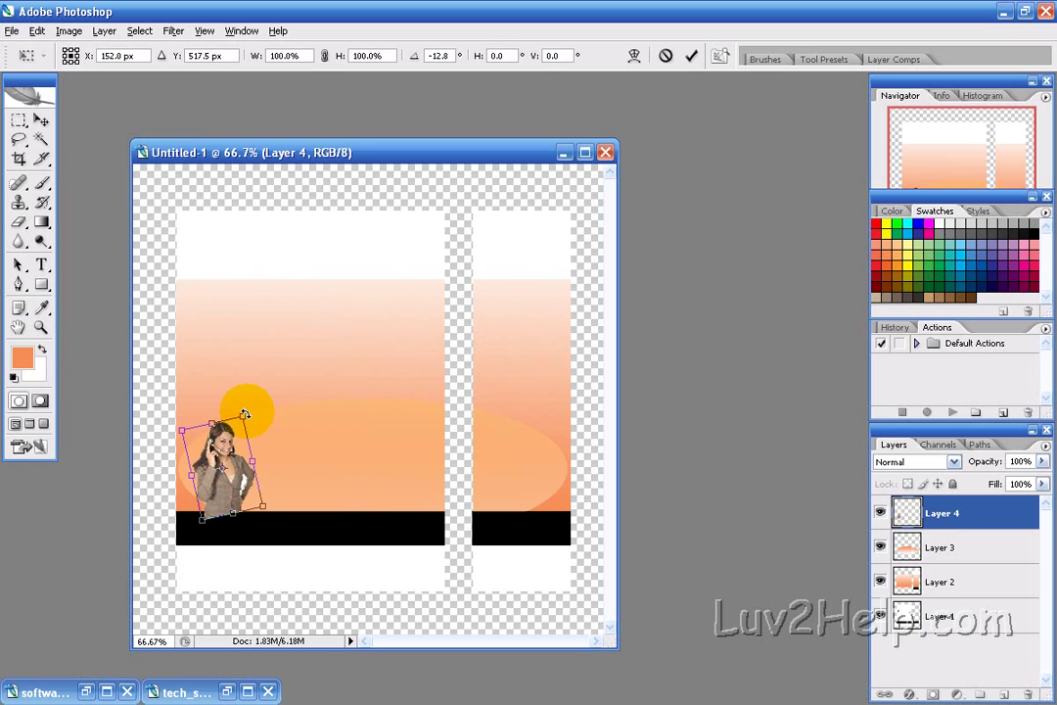
Scale the woman up to about 199.6% × 232.5% to fill the cover's left side.
{"action": "left_click", "coordinate": [37, 32]}
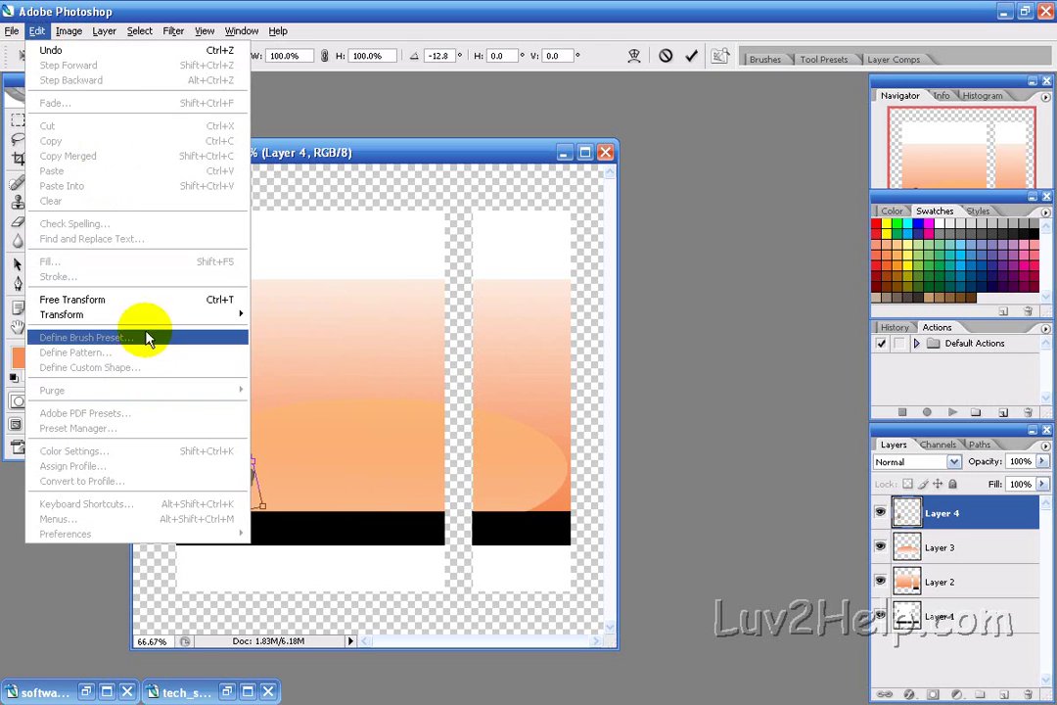
{"action": "mouse_move", "coordinate": [229, 314]}
{"action": "left_click", "coordinate": [341, 337]}
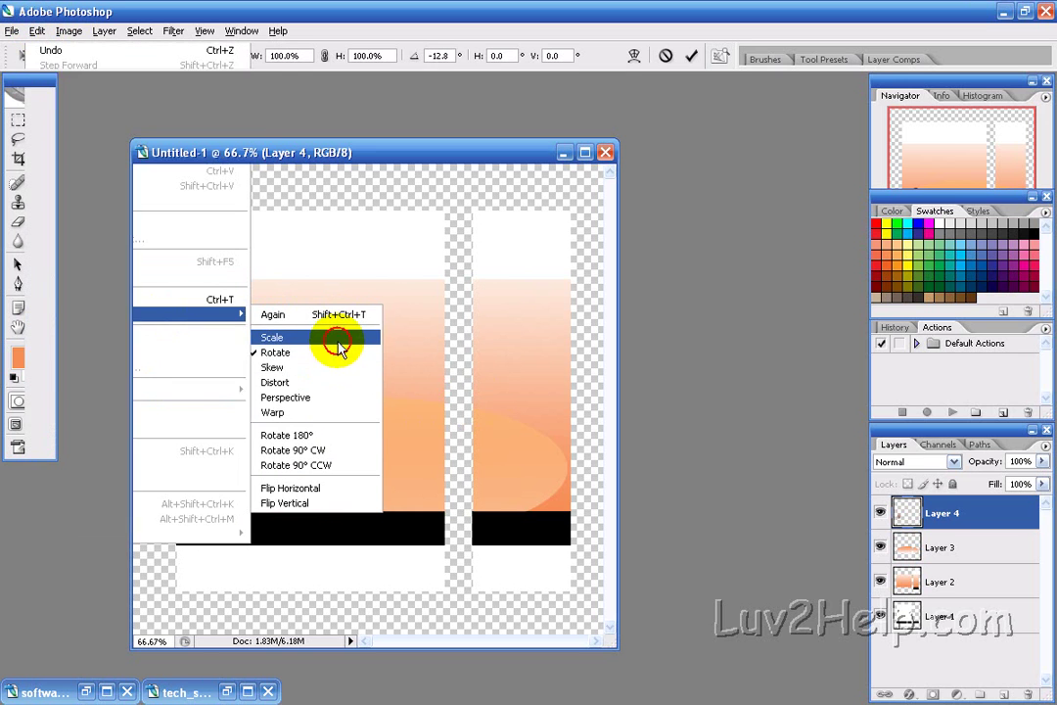
{"action": "left_click_drag", "start_coordinate": [205, 339], "coordinate": [276, 284]}
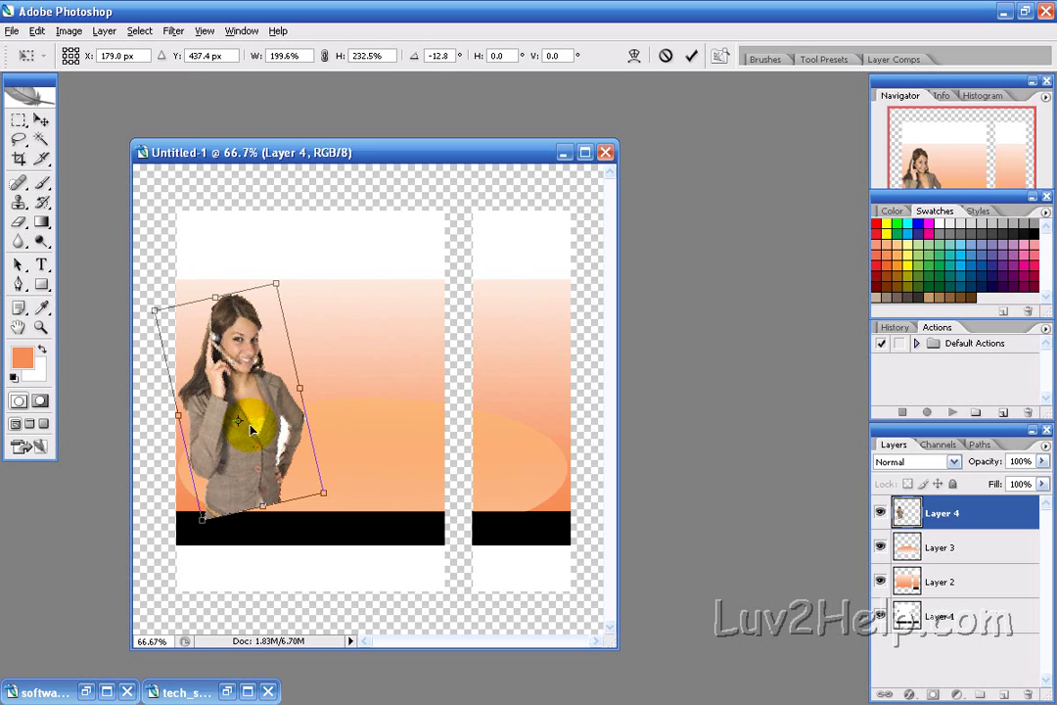
Commit the transform, nudge the woman lower, and clear her part over the black bar.
{"action": "left_click", "coordinate": [691, 57]}
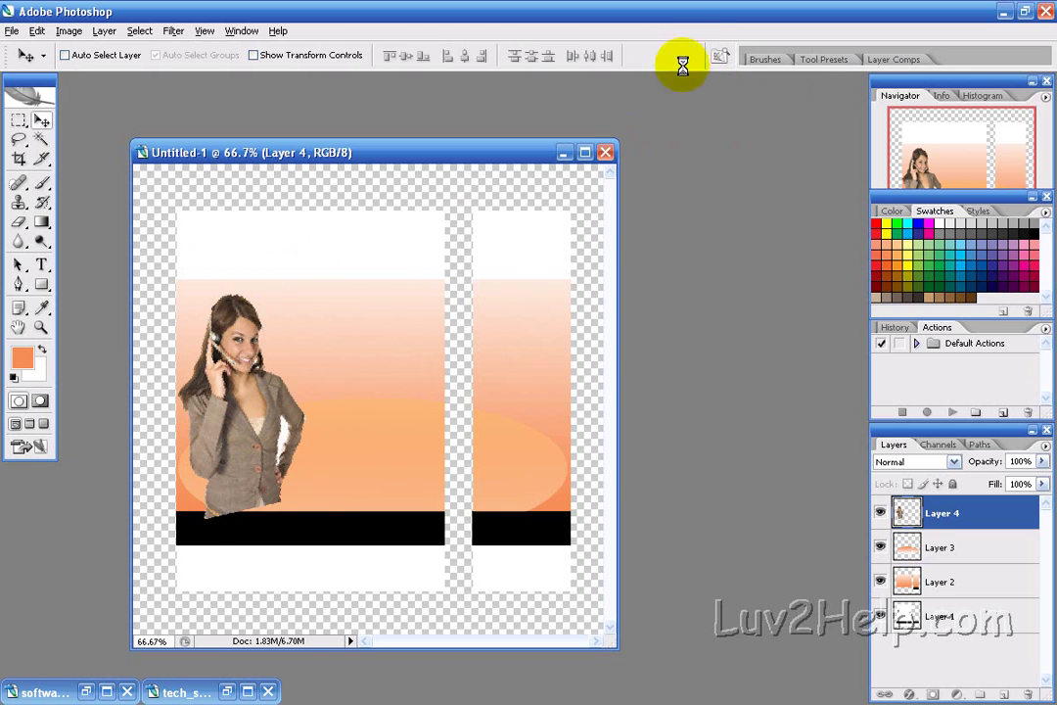
{"action": "left_click_drag", "start_coordinate": [247, 401], "coordinate": [245, 433]}
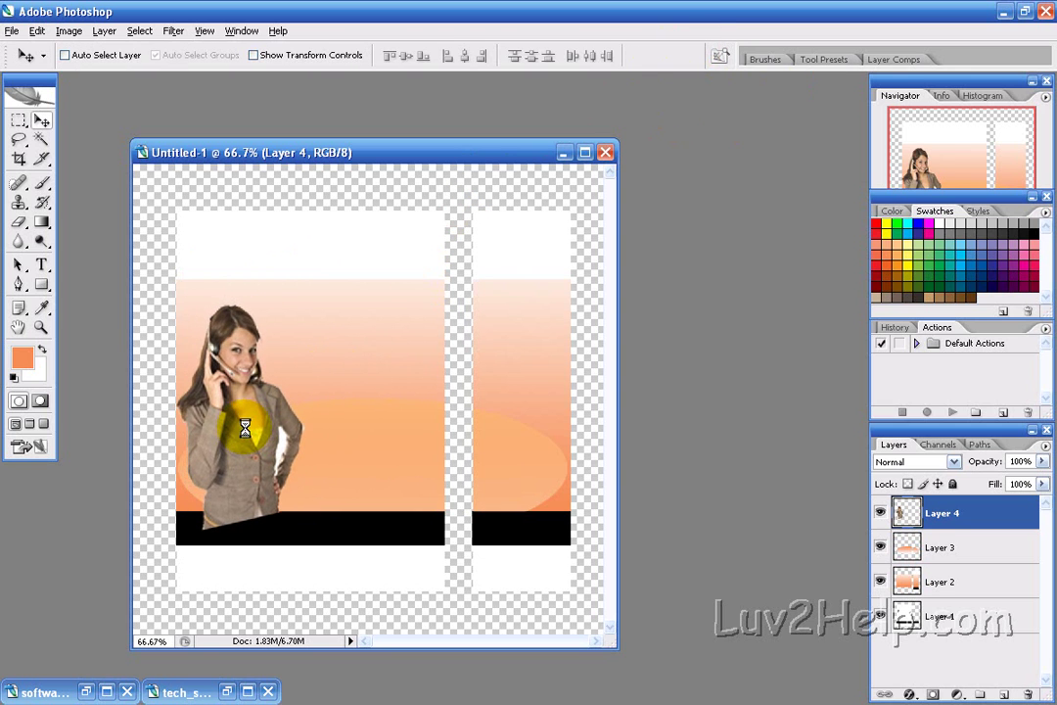
{"action": "left_click", "coordinate": [19, 119]}
{"action": "left_click_drag", "start_coordinate": [306, 533], "coordinate": [163, 515]}
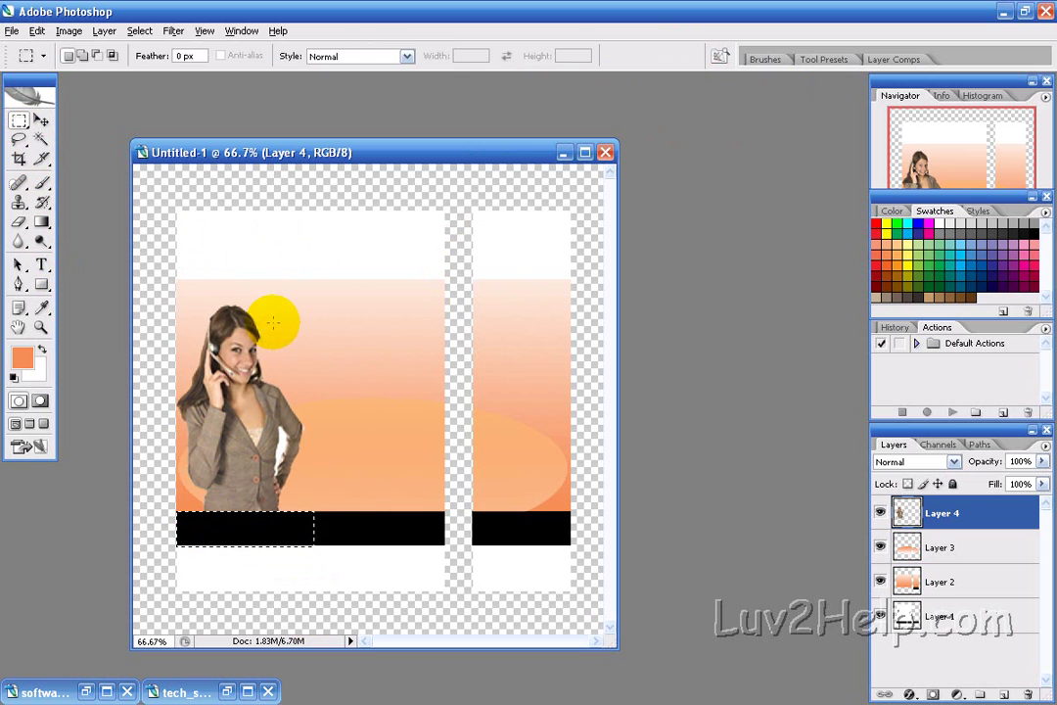
{"action": "left_click", "coordinate": [349, 353]}
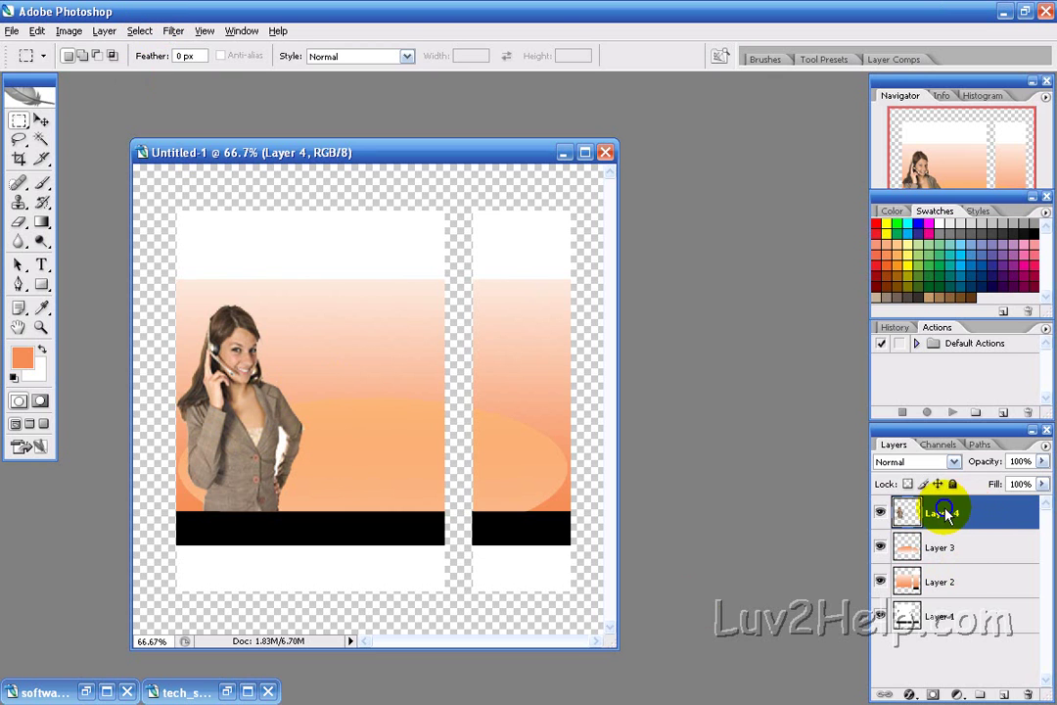
Duplicate Layer 4 as Layer 4 copy.
{"action": "right_click", "coordinate": [944, 513]}
{"action": "left_click", "coordinate": [996, 217]}
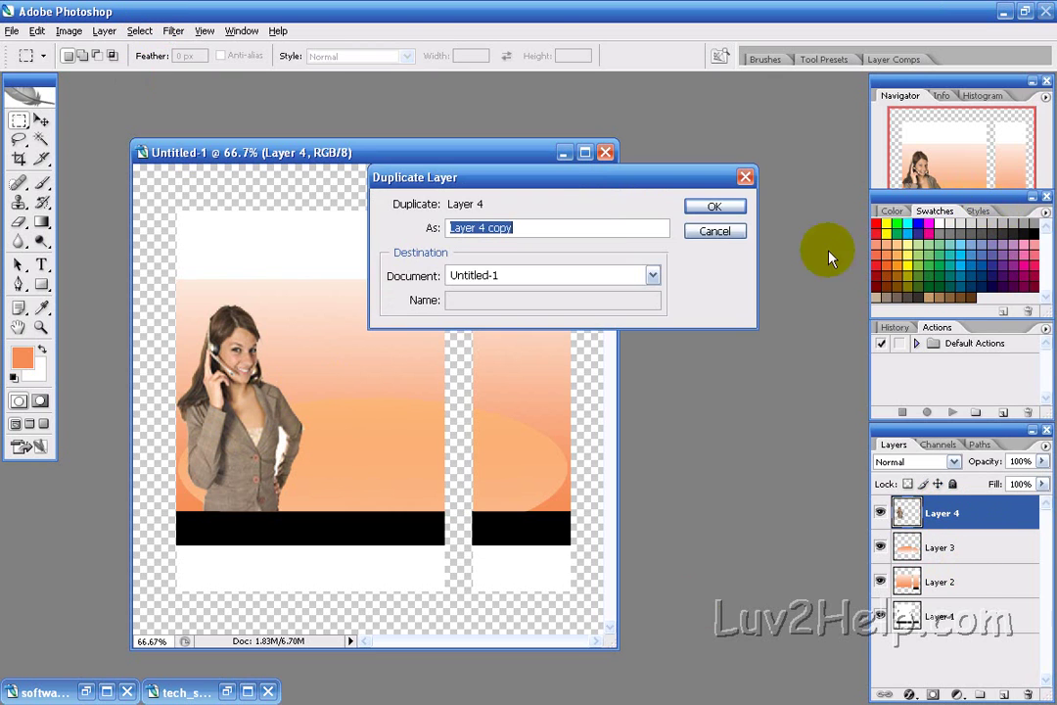
{"action": "left_click", "coordinate": [716, 208]}
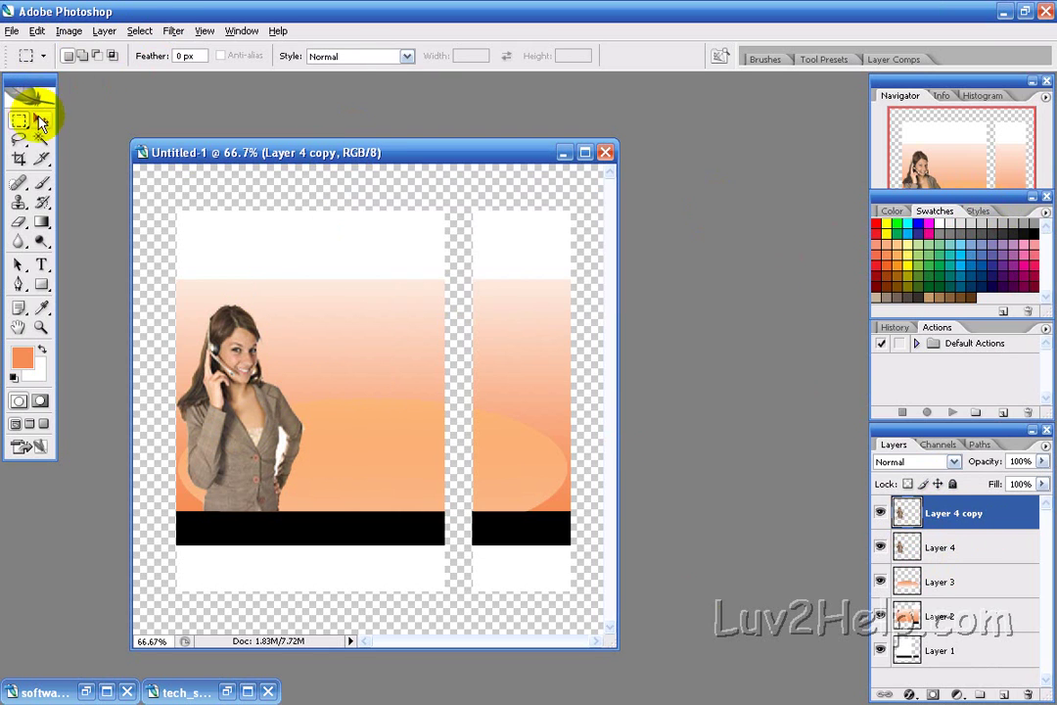
Motion Blur the copy with increased Distance and shift it right of the woman.
{"action": "left_click", "coordinate": [174, 31]}
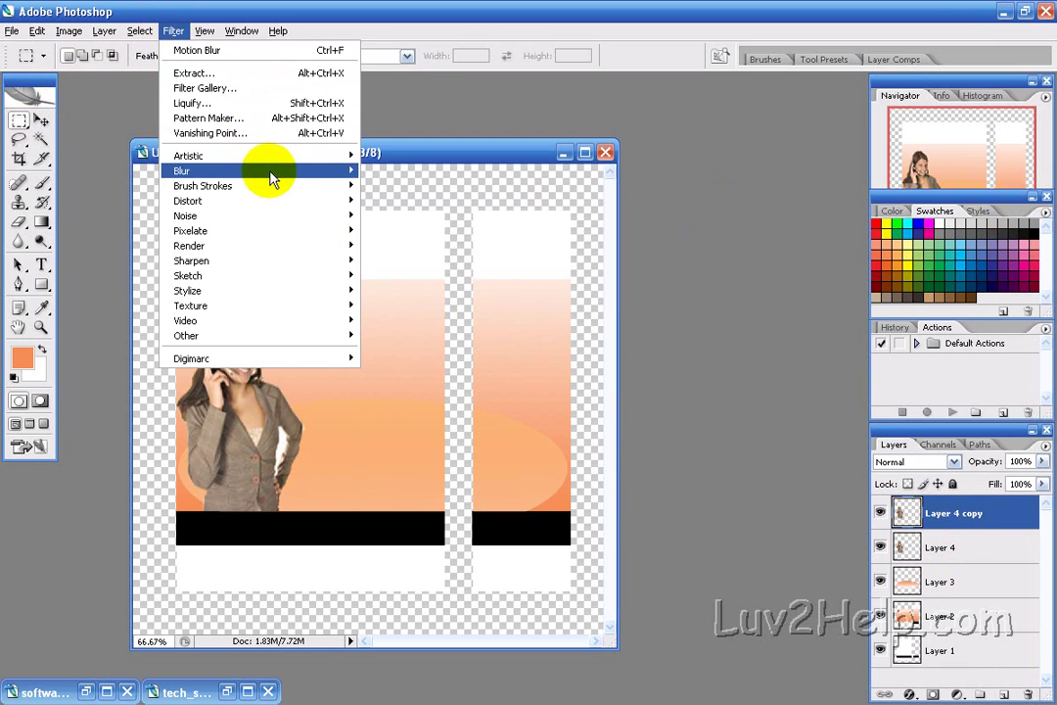
{"action": "mouse_move", "coordinate": [318, 173]}
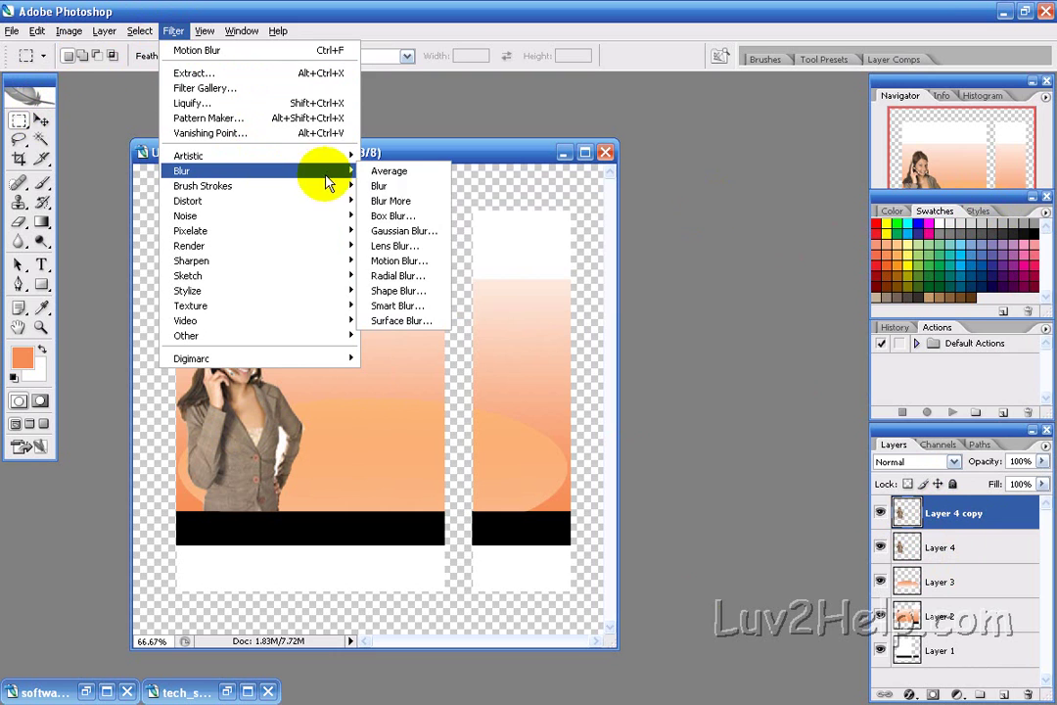
{"action": "left_click", "coordinate": [396, 260]}
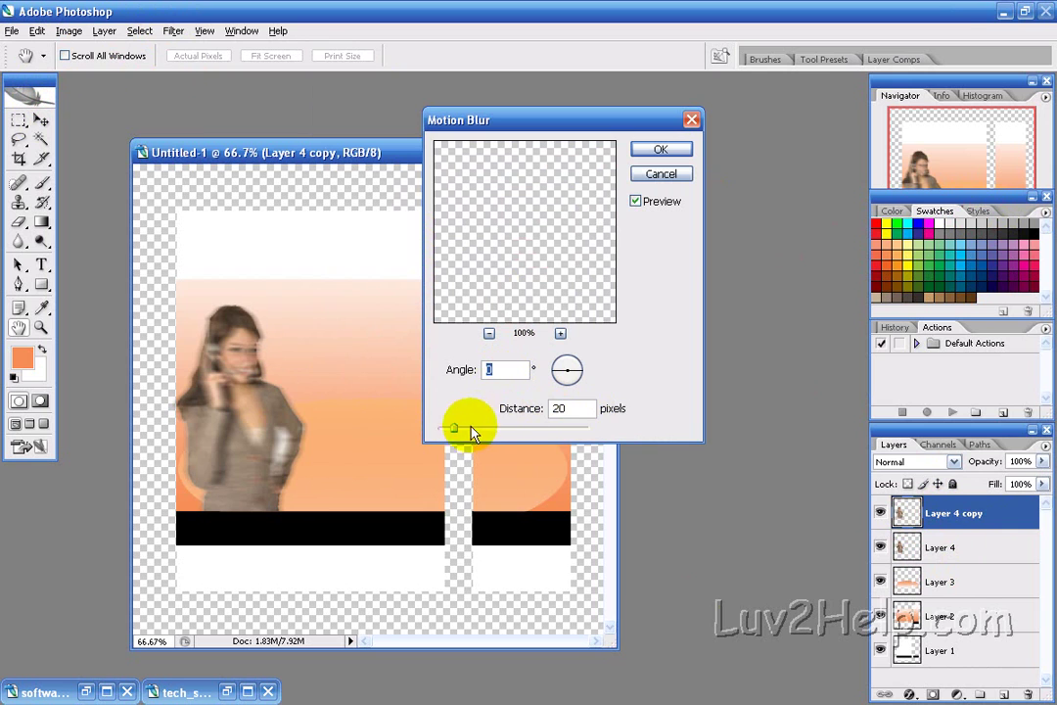
{"action": "left_click_drag", "start_coordinate": [452, 430], "coordinate": [466, 432]}
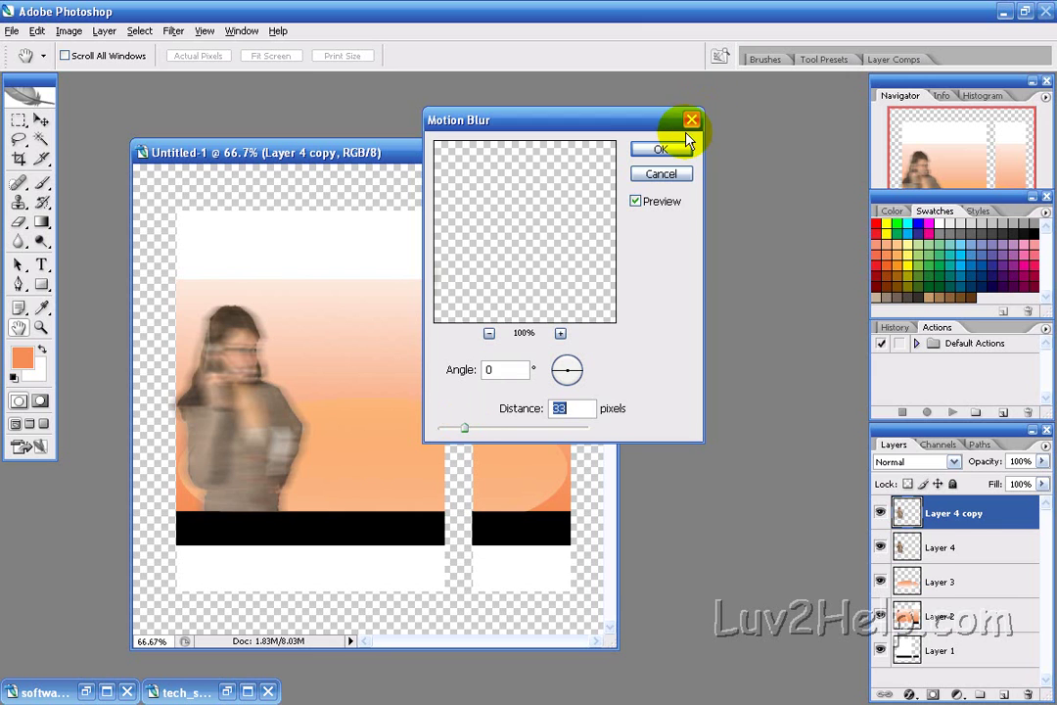
{"action": "left_click", "coordinate": [658, 149]}
{"action": "left_click", "coordinate": [41, 120]}
{"action": "left_click_drag", "start_coordinate": [235, 441], "coordinate": [322, 441]}
Set Layer 4 copy to Overlay, then softly erase Layer 4's woman with a 9%-flow brush.
{"action": "left_click", "coordinate": [940, 461]}
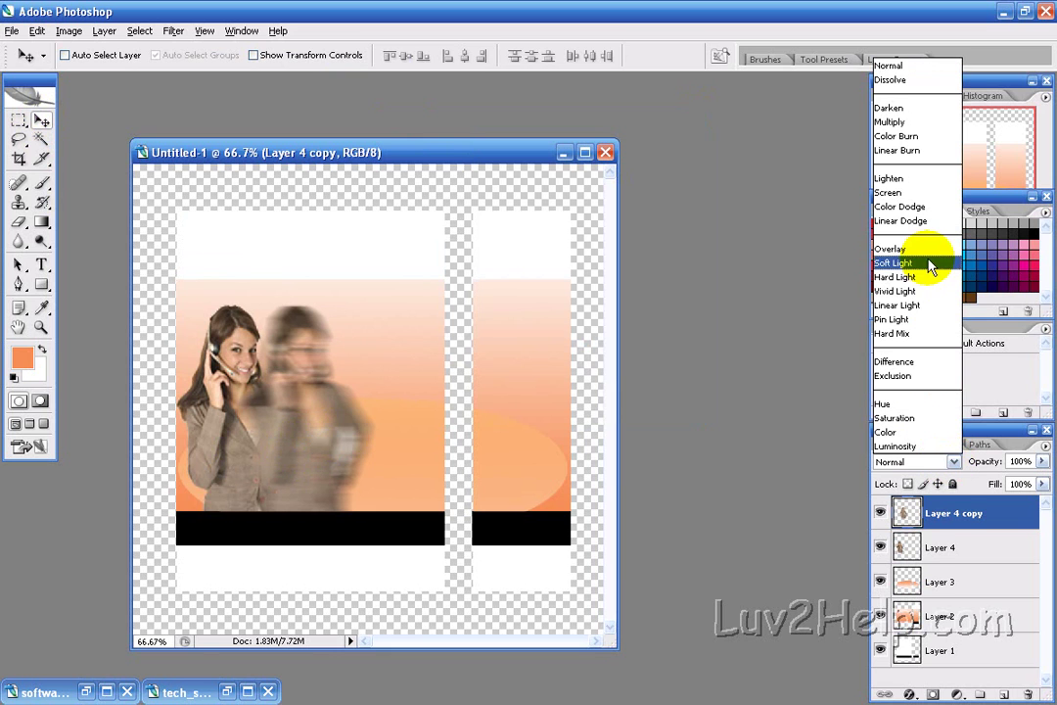
{"action": "left_click", "coordinate": [870, 246]}
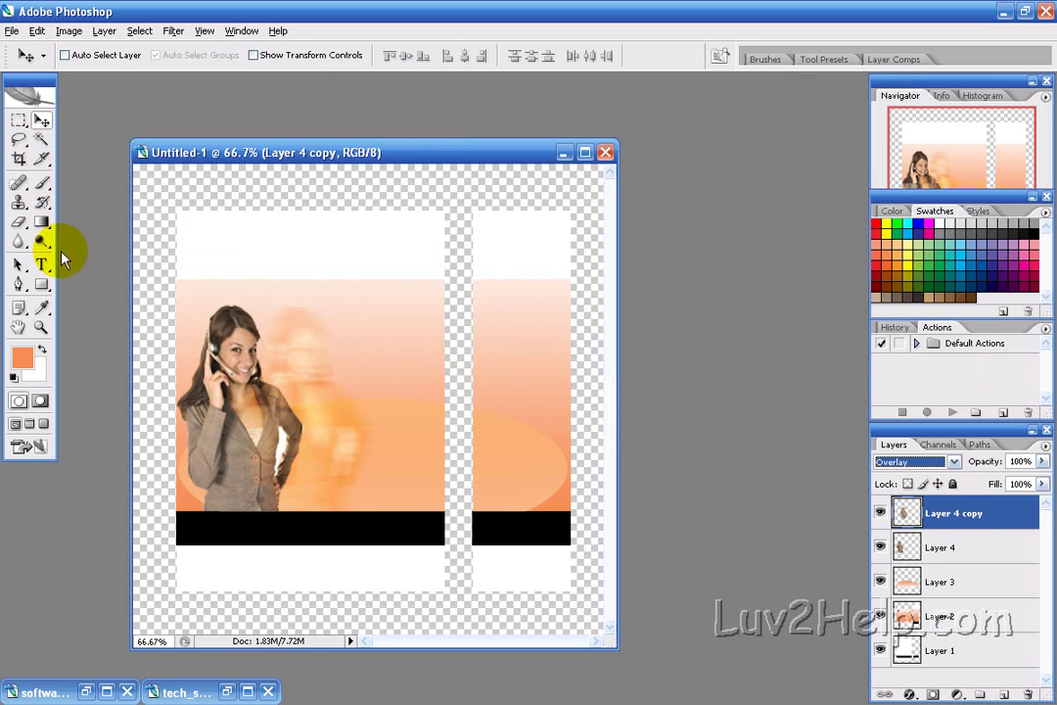
{"action": "left_click", "coordinate": [941, 548]}
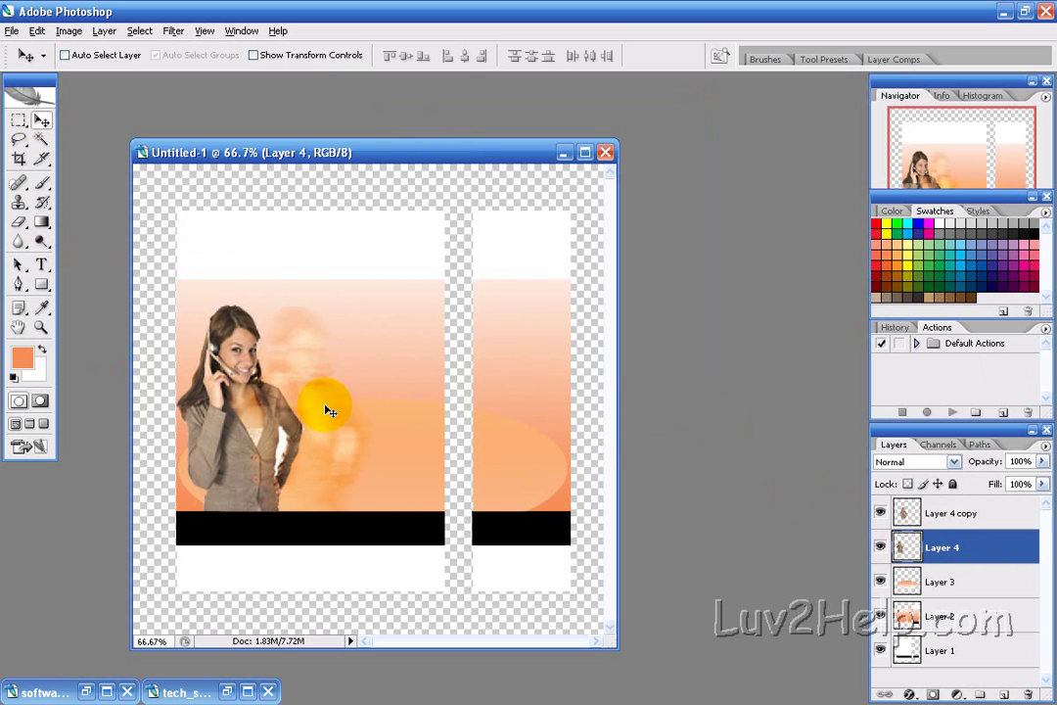
{"action": "left_click", "coordinate": [19, 222]}
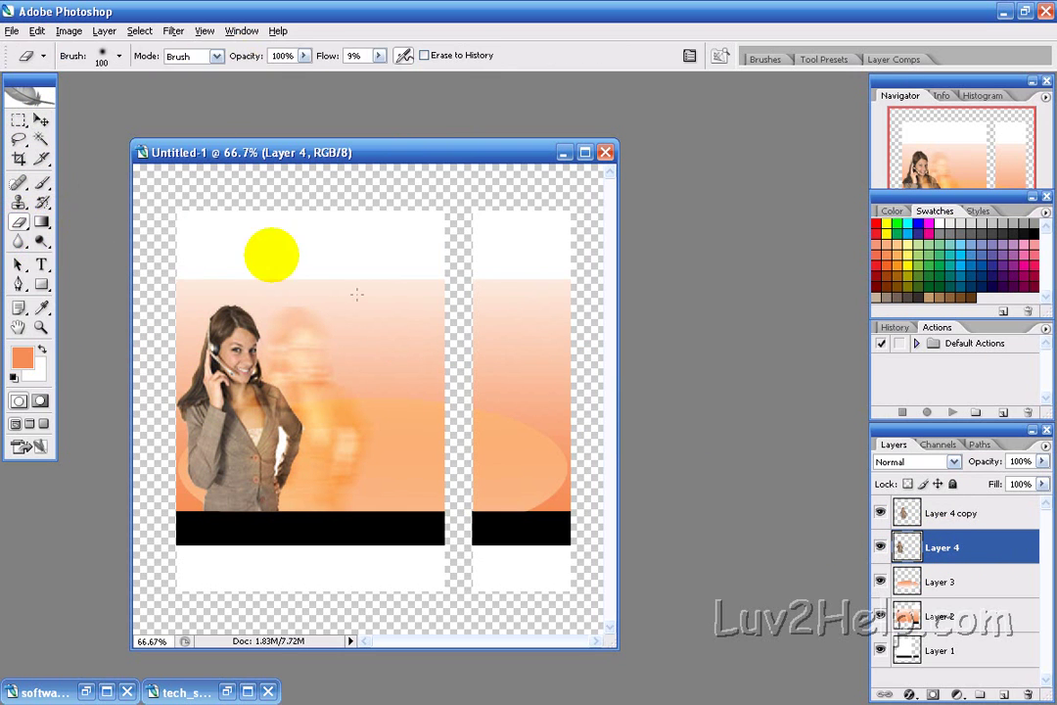
{"action": "left_click", "coordinate": [120, 56]}
{"action": "left_click", "coordinate": [235, 12]}
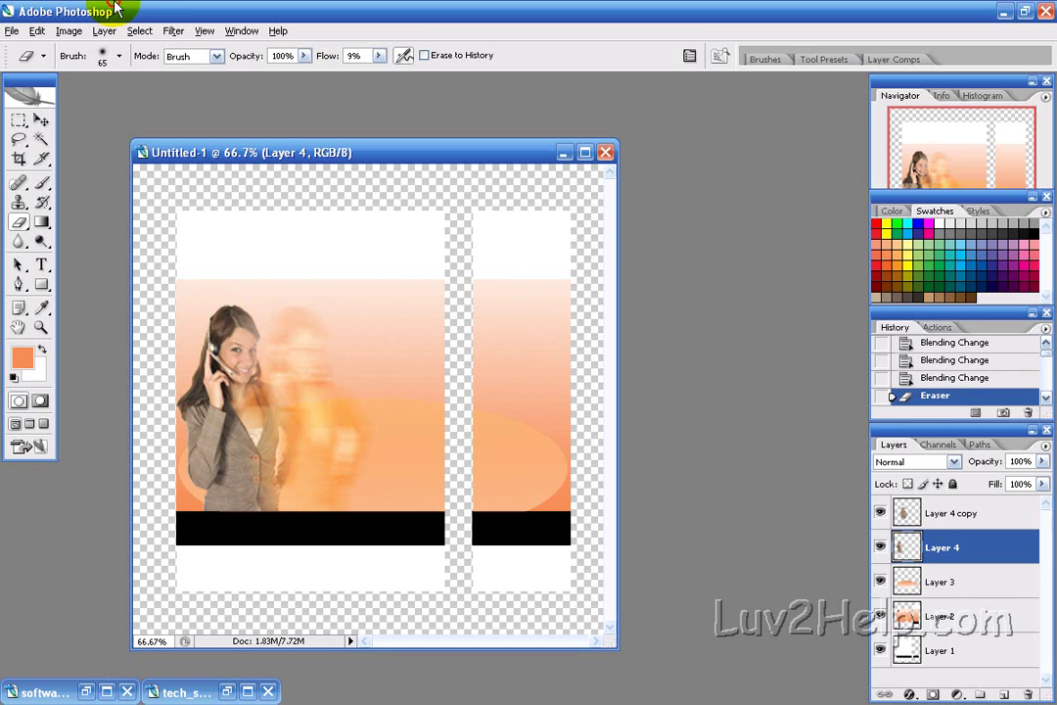
Add a white, right-aligned text box at the cover's upper right for the Verion 5.9 Luv2Help.com heading.
{"action": "left_click", "coordinate": [43, 265]}
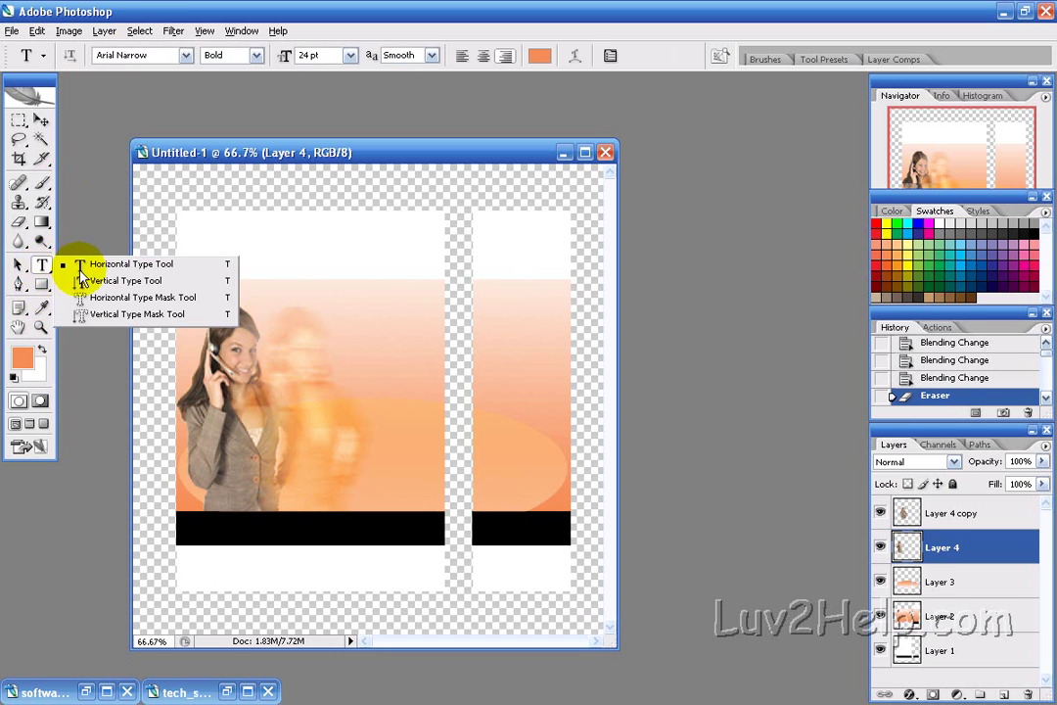
{"action": "left_click", "coordinate": [86, 268]}
{"action": "left_click", "coordinate": [43, 348]}
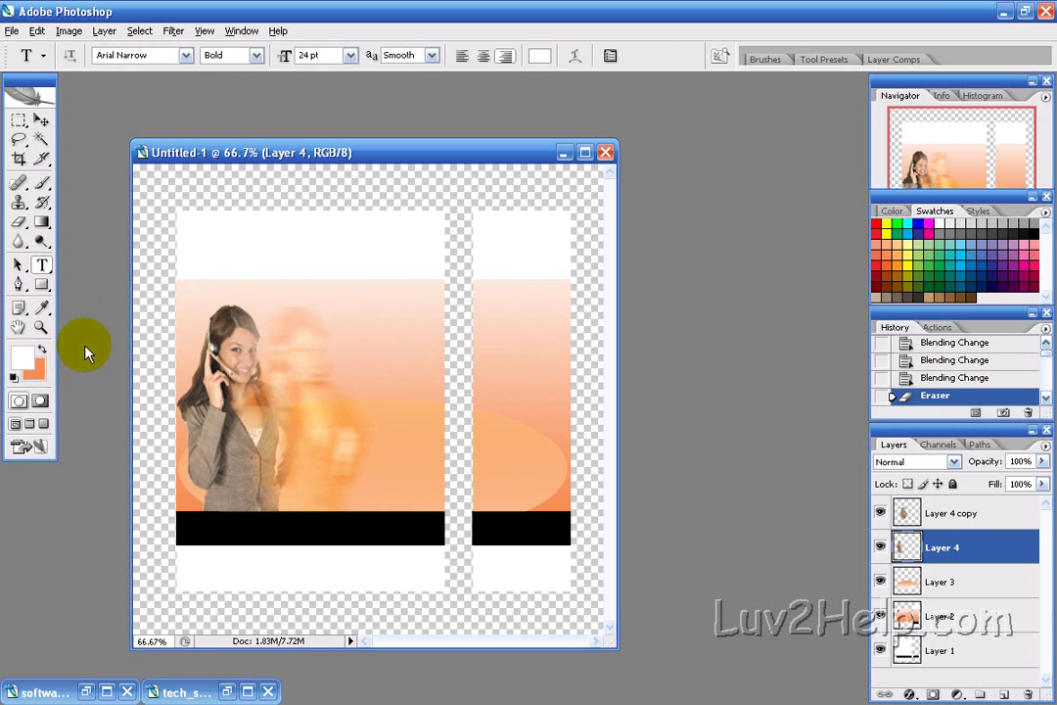
{"action": "left_click_drag", "start_coordinate": [332, 353], "coordinate": [443, 400]}
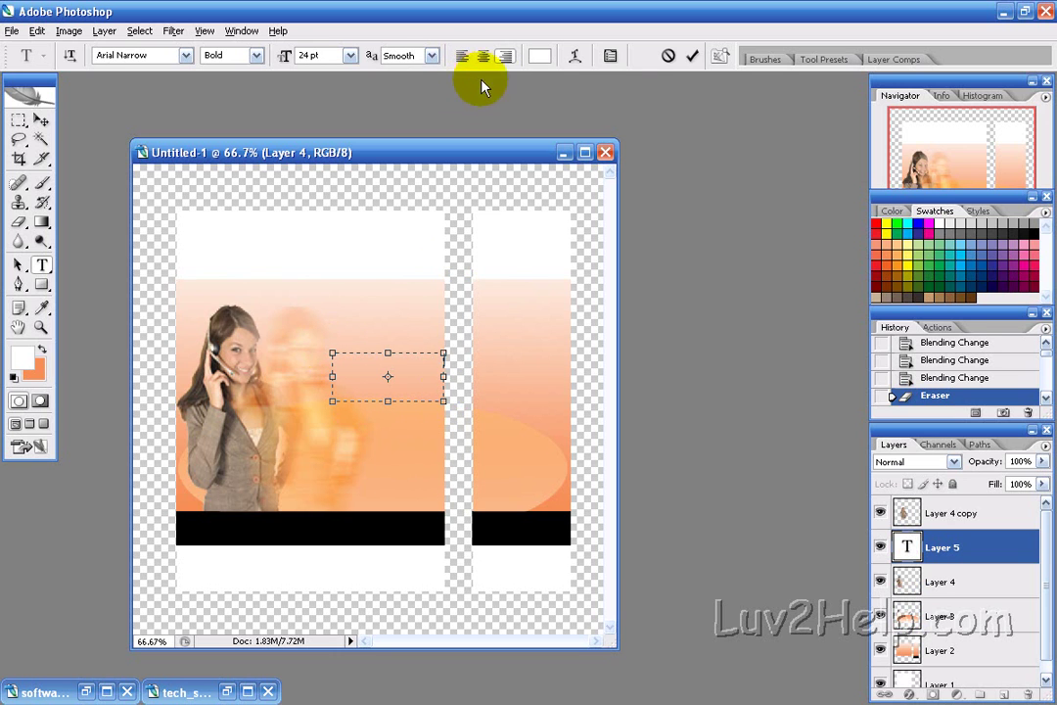
{"action": "left_click", "coordinate": [505, 59]}
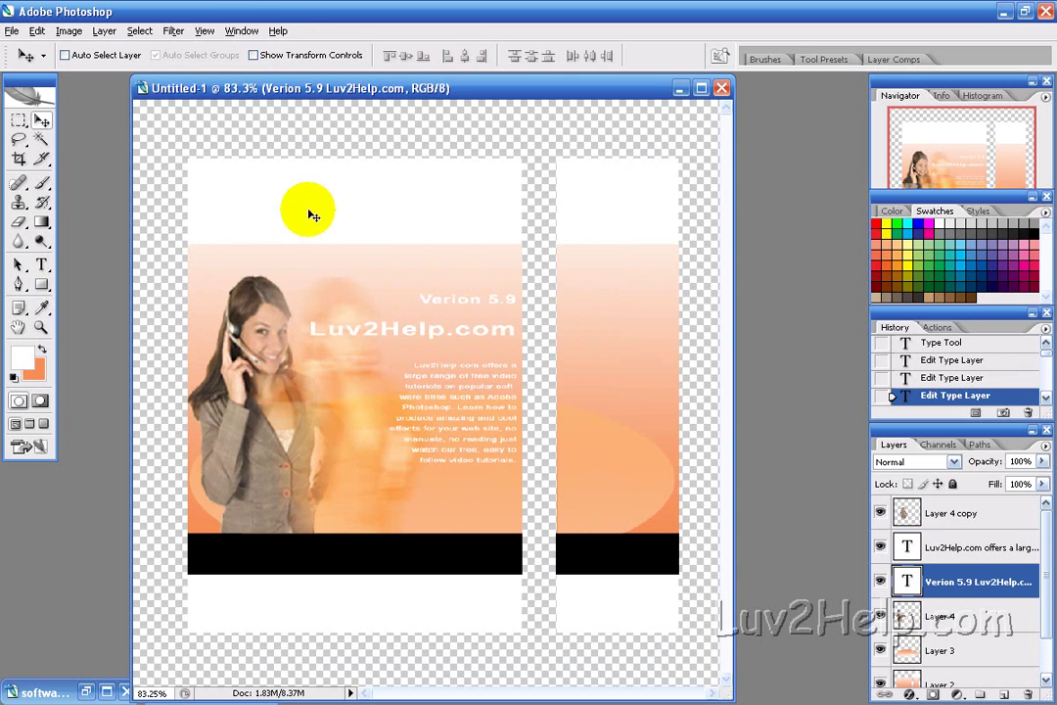
Create a new layer named seal.
{"action": "left_click", "coordinate": [69, 31]}
{"action": "left_click", "coordinate": [113, 12]}
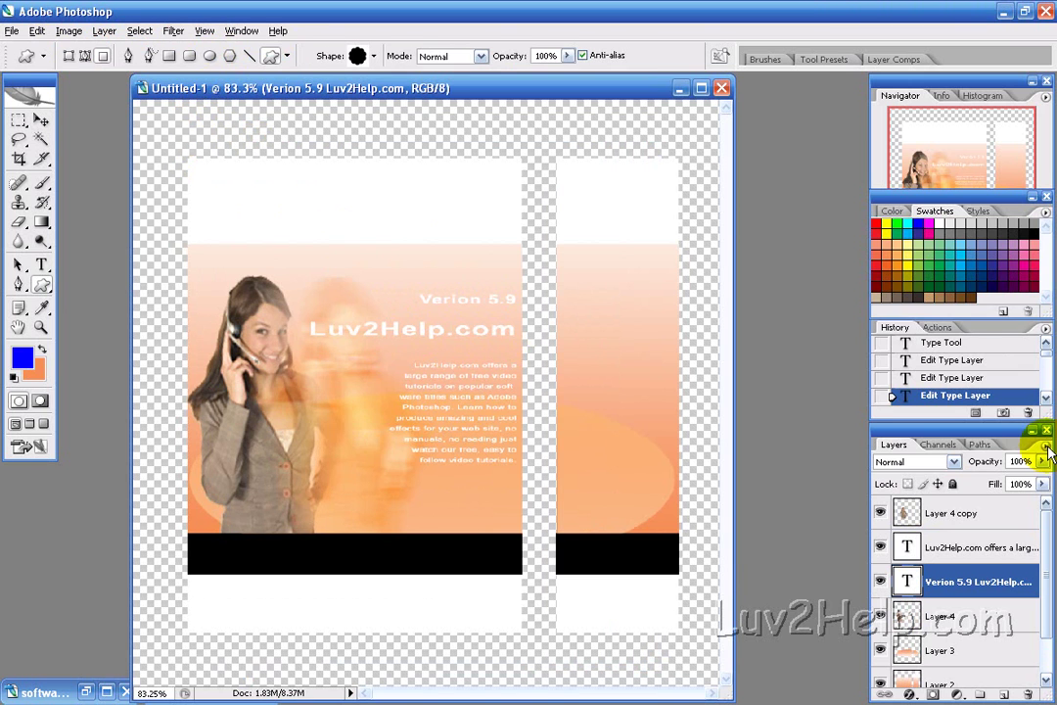
{"action": "left_click", "coordinate": [1043, 443]}
{"action": "left_click", "coordinate": [901, 101]}
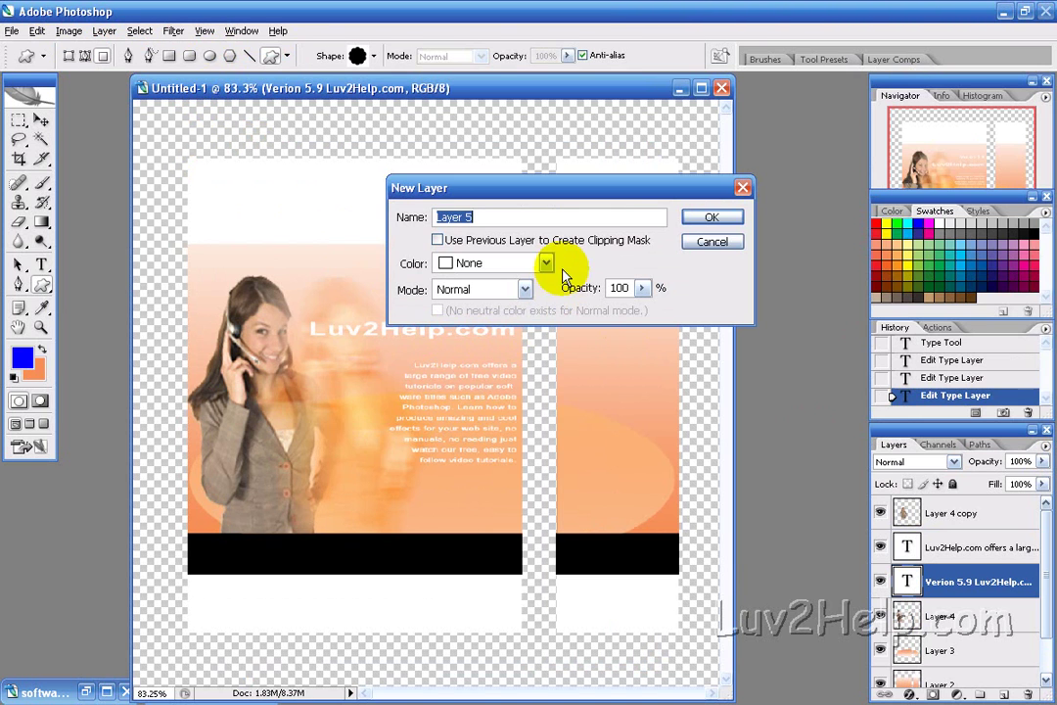
{"action": "key", "text": "Return"}
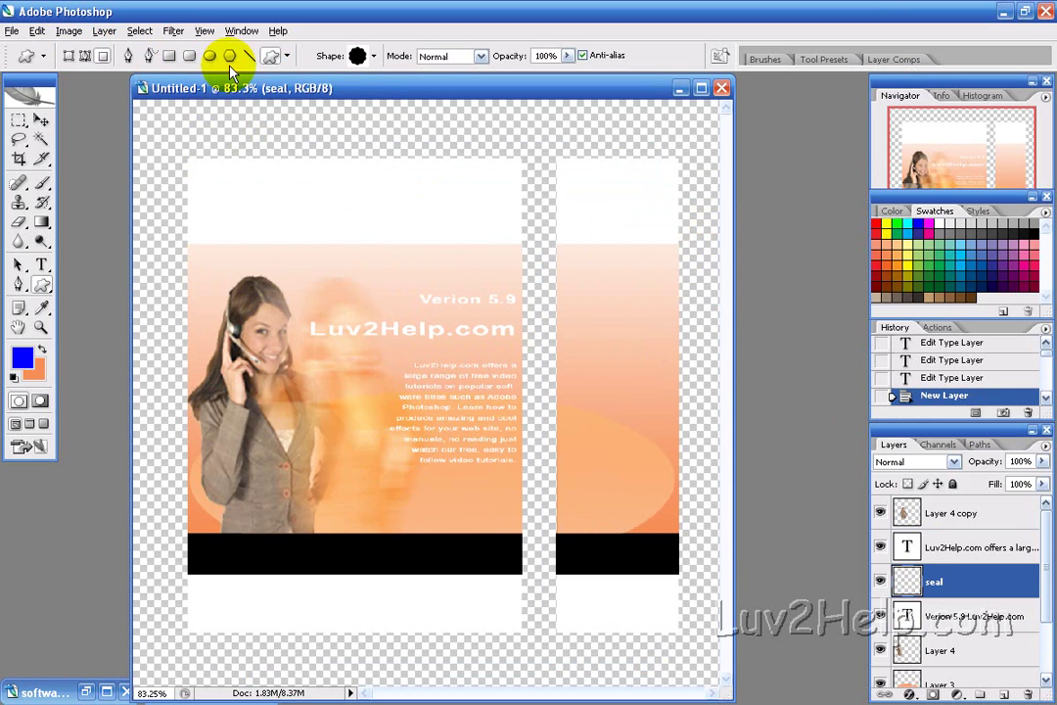
Draw a pale yellow scalloped seal shape at the cover's lower right.
{"action": "left_click_drag", "start_coordinate": [46, 285], "coordinate": [68, 364]}
{"action": "left_click", "coordinate": [371, 56]}
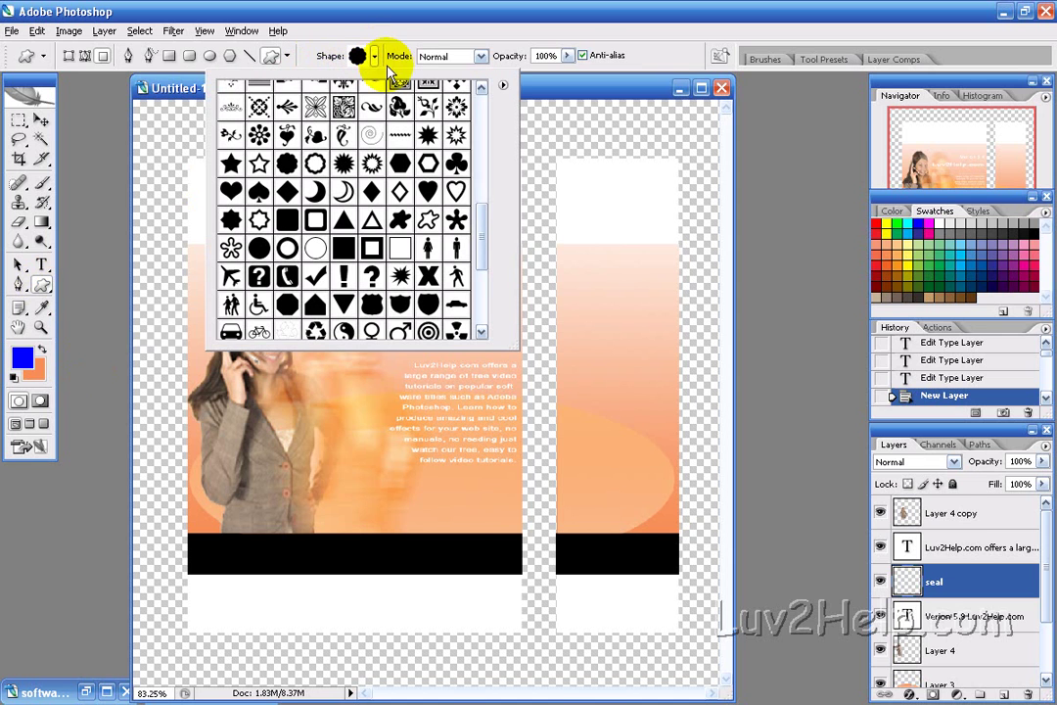
{"action": "left_click", "coordinate": [287, 163]}
{"action": "left_click", "coordinate": [313, 9]}
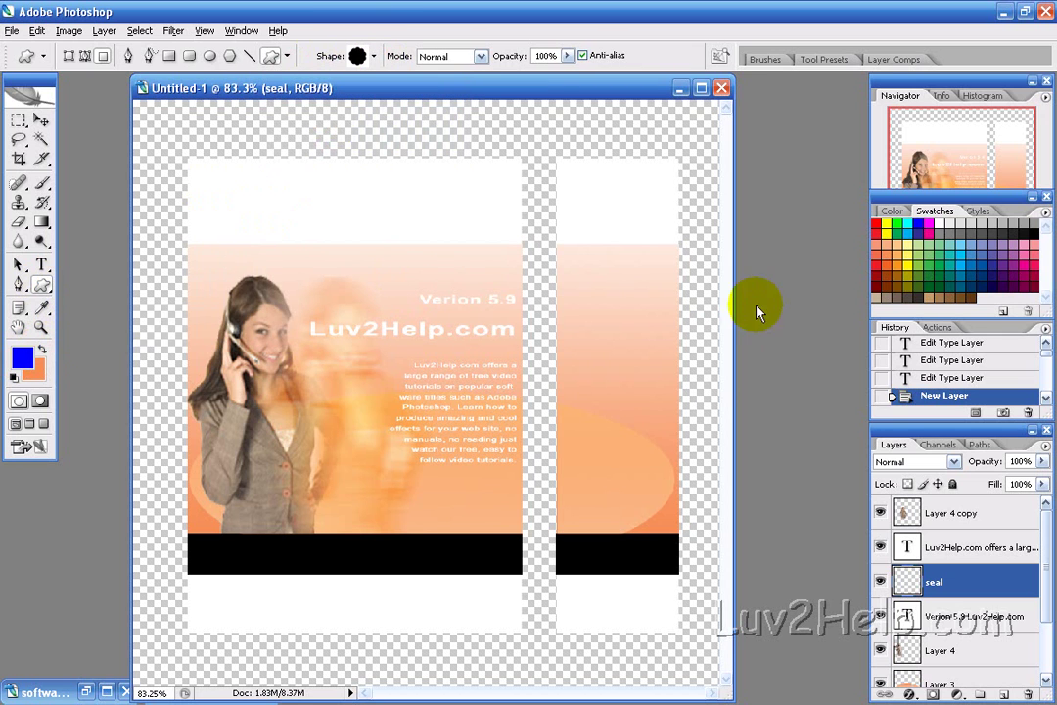
{"action": "left_click", "coordinate": [887, 233]}
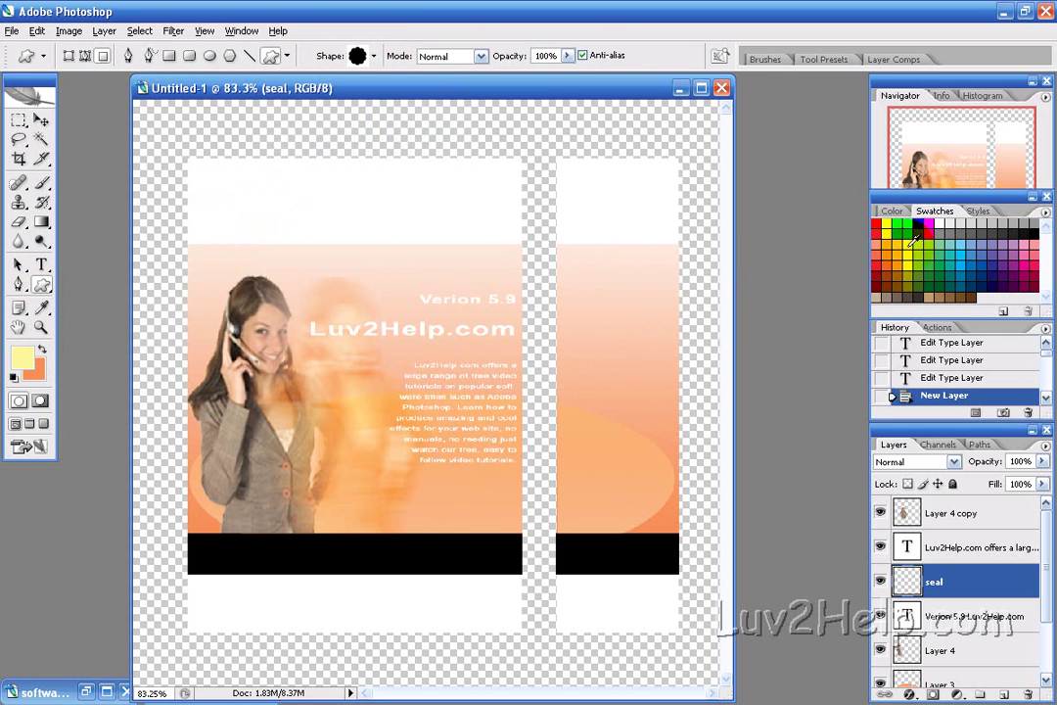
{"action": "left_click_drag", "start_coordinate": [401, 488], "coordinate": [504, 587]}
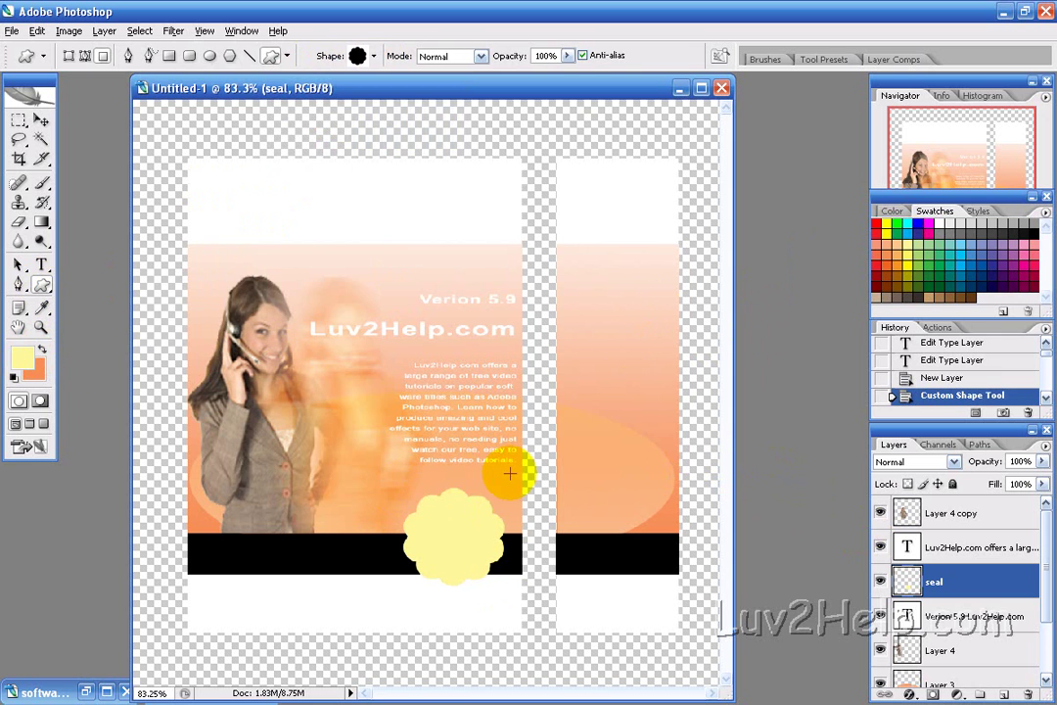
Add the 100% Satisfaction Guaranteed text and move it down onto the seal.
{"action": "left_click", "coordinate": [40, 264]}
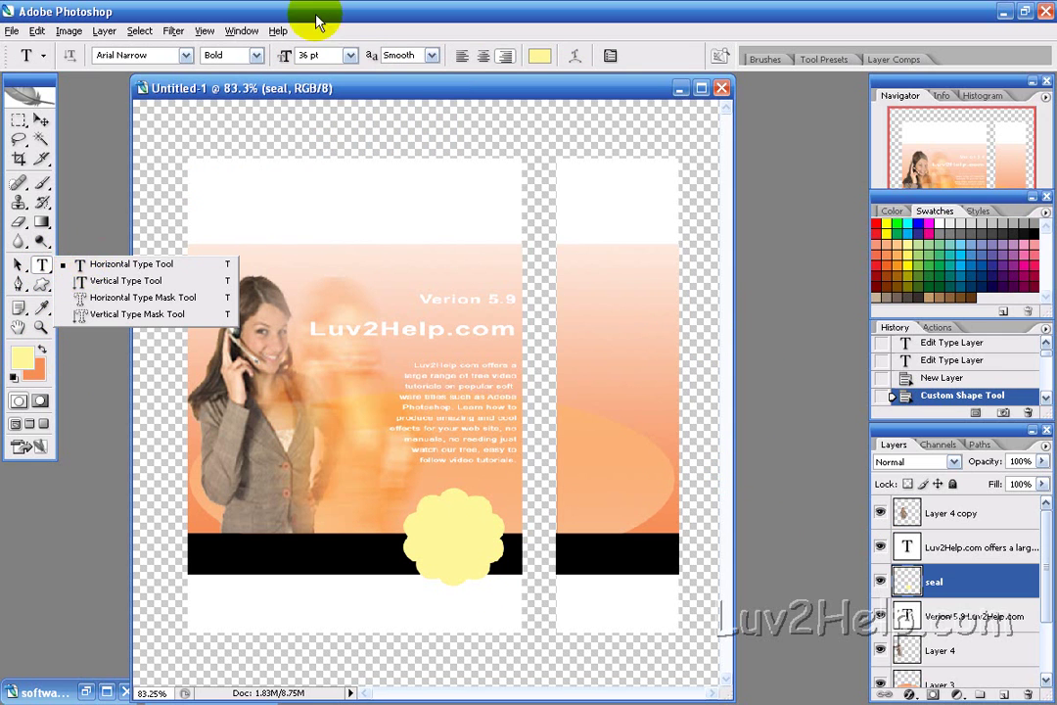
{"action": "left_click", "coordinate": [127, 264]}
{"action": "left_click_drag", "start_coordinate": [418, 511], "coordinate": [495, 580]}
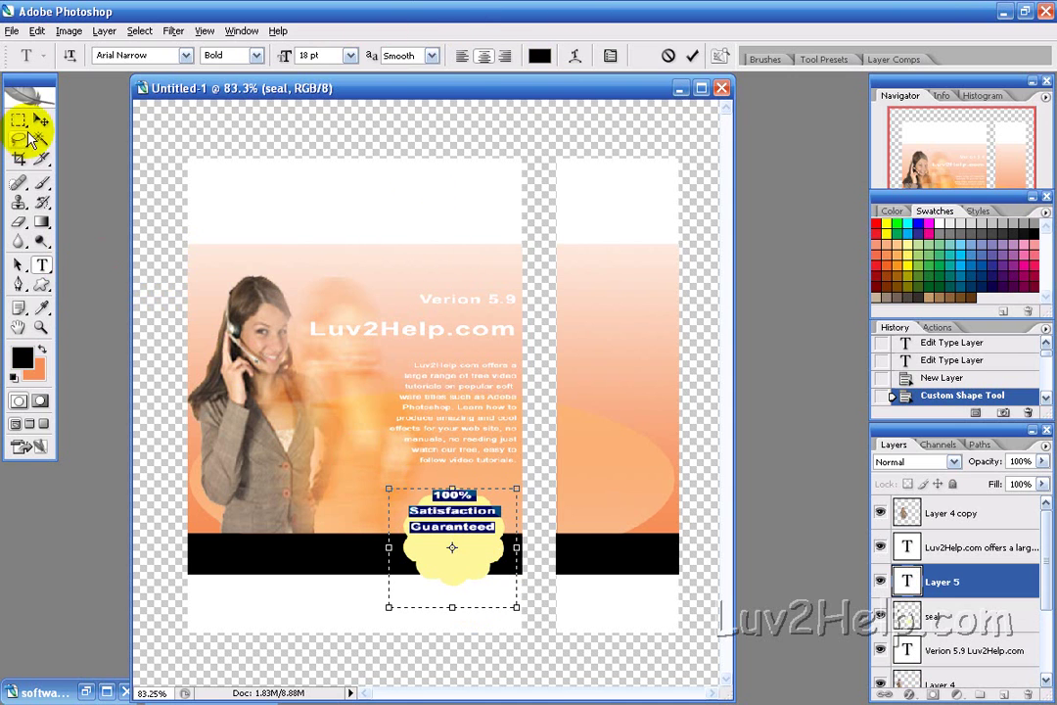
{"action": "left_click", "coordinate": [40, 120]}
{"action": "left_click_drag", "start_coordinate": [442, 475], "coordinate": [442, 493]}
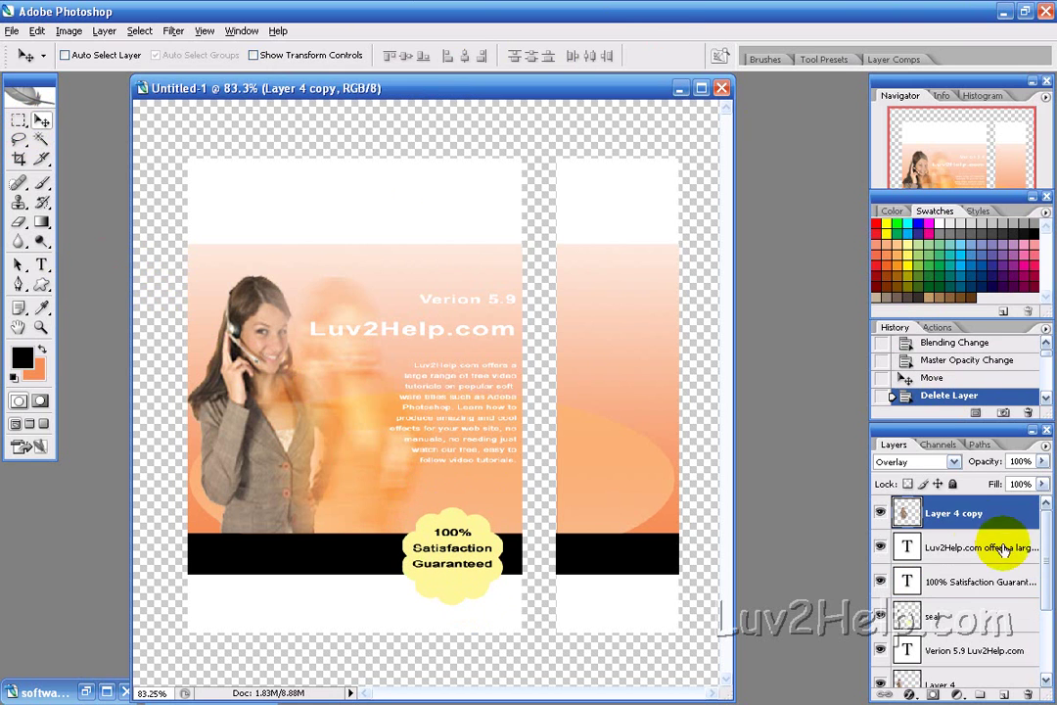
Duplicate the Layer 4 copy image layer.
{"action": "left_click", "coordinate": [994, 580]}
{"action": "left_click", "coordinate": [979, 514]}
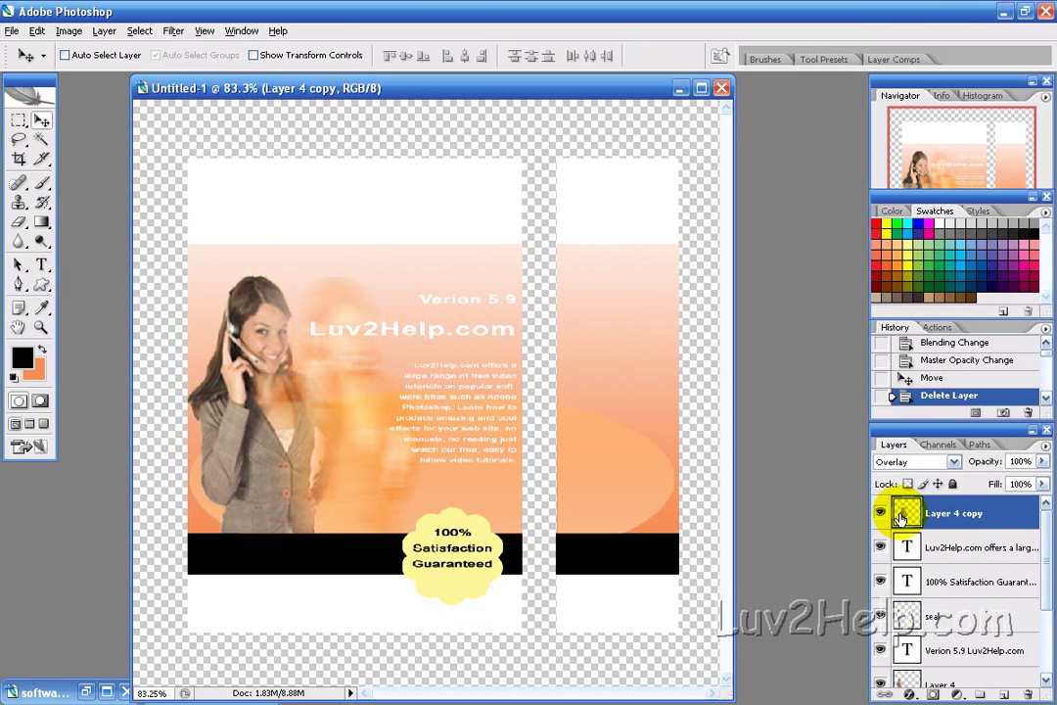
{"action": "left_click_drag", "start_coordinate": [1048, 533], "coordinate": [1002, 507]}
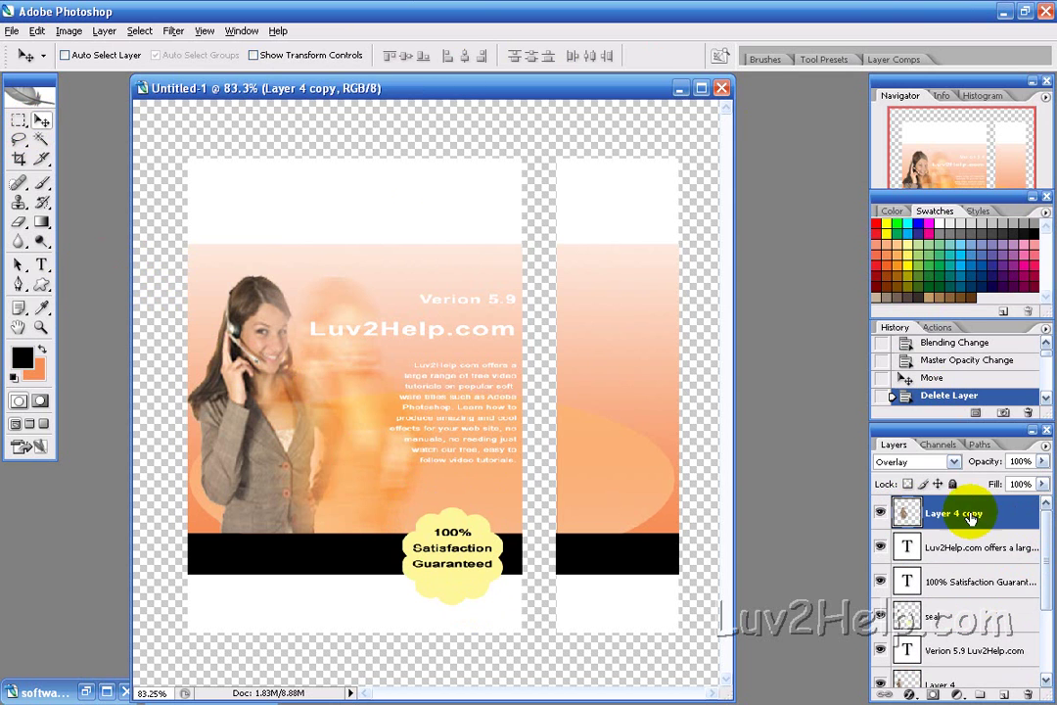
{"action": "scroll", "coordinate": [942, 519], "scroll_direction": "down", "scroll_amount": 2}
{"action": "scroll", "coordinate": [942, 518], "scroll_direction": "up", "scroll_amount": 2}
{"action": "right_click", "coordinate": [947, 518]}
{"action": "left_click", "coordinate": [993, 219]}
{"action": "left_click", "coordinate": [697, 213]}
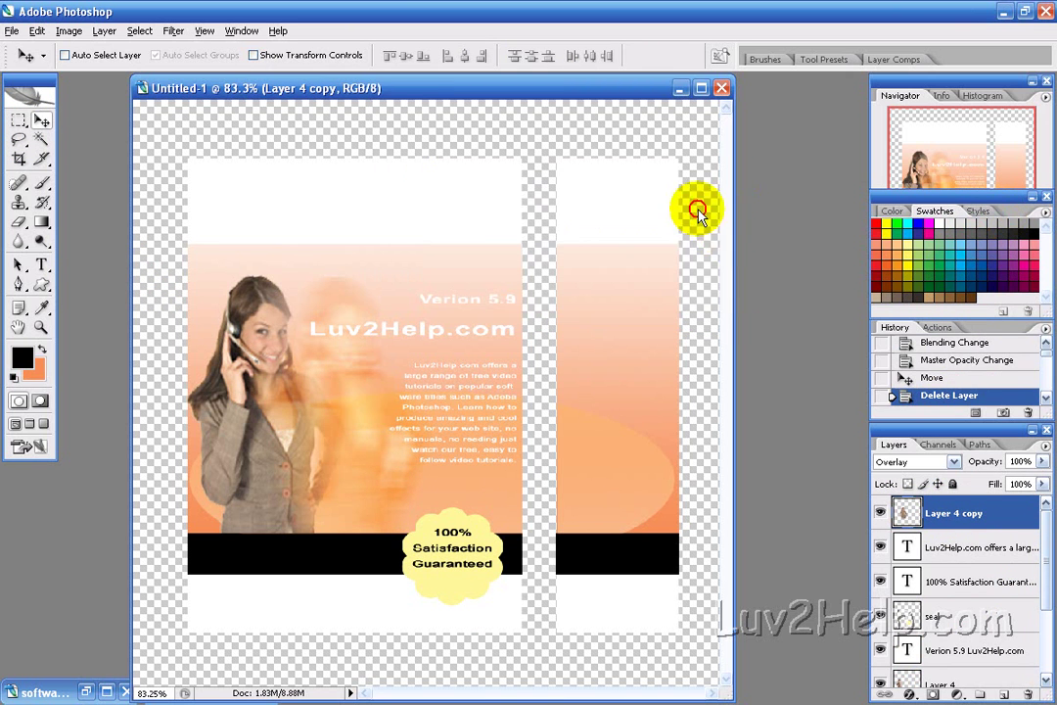
Set the duplicate to Color Dodge blending at roughly 51% opacity.
{"action": "left_click", "coordinate": [953, 463]}
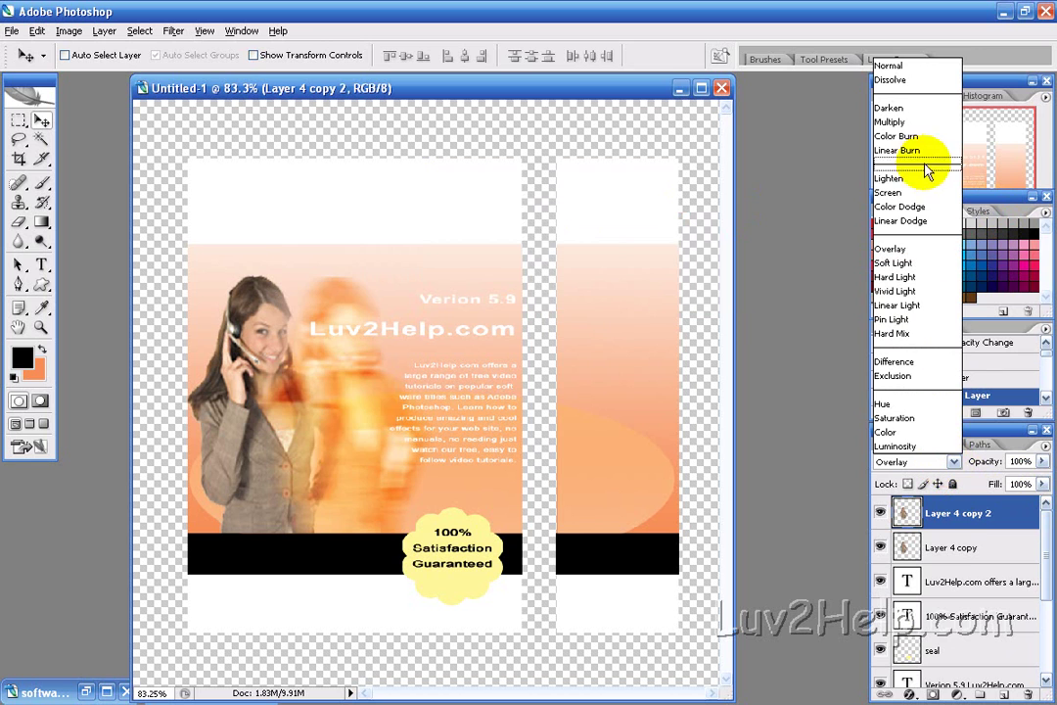
{"action": "left_click", "coordinate": [908, 207]}
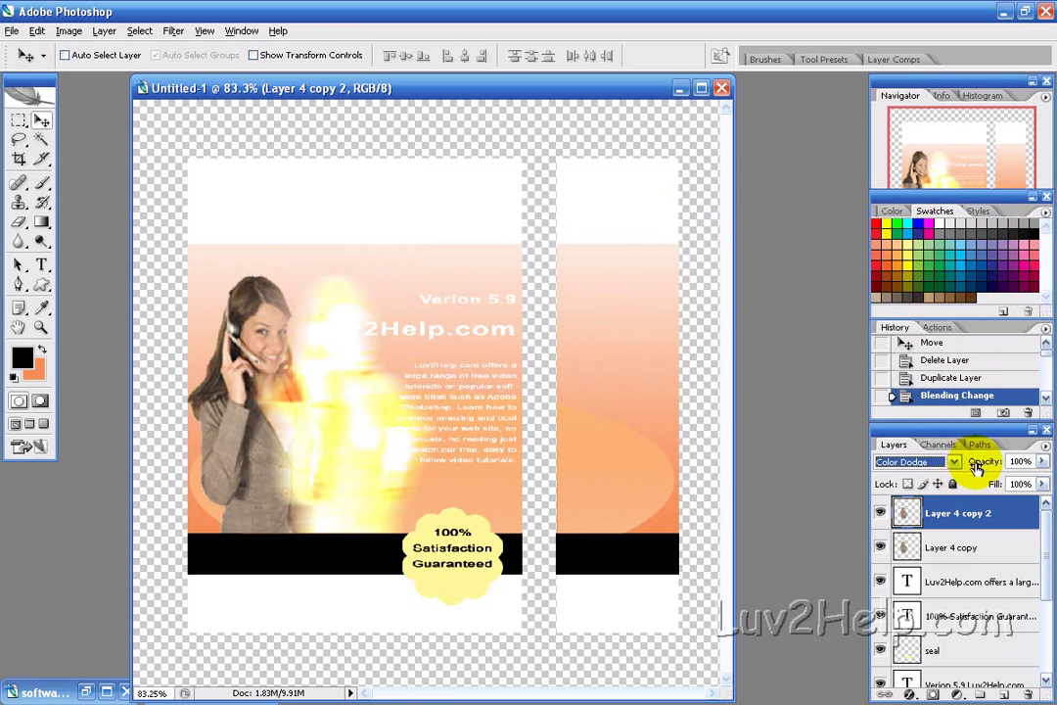
{"action": "left_click", "coordinate": [1043, 467]}
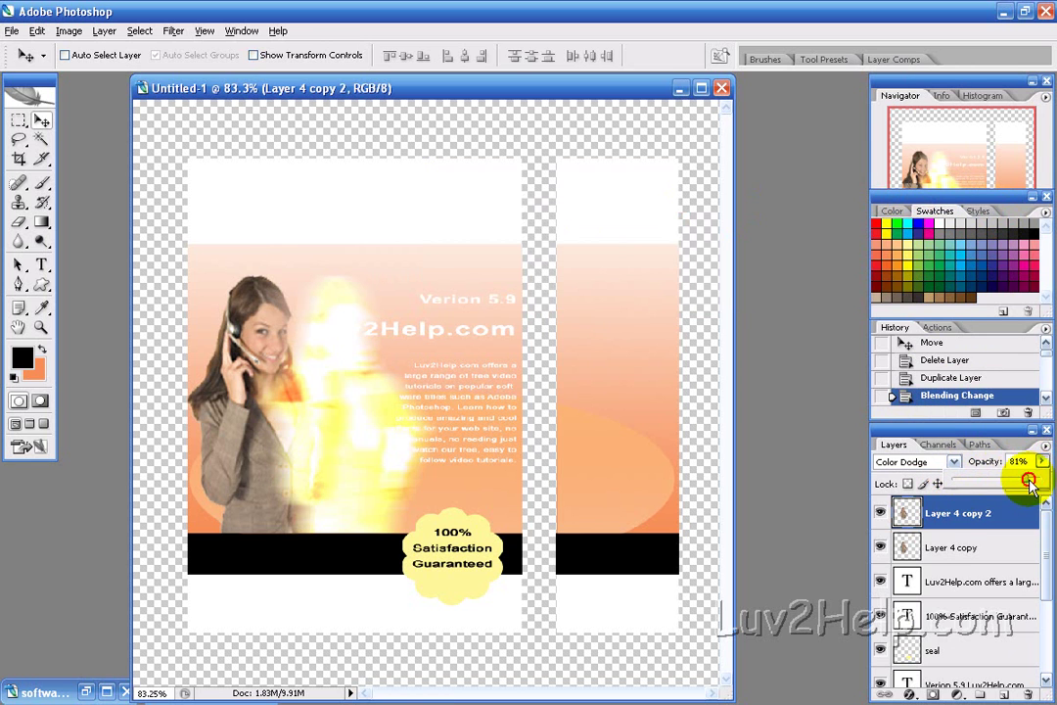
{"action": "left_click_drag", "start_coordinate": [1039, 483], "coordinate": [993, 484]}
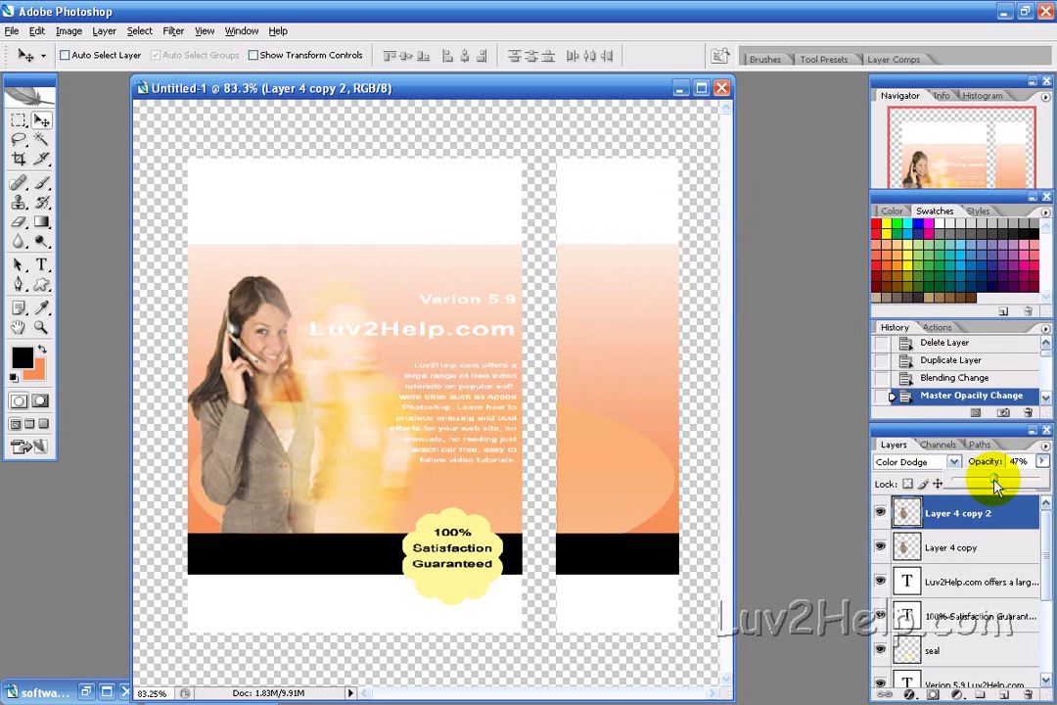
{"action": "left_click_drag", "start_coordinate": [994, 486], "coordinate": [997, 486]}
{"action": "left_click", "coordinate": [41, 117]}
Move the glow copy onto the spine and delete the part spilling past its right edge.
{"action": "left_click_drag", "start_coordinate": [369, 411], "coordinate": [643, 415]}
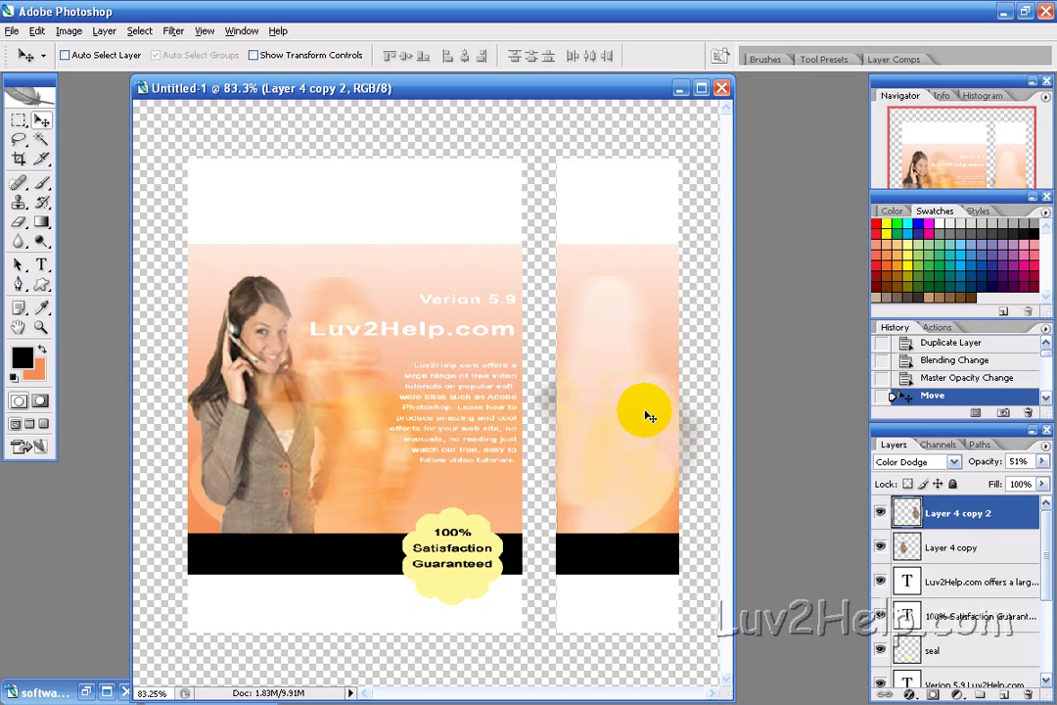
{"action": "left_click", "coordinate": [18, 119]}
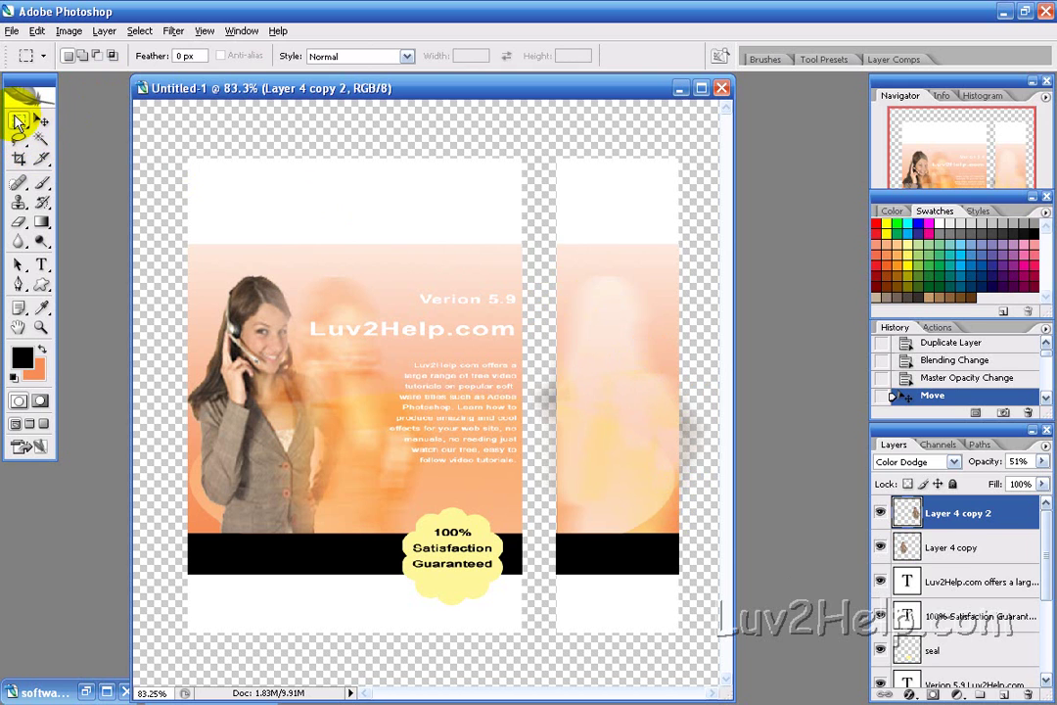
{"action": "left_click_drag", "start_coordinate": [713, 318], "coordinate": [682, 595]}
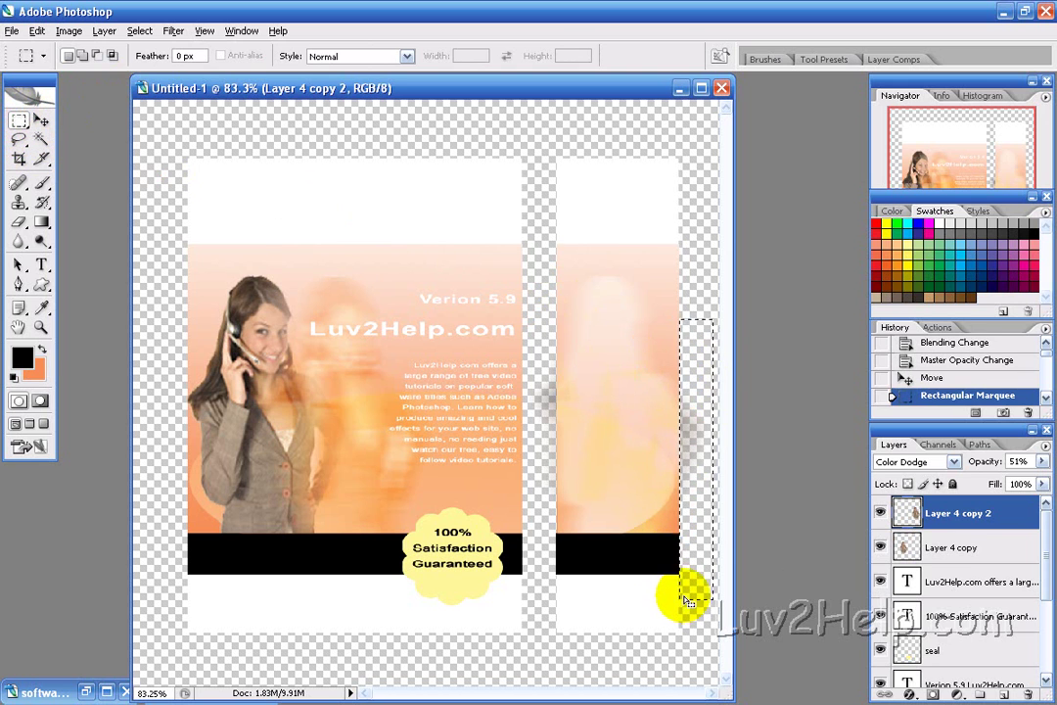
{"action": "key", "text": "Delete"}
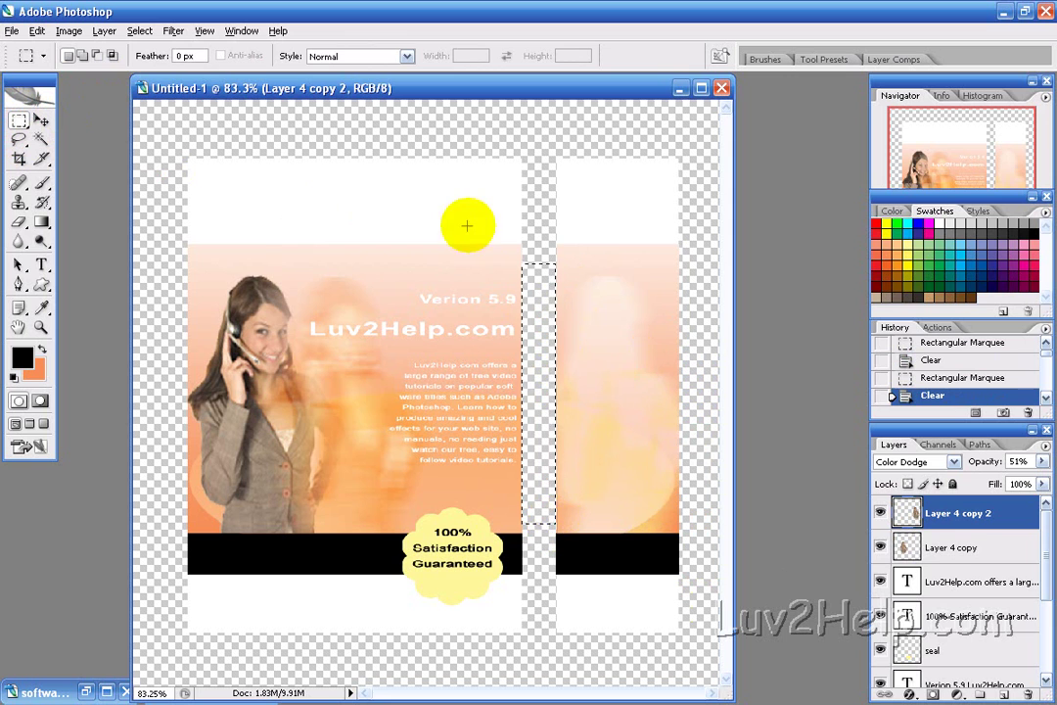
{"action": "left_click", "coordinate": [967, 584]}
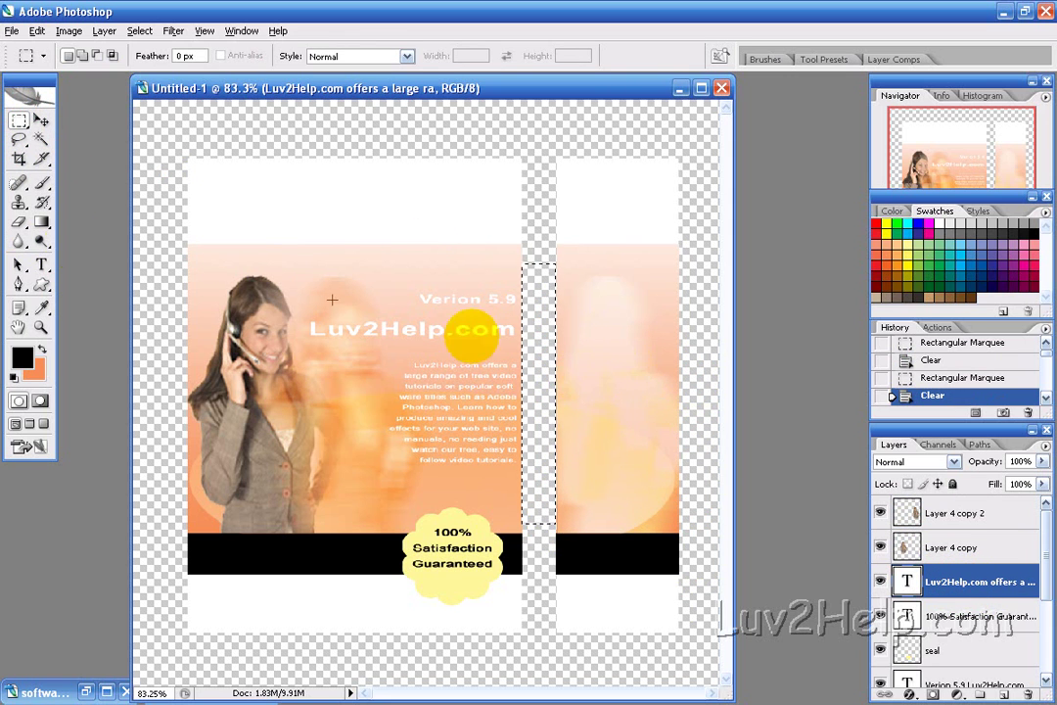
Add a white, centre-aligned paragraph text box on the spine about the free video tutorials.
{"action": "left_click", "coordinate": [41, 264]}
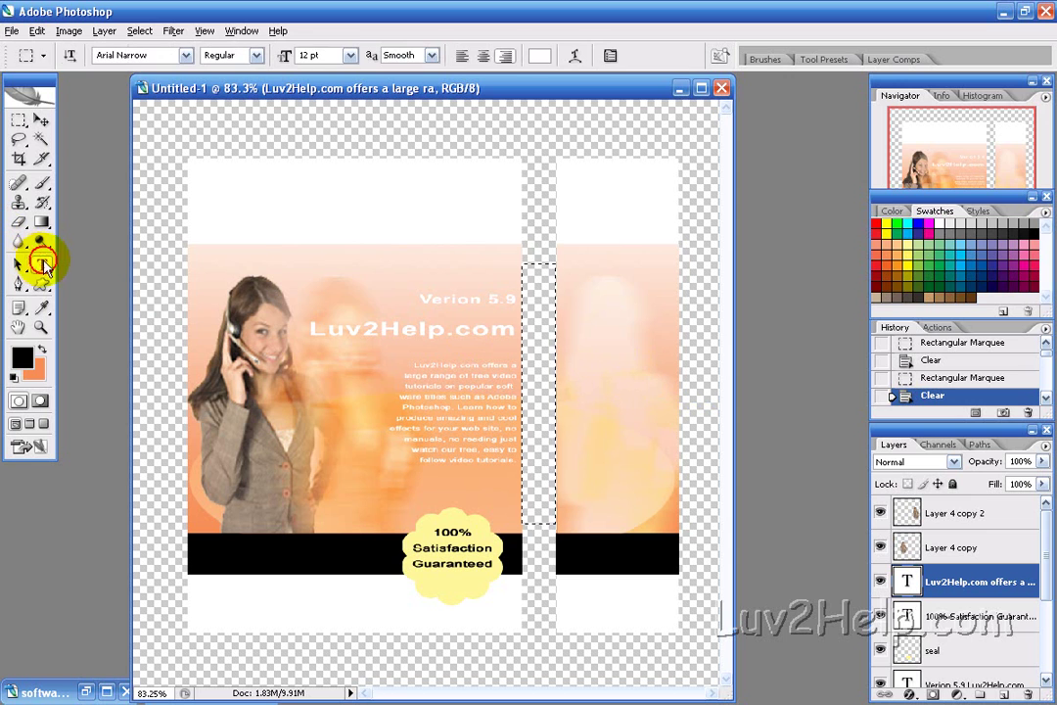
{"action": "left_click", "coordinate": [42, 351]}
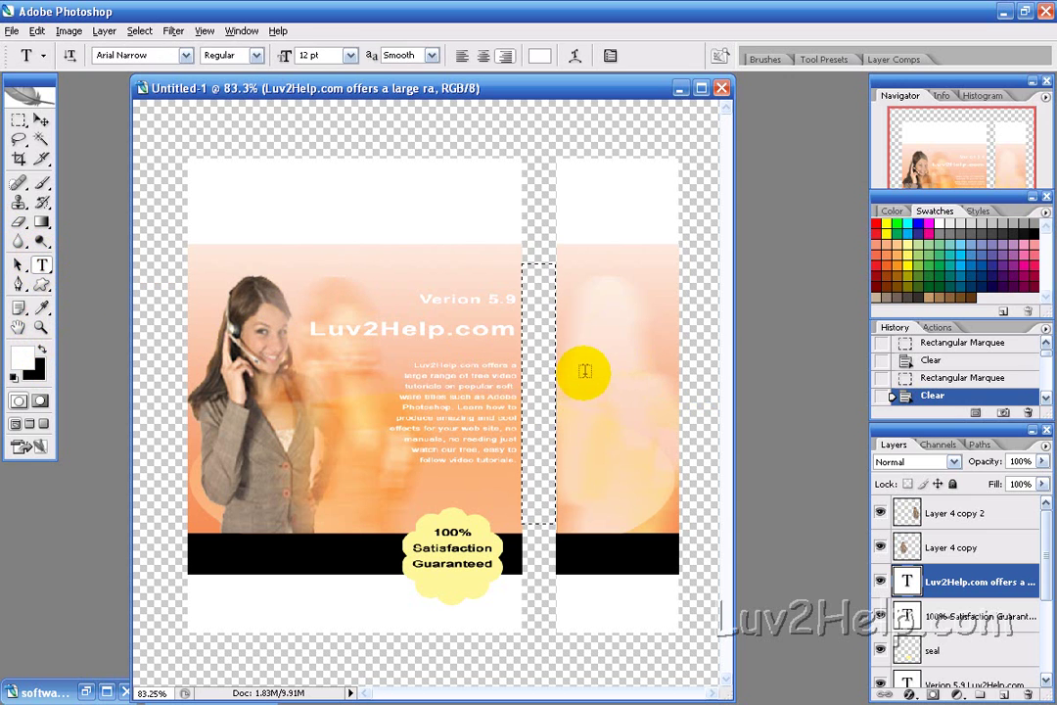
{"action": "left_click_drag", "start_coordinate": [567, 363], "coordinate": [676, 492]}
{"action": "left_click", "coordinate": [483, 56]}
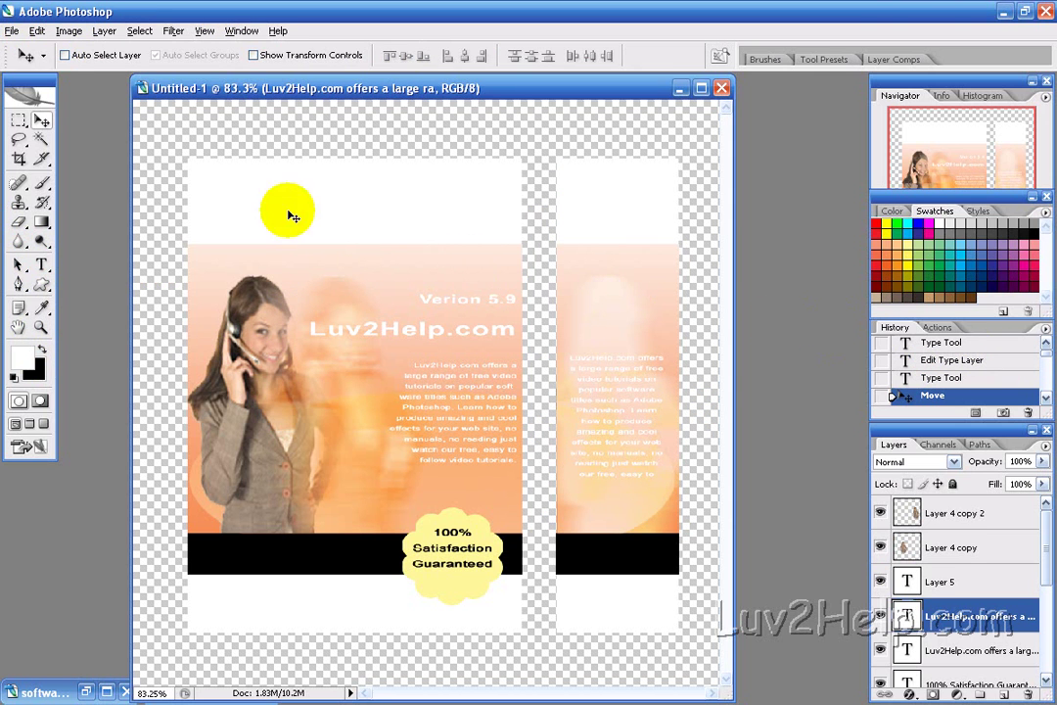
Save the document as box1.psd in Photoshop format.
{"action": "left_click", "coordinate": [12, 30]}
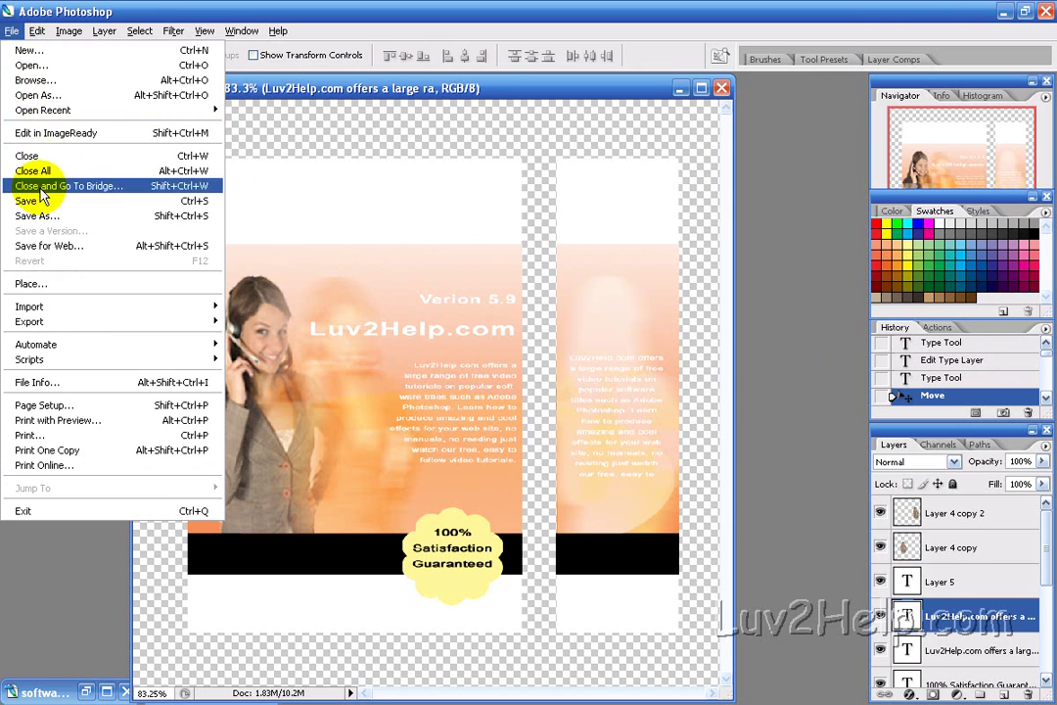
{"action": "left_click", "coordinate": [41, 219]}
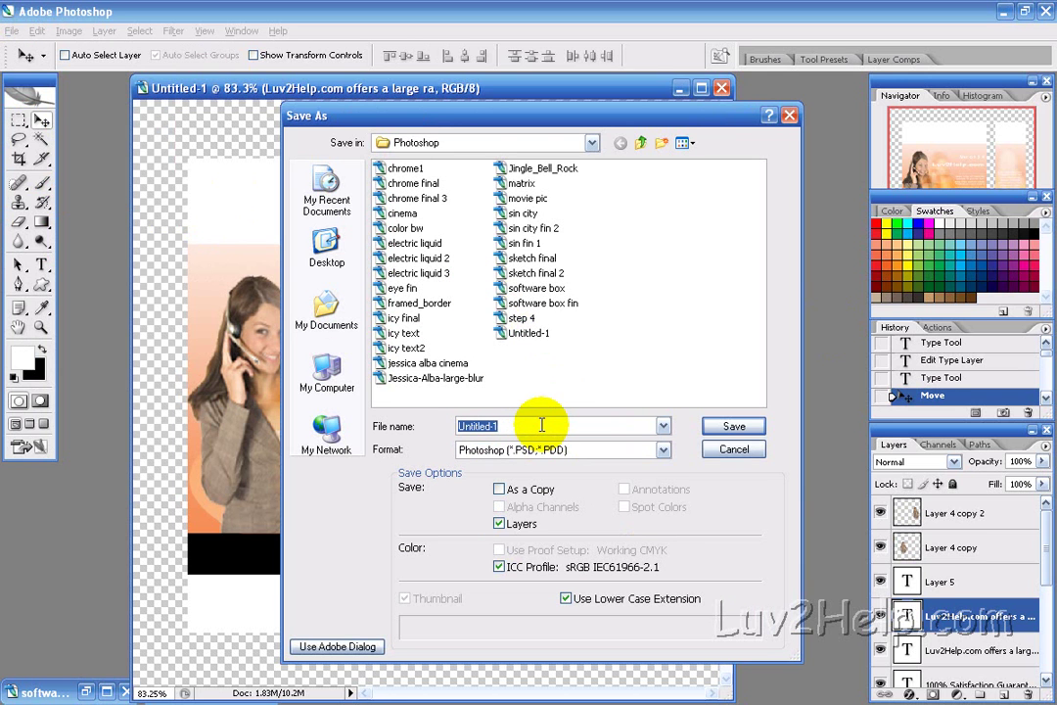
{"action": "type", "text": "box1"}
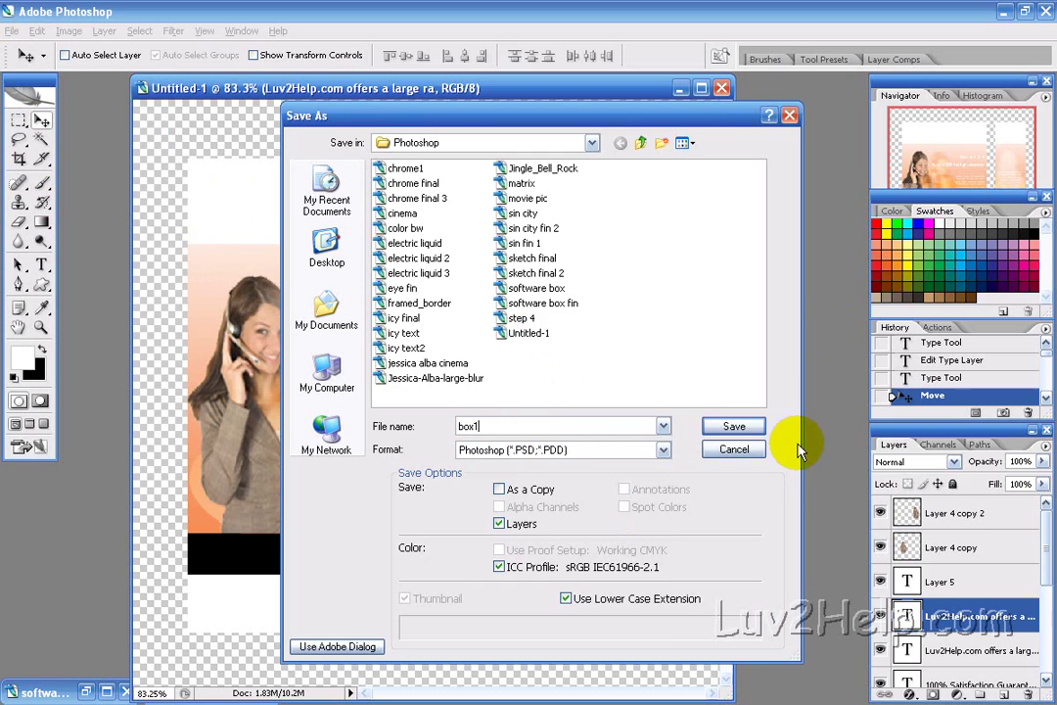
{"action": "left_click", "coordinate": [746, 426]}
{"action": "left_click", "coordinate": [751, 225]}
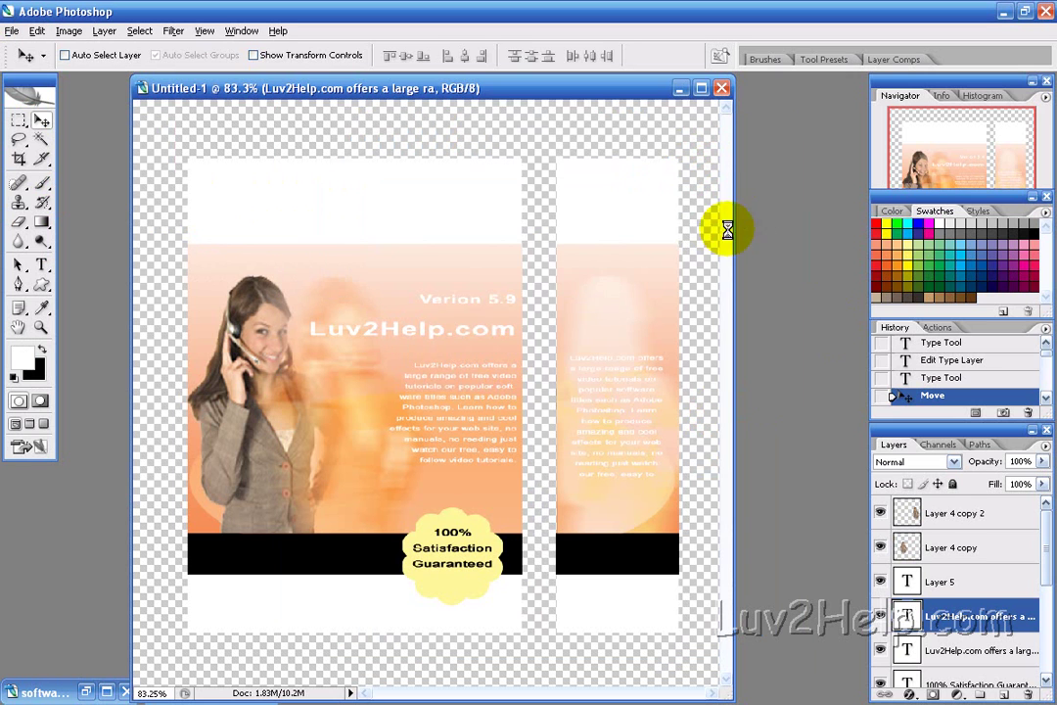
Save it again under the new name box2.psd.
{"action": "left_click", "coordinate": [12, 31]}
{"action": "left_click", "coordinate": [29, 220]}
{"action": "left_click", "coordinate": [520, 429]}
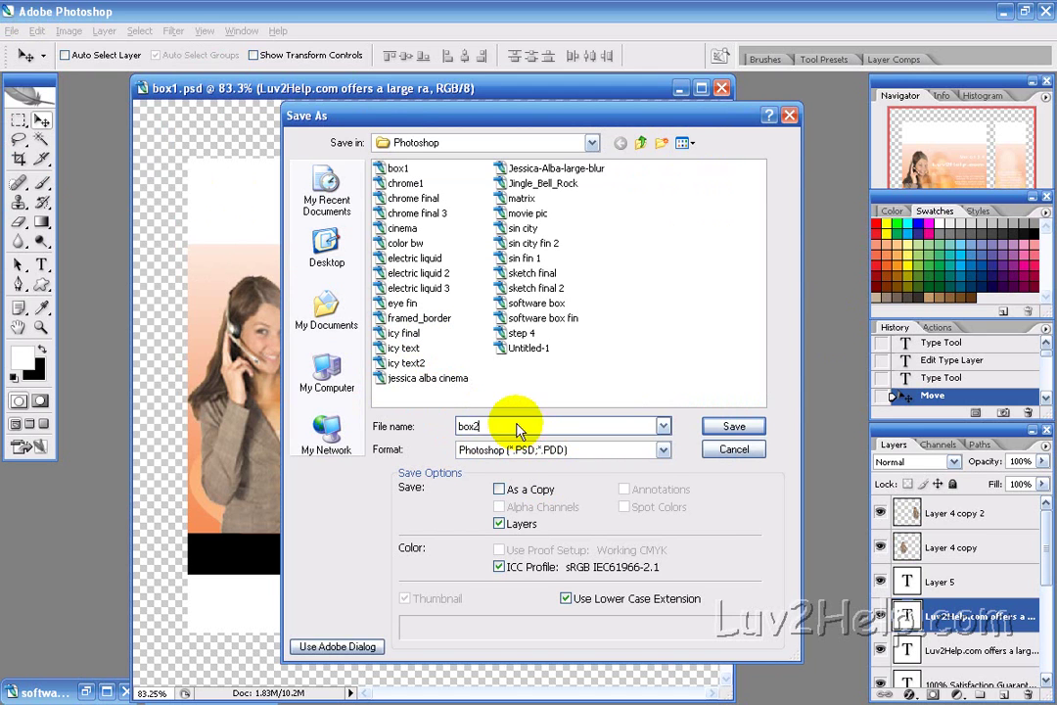
{"action": "left_click", "coordinate": [722, 428]}
{"action": "left_click", "coordinate": [740, 226]}
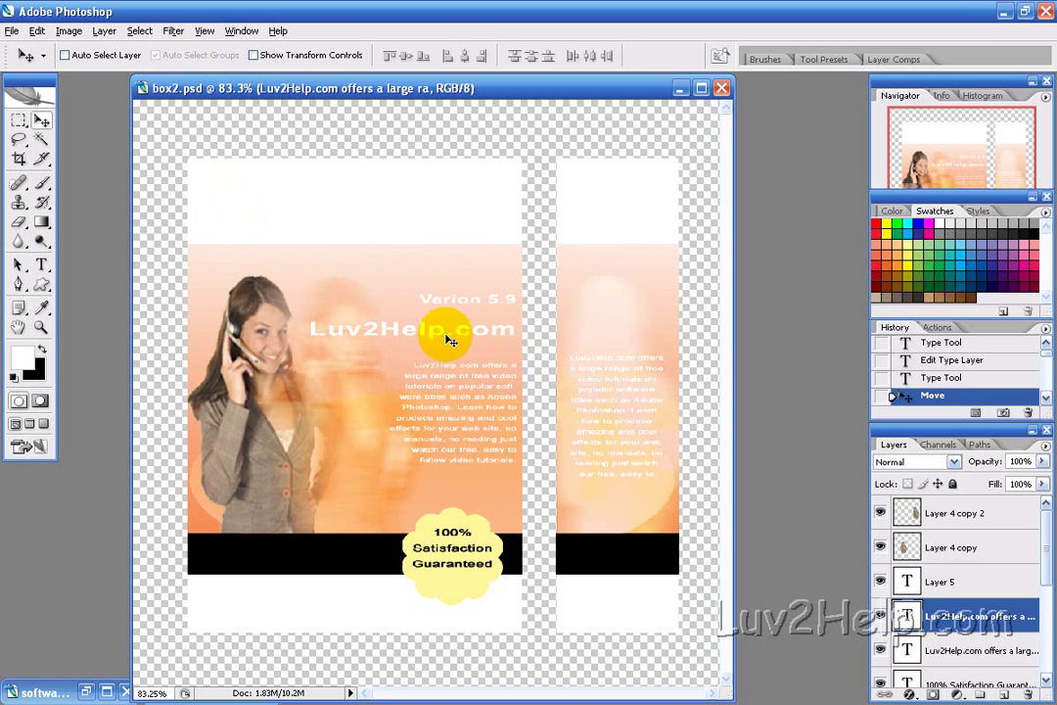
Flatten the box artwork into one layer with Layer > Merge Visible.
{"action": "left_click", "coordinate": [37, 30]}
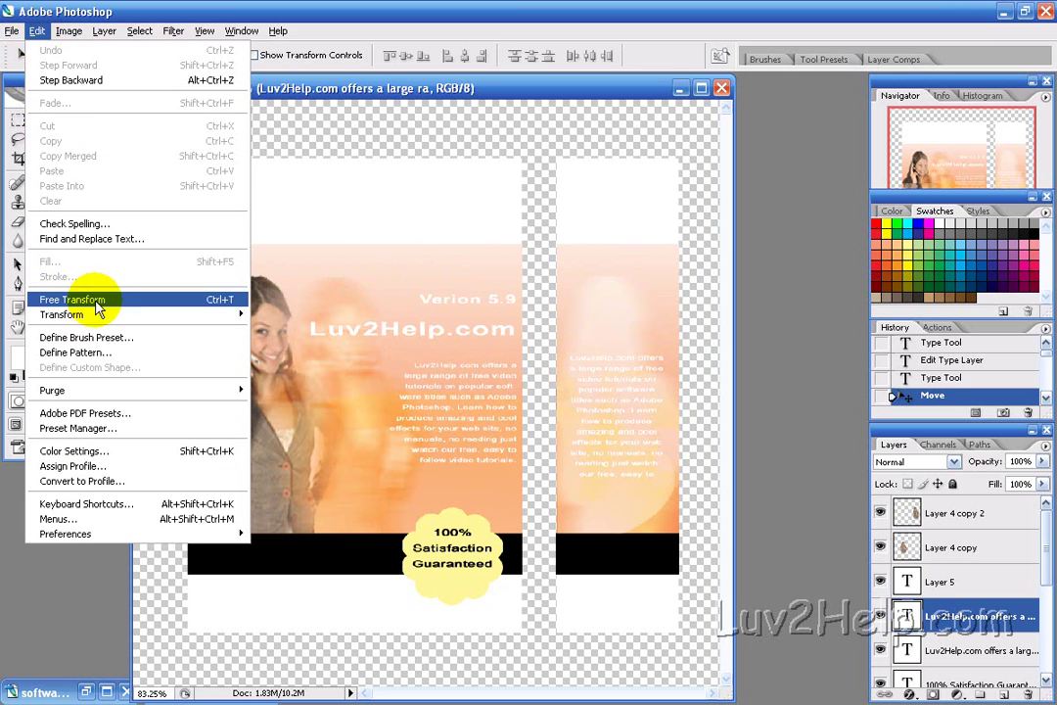
{"action": "left_click", "coordinate": [570, 28]}
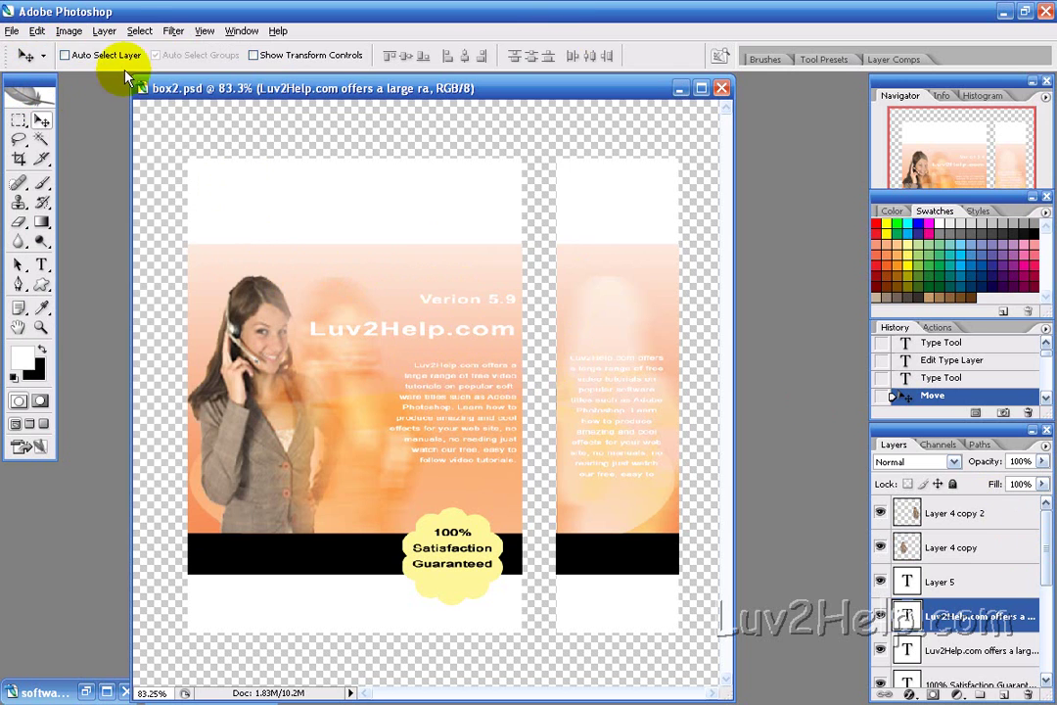
{"action": "left_click", "coordinate": [104, 30]}
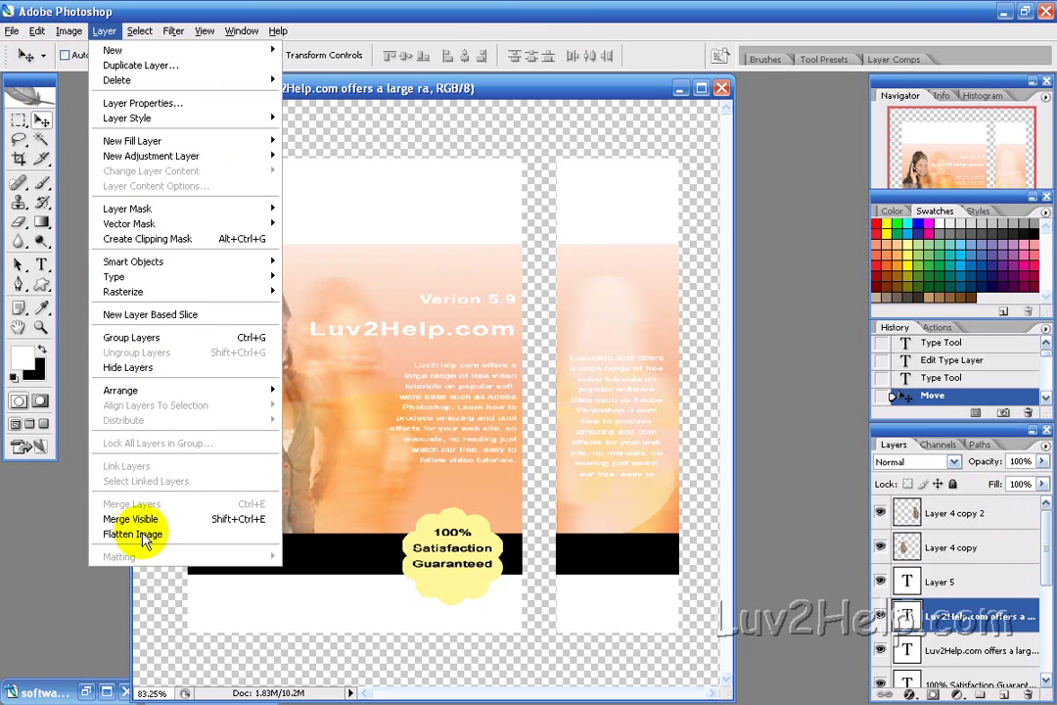
{"action": "left_click", "coordinate": [143, 519]}
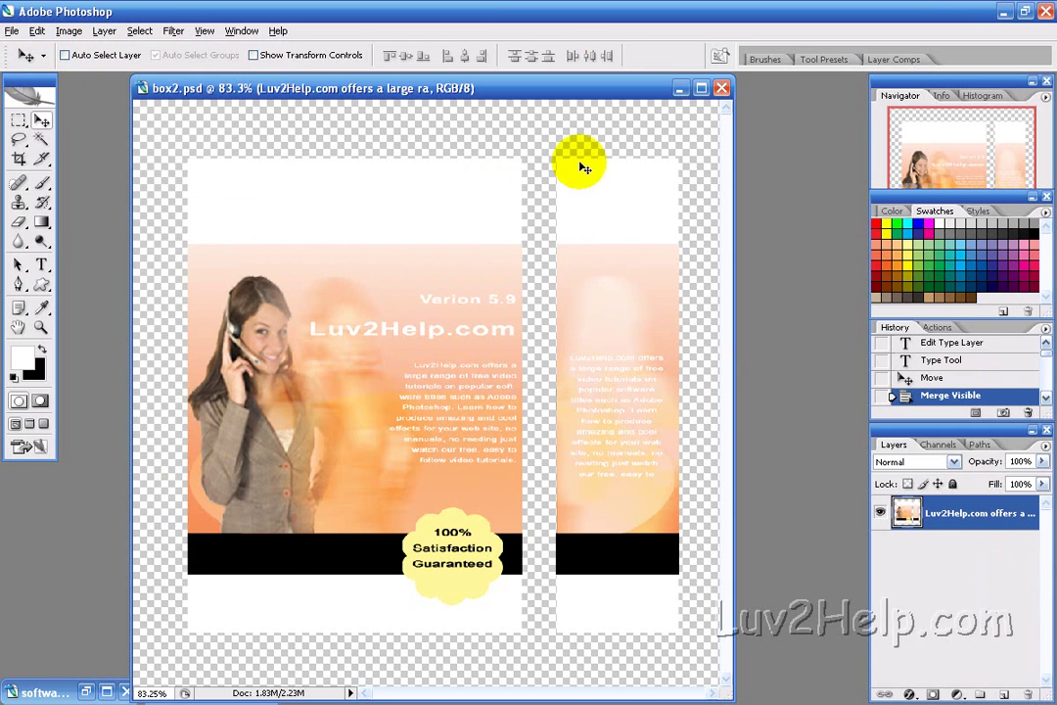
Select both panels by magic-wanding the transparent area and inverting the selection.
{"action": "left_click", "coordinate": [41, 139]}
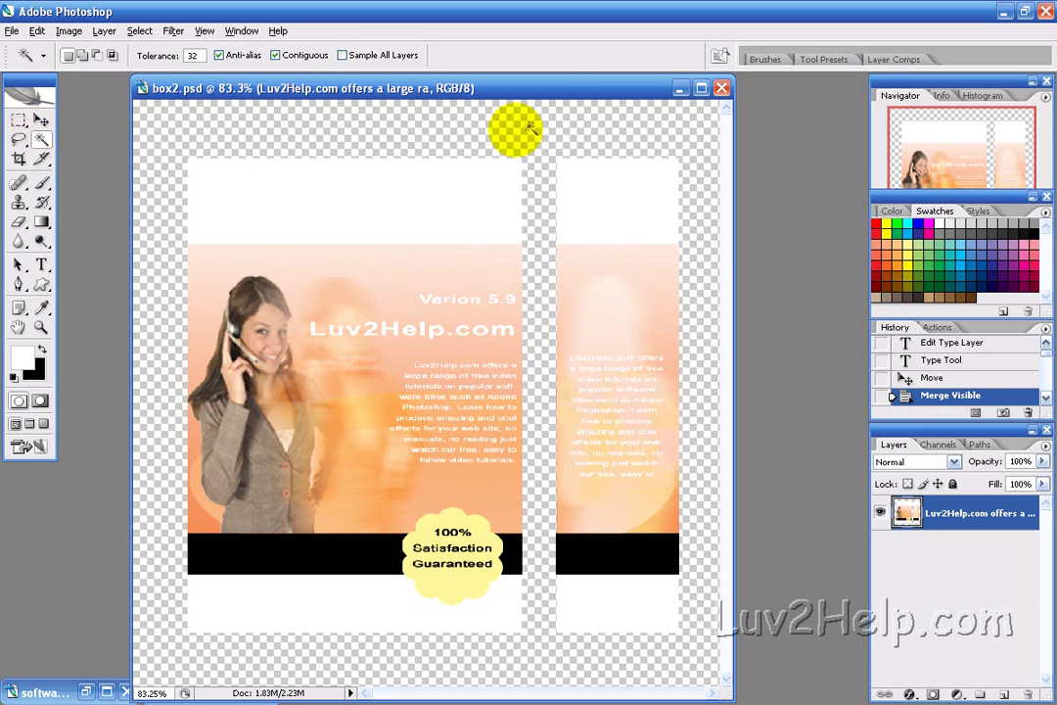
{"action": "left_click", "coordinate": [577, 123]}
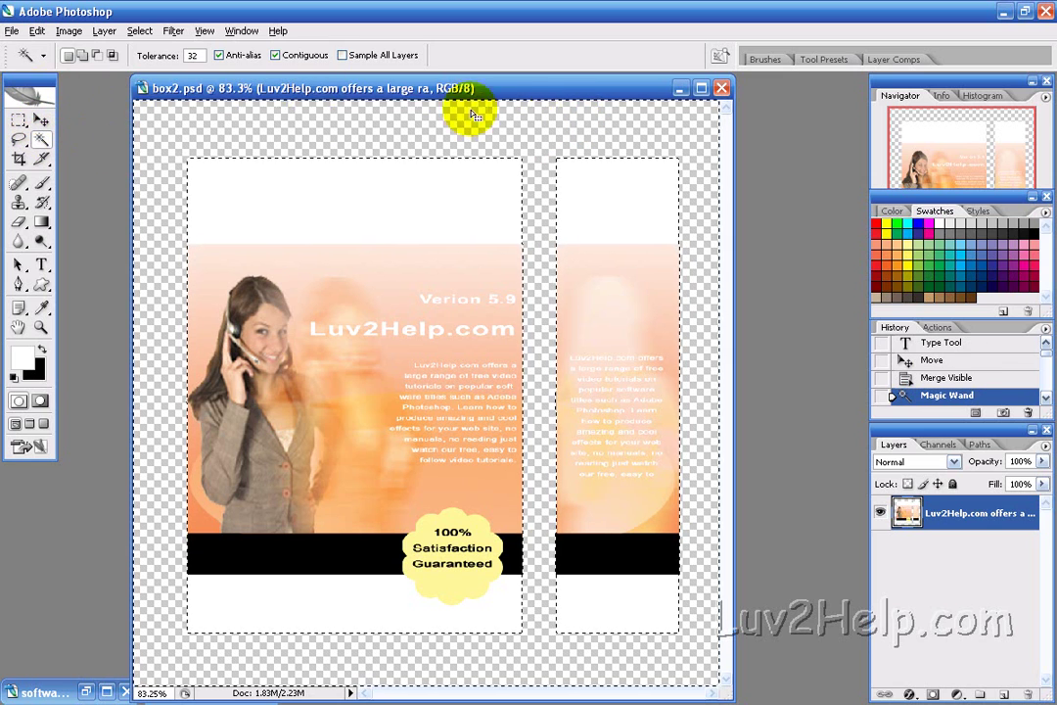
{"action": "left_click", "coordinate": [139, 31]}
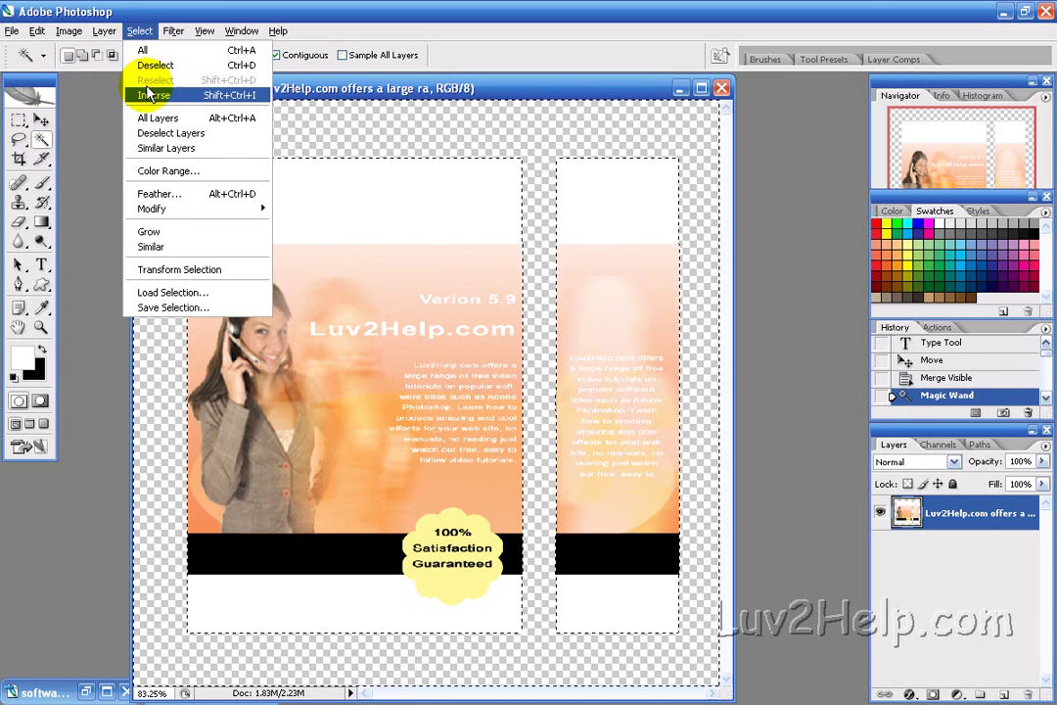
{"action": "left_click", "coordinate": [147, 94]}
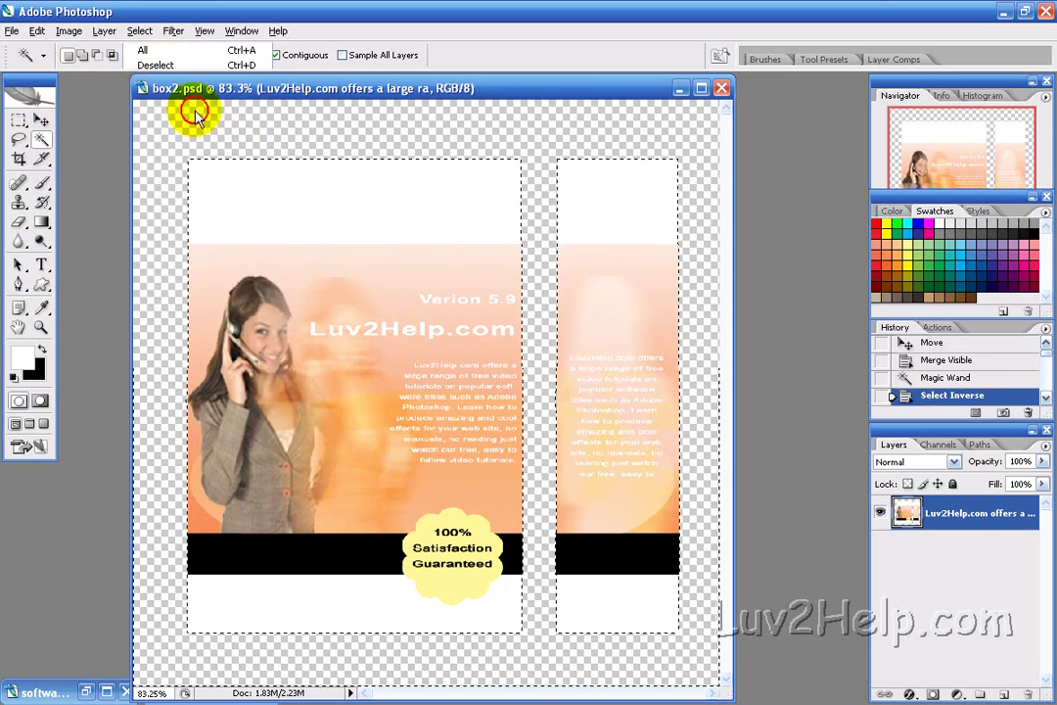
Cut the spine panel, paste it as Layer 1, and move it back to the right.
{"action": "left_click", "coordinate": [19, 120]}
{"action": "left_click_drag", "start_coordinate": [539, 122], "coordinate": [189, 648]}
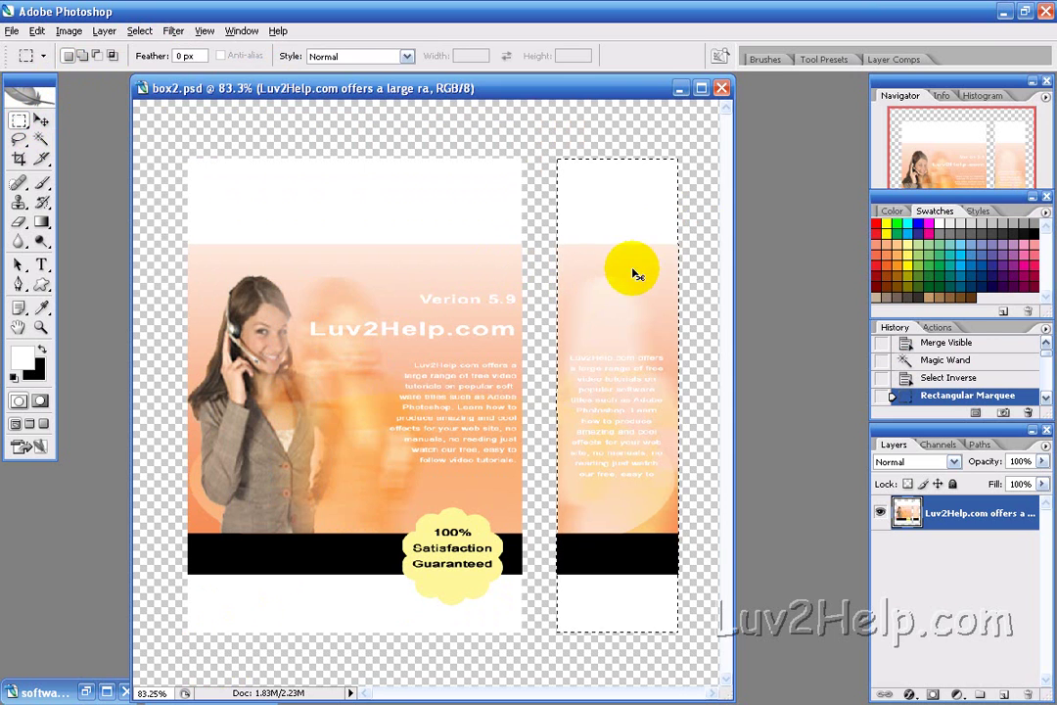
{"action": "key", "text": "ctrl+x"}
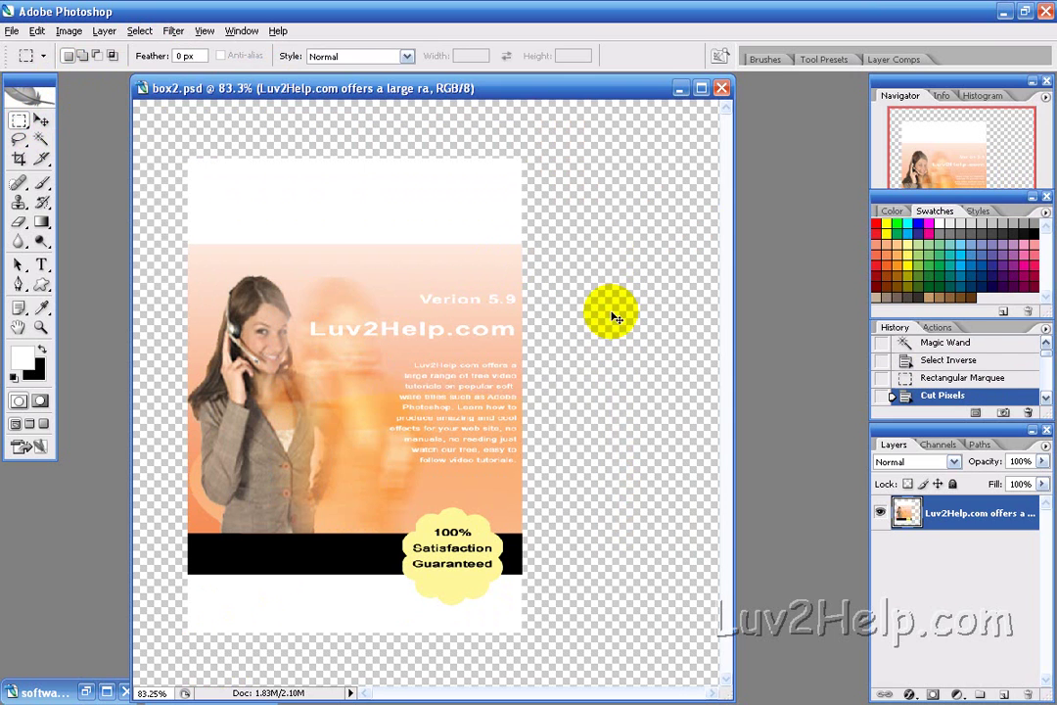
{"action": "key", "text": "ctrl+v"}
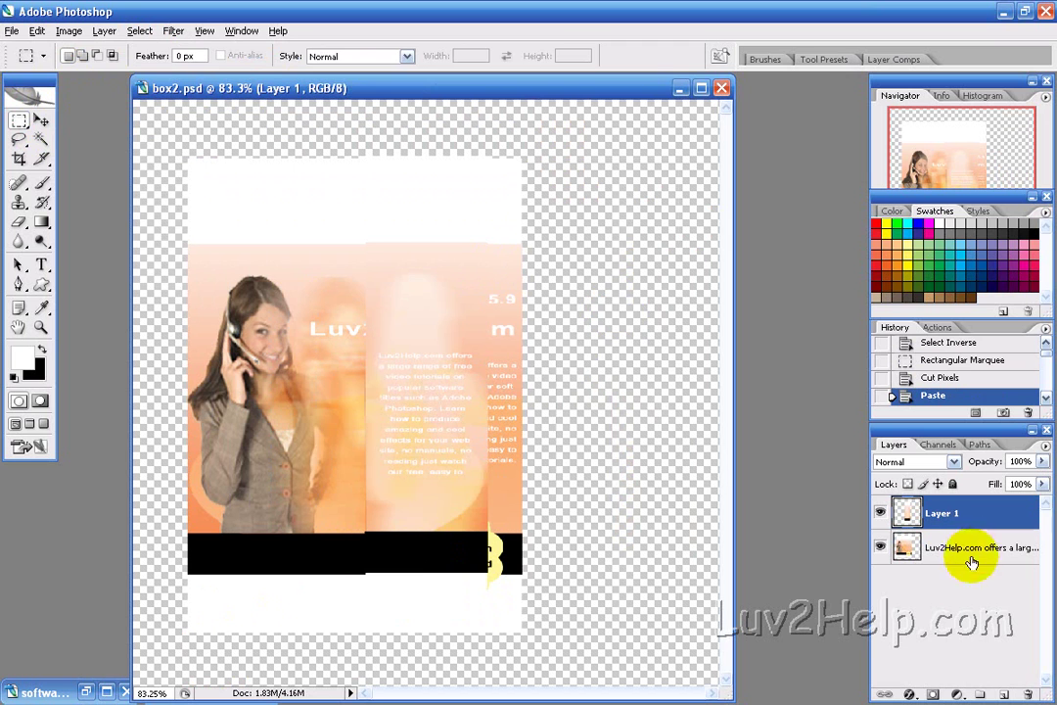
{"action": "left_click", "coordinate": [40, 119]}
{"action": "left_click_drag", "start_coordinate": [430, 328], "coordinate": [631, 337]}
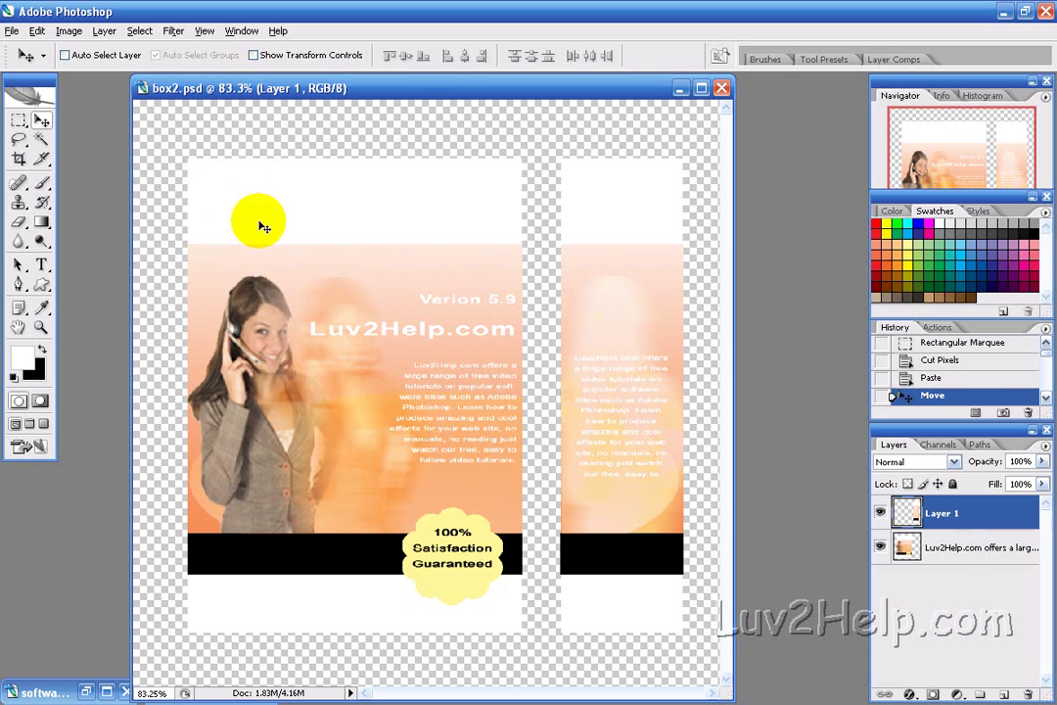
Distort the front cover by lowering its top-left corner and raising its bottom-left corner.
{"action": "left_click", "coordinate": [961, 549]}
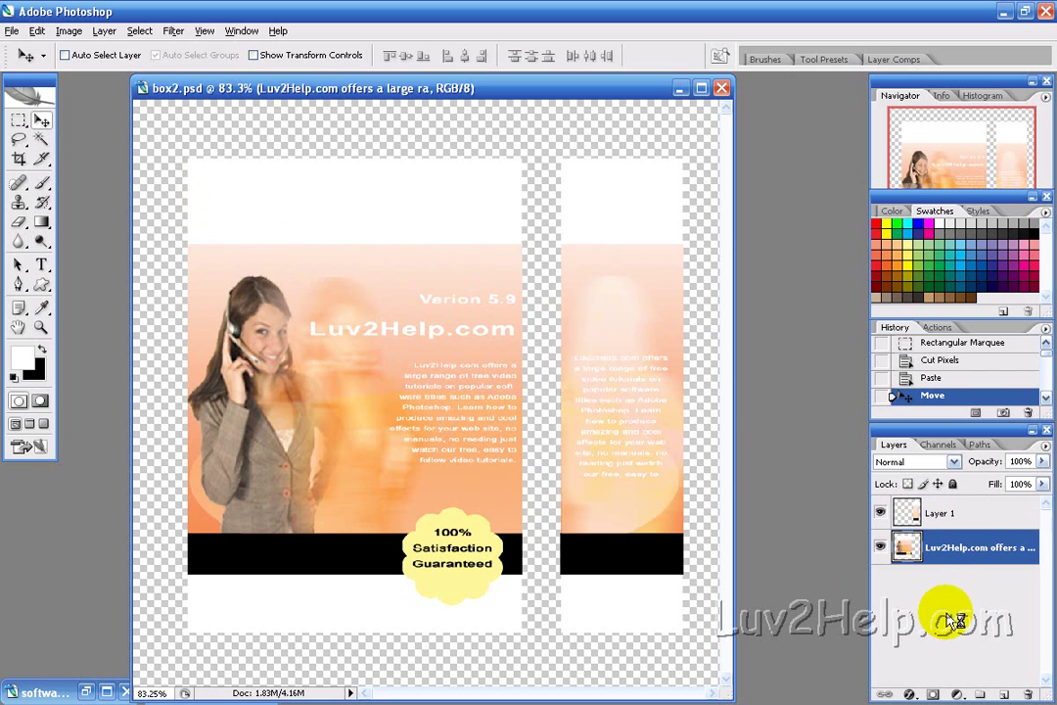
{"action": "left_click", "coordinate": [37, 30]}
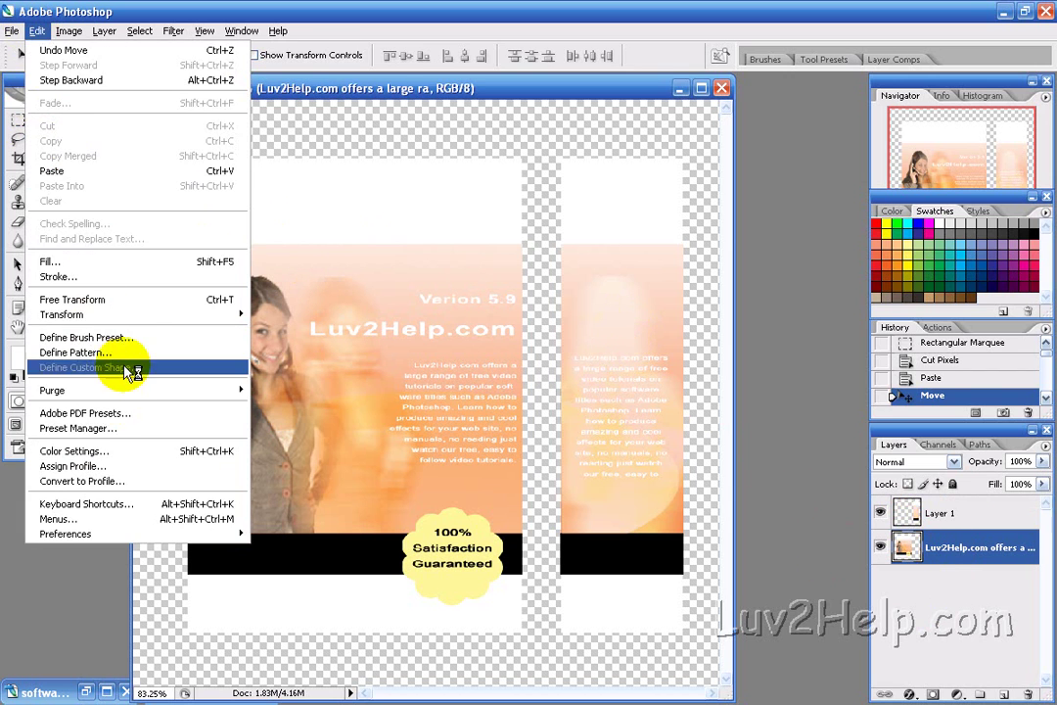
{"action": "mouse_move", "coordinate": [157, 316]}
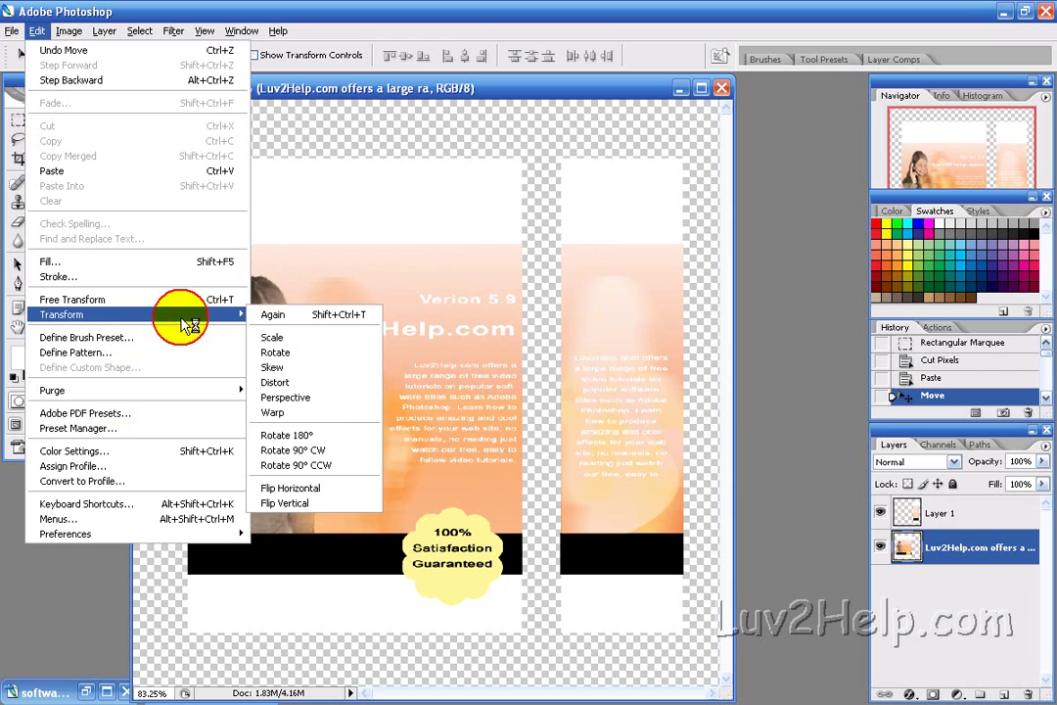
{"action": "left_click", "coordinate": [335, 392]}
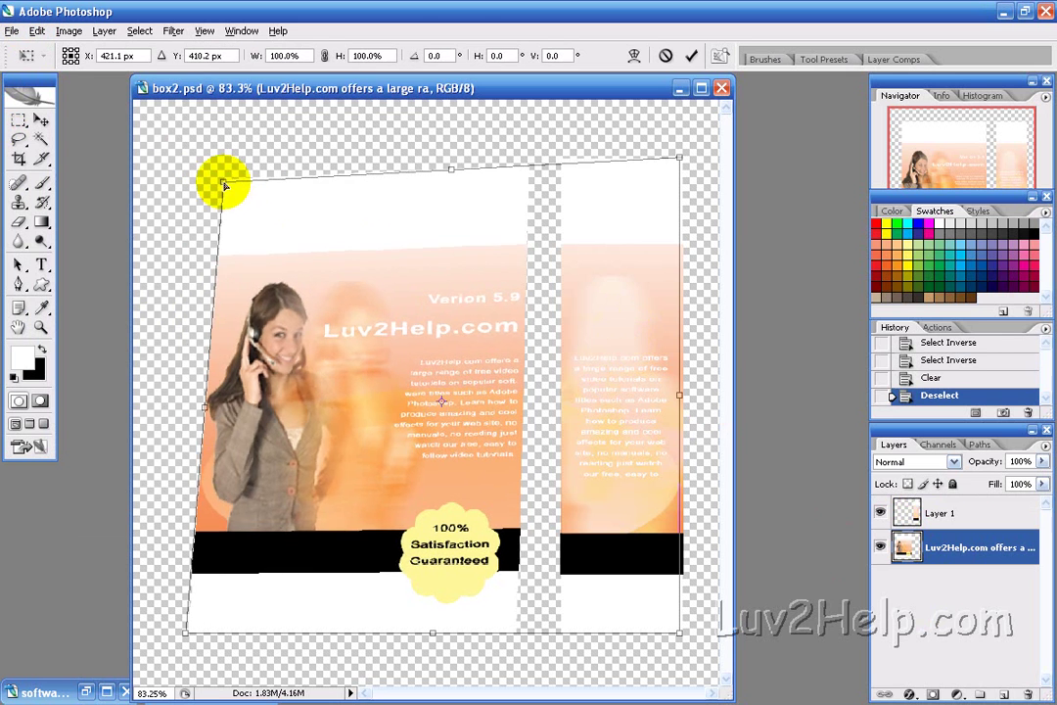
{"action": "left_click_drag", "start_coordinate": [220, 182], "coordinate": [225, 197]}
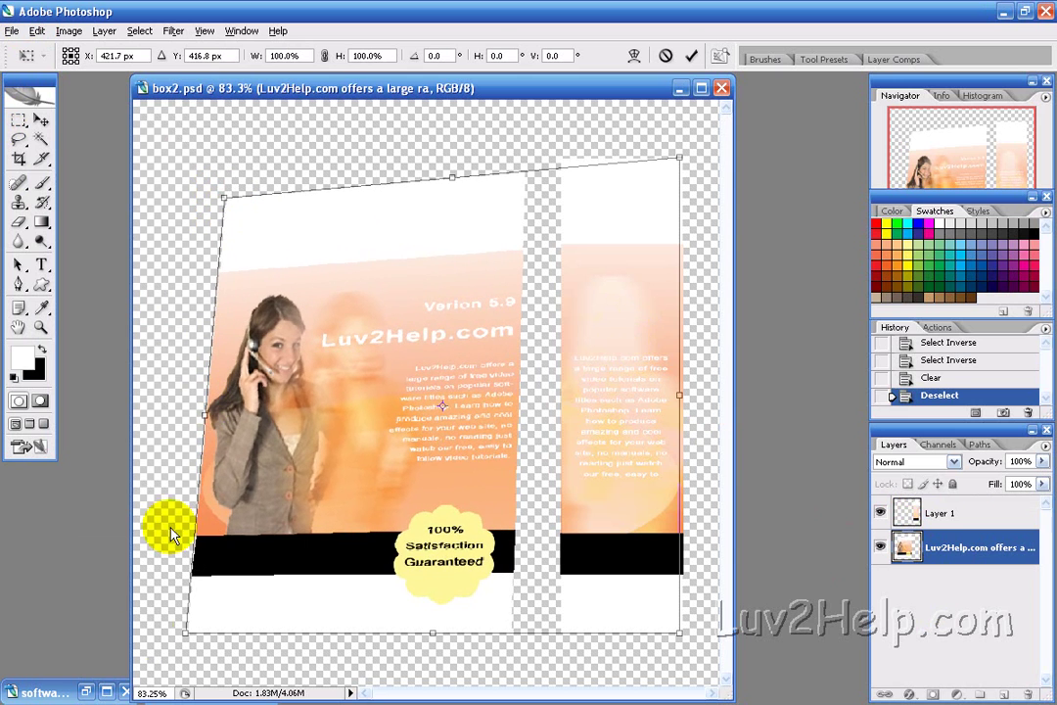
{"action": "left_click_drag", "start_coordinate": [189, 637], "coordinate": [228, 590]}
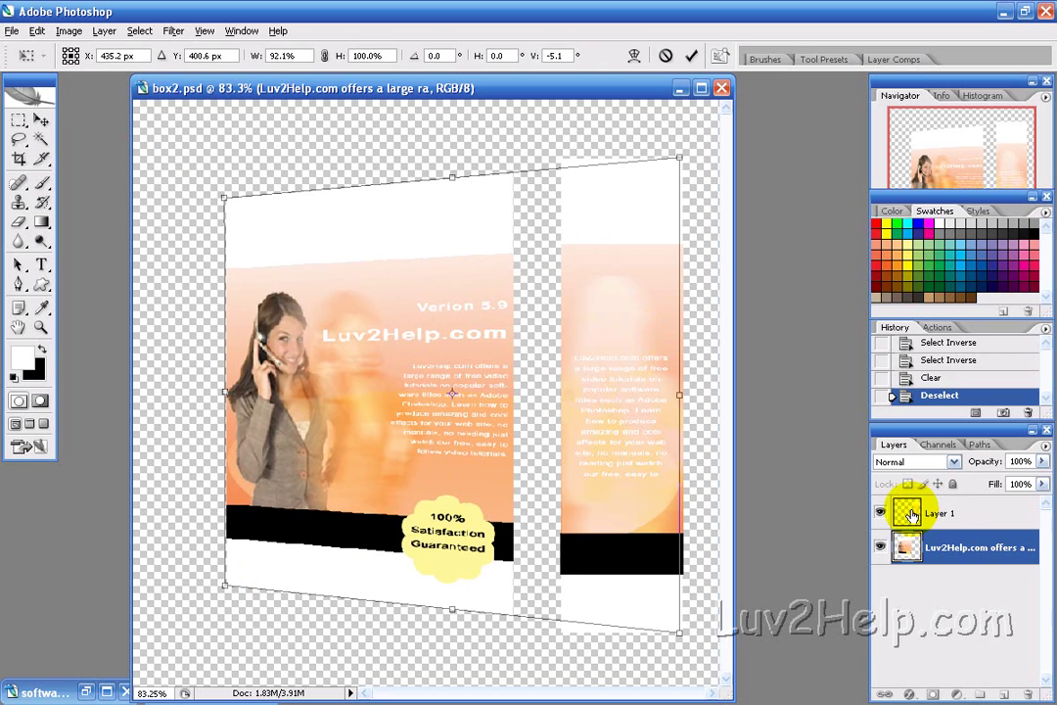
{"action": "left_click", "coordinate": [690, 55]}
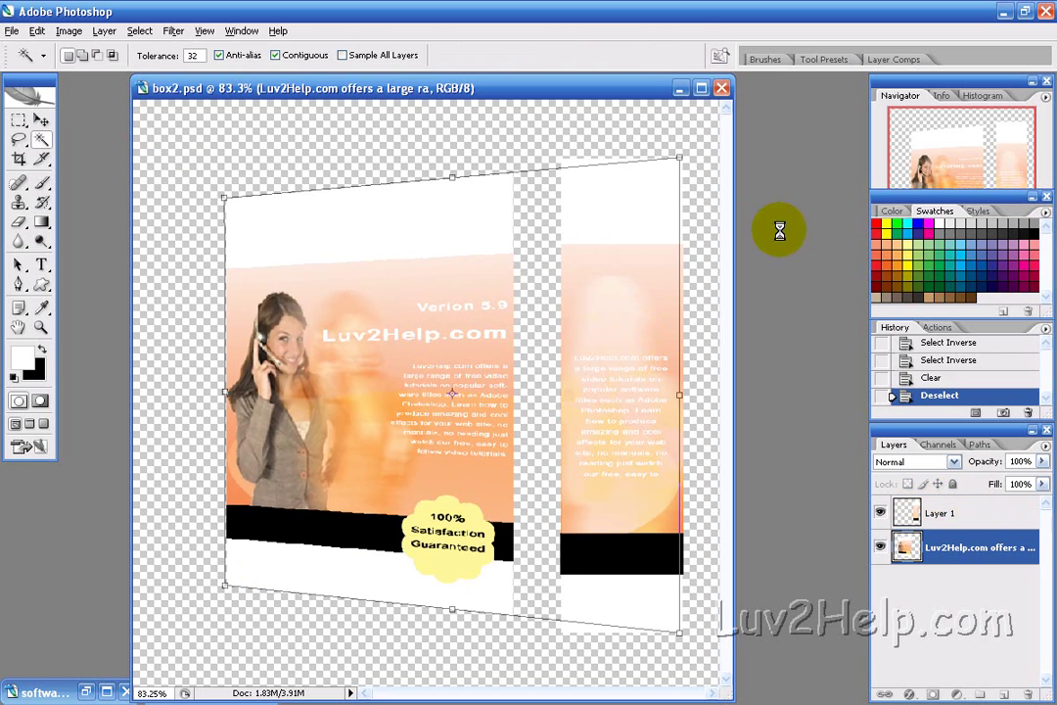
{"action": "left_click", "coordinate": [969, 509]}
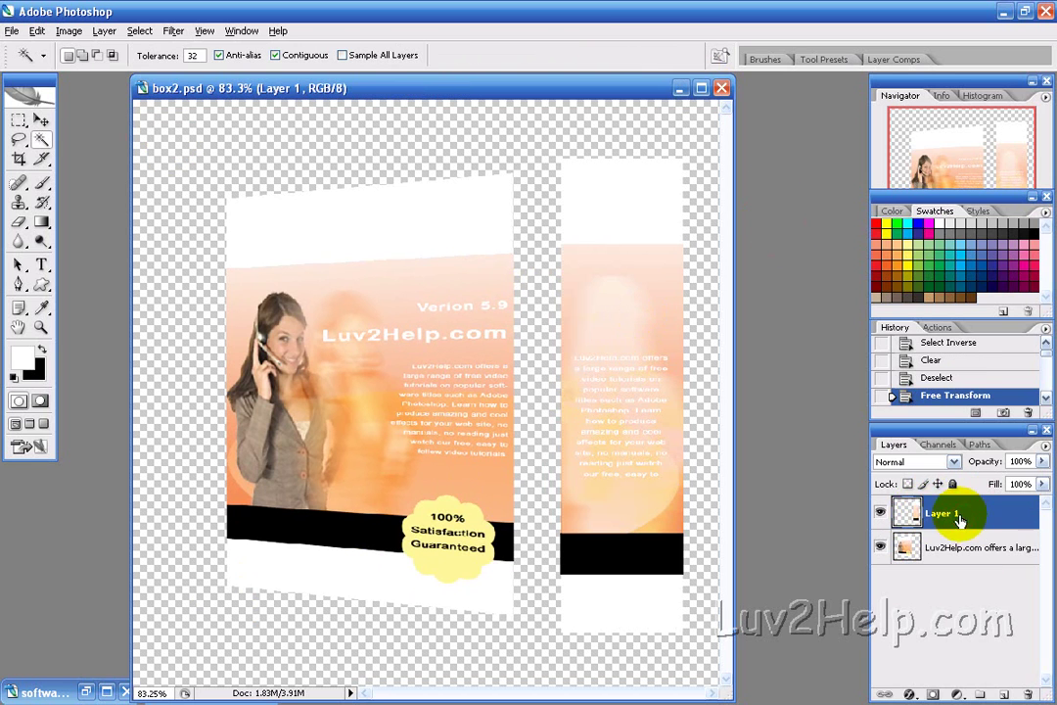
{"action": "left_click", "coordinate": [36, 30]}
{"action": "mouse_move", "coordinate": [127, 313]}
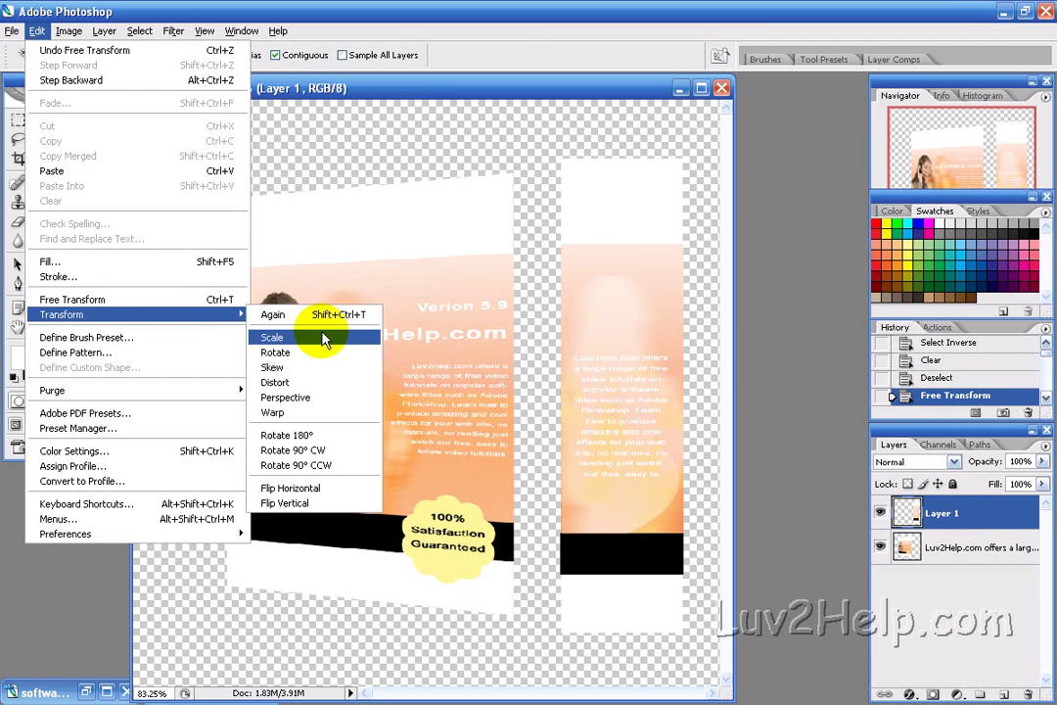
{"action": "left_click", "coordinate": [323, 337]}
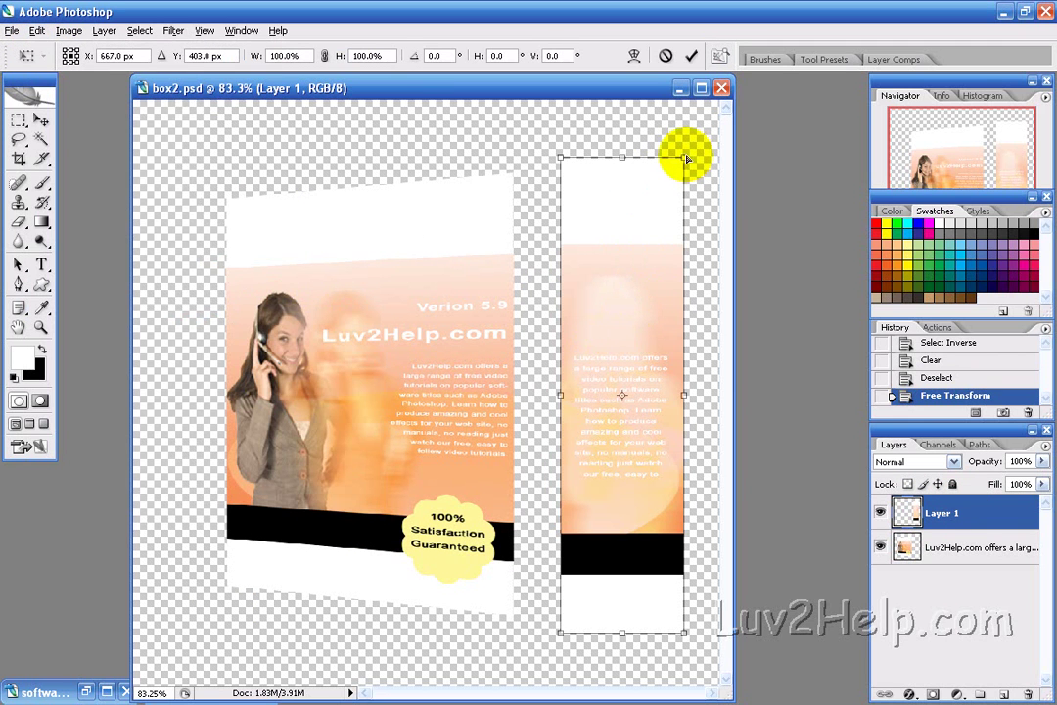
{"action": "left_click_drag", "start_coordinate": [684, 159], "coordinate": [675, 194]}
{"action": "left_click_drag", "start_coordinate": [685, 636], "coordinate": [677, 599]}
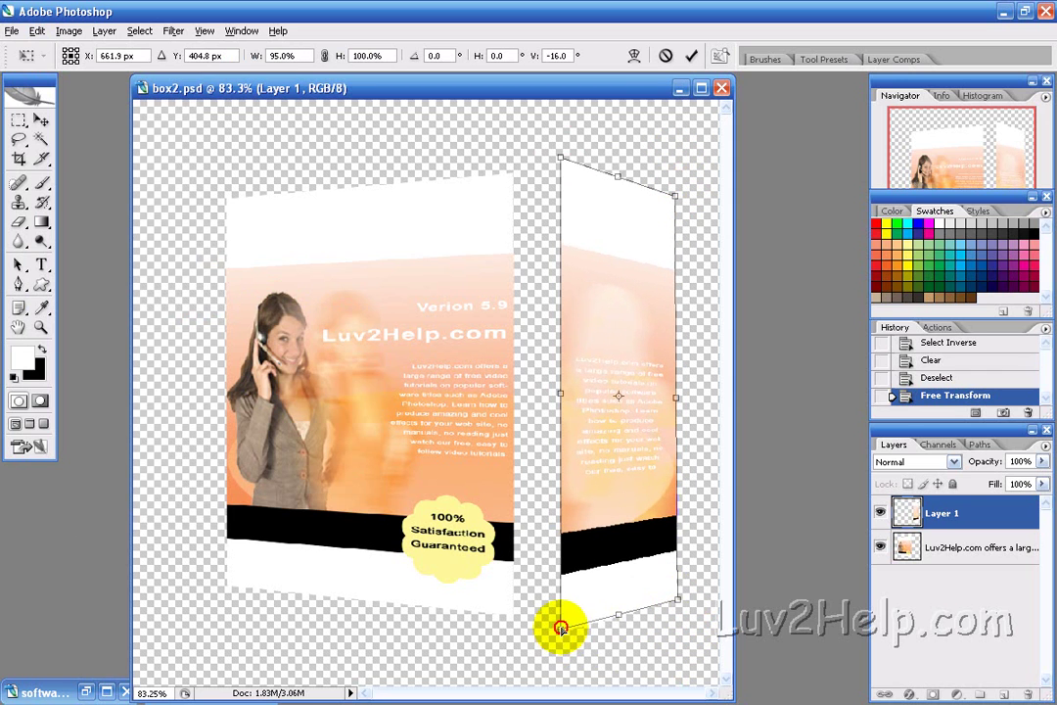
{"action": "left_click_drag", "start_coordinate": [561, 627], "coordinate": [560, 614]}
{"action": "left_click_drag", "start_coordinate": [560, 157], "coordinate": [561, 173]}
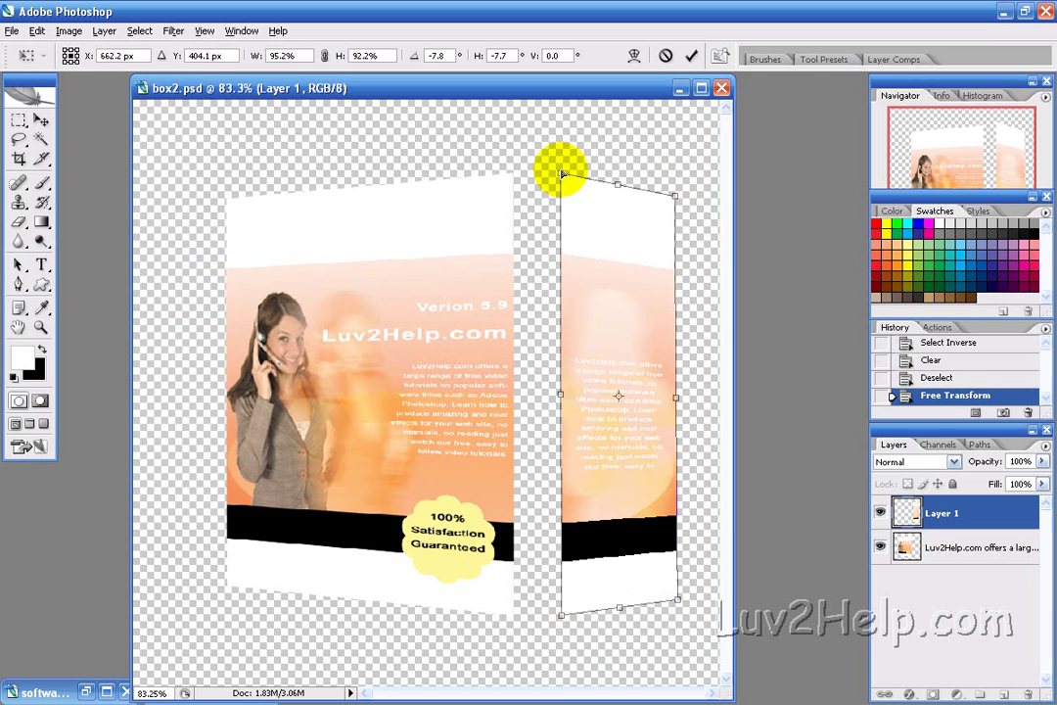
{"action": "left_click_drag", "start_coordinate": [675, 197], "coordinate": [675, 204]}
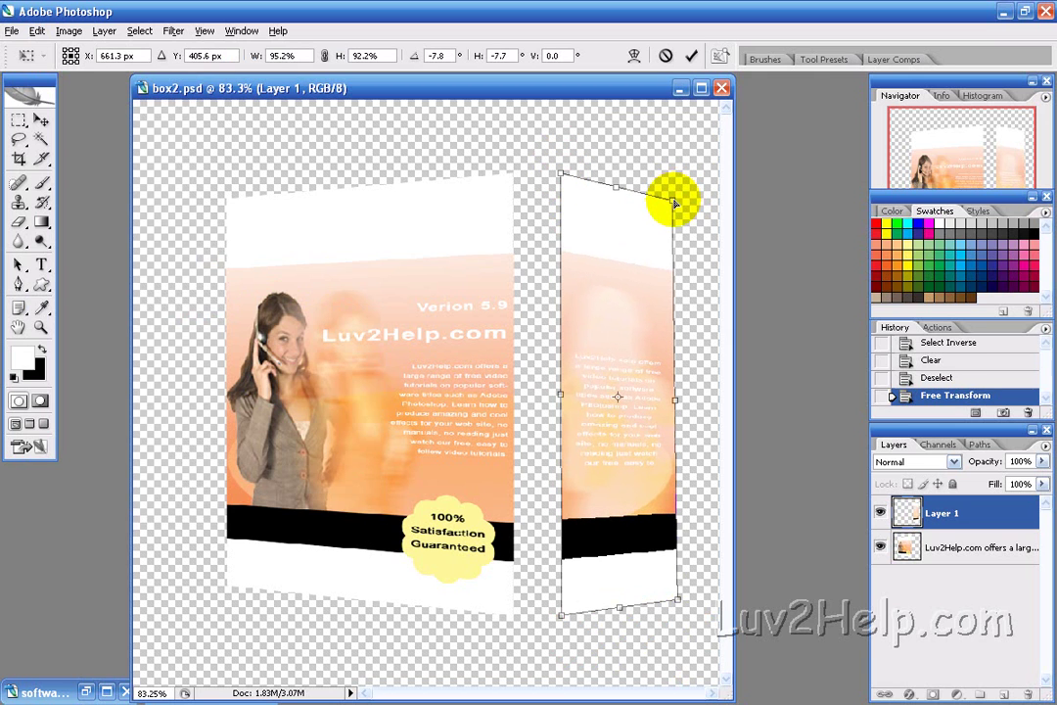
{"action": "left_click_drag", "start_coordinate": [678, 600], "coordinate": [670, 601]}
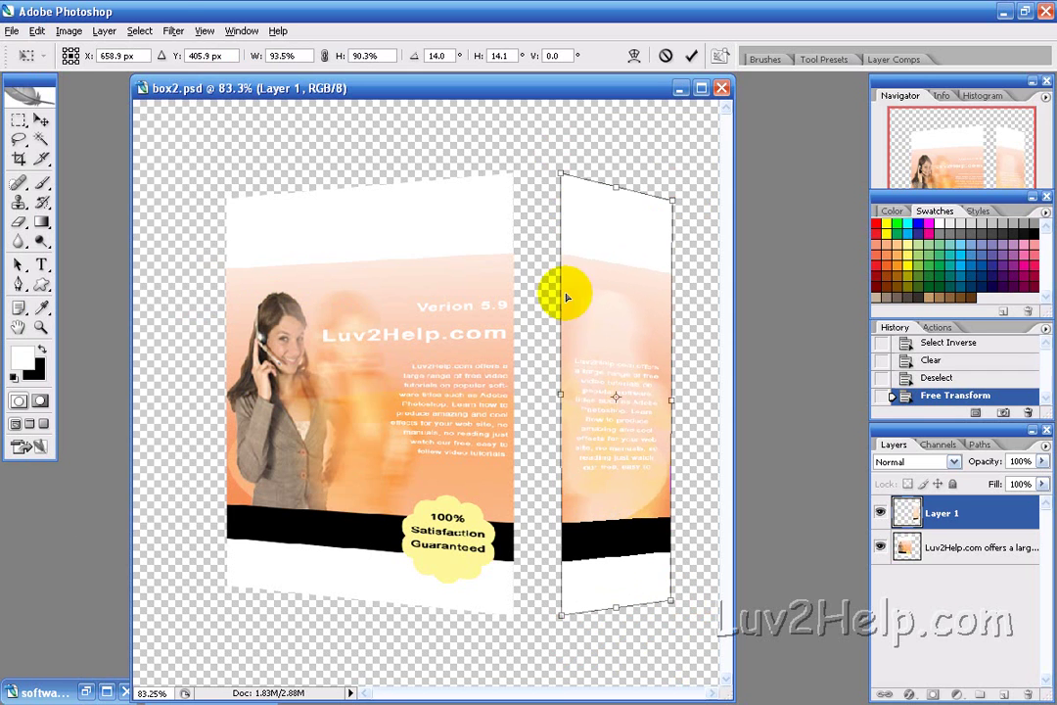
{"action": "left_click", "coordinate": [21, 118]}
{"action": "left_click", "coordinate": [625, 285]}
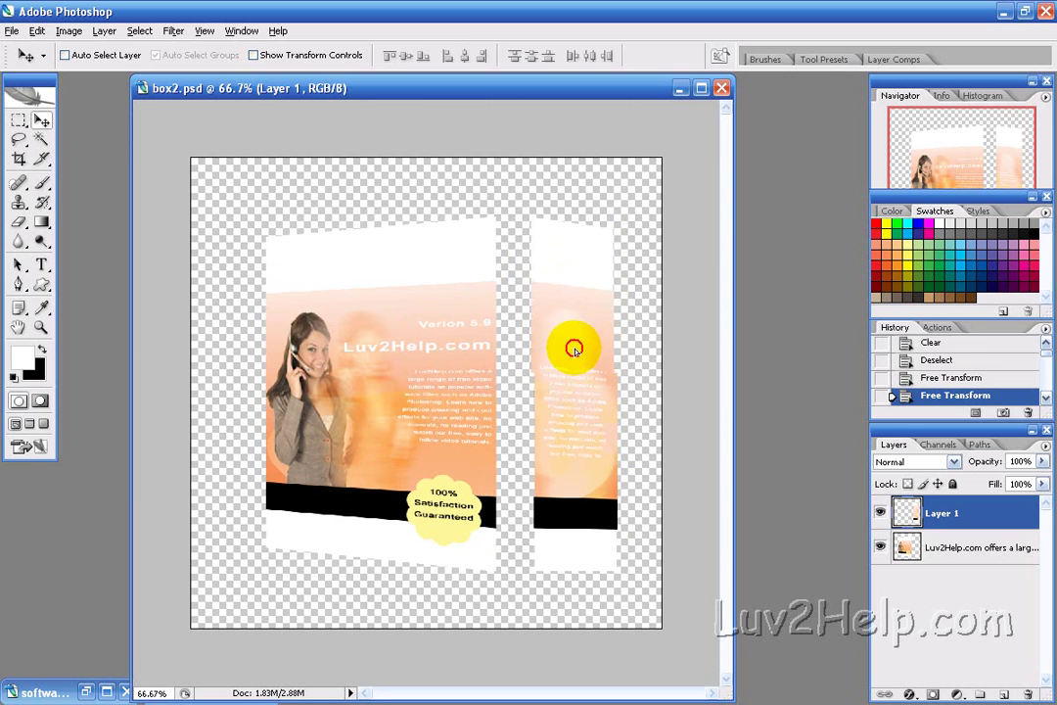
Slide the spine left so it meets the front cover's right edge with no gap.
{"action": "left_click_drag", "start_coordinate": [565, 344], "coordinate": [540, 354]}
{"action": "key", "text": "ctrl+plus"}
{"action": "key", "text": "ctrl+plus"}
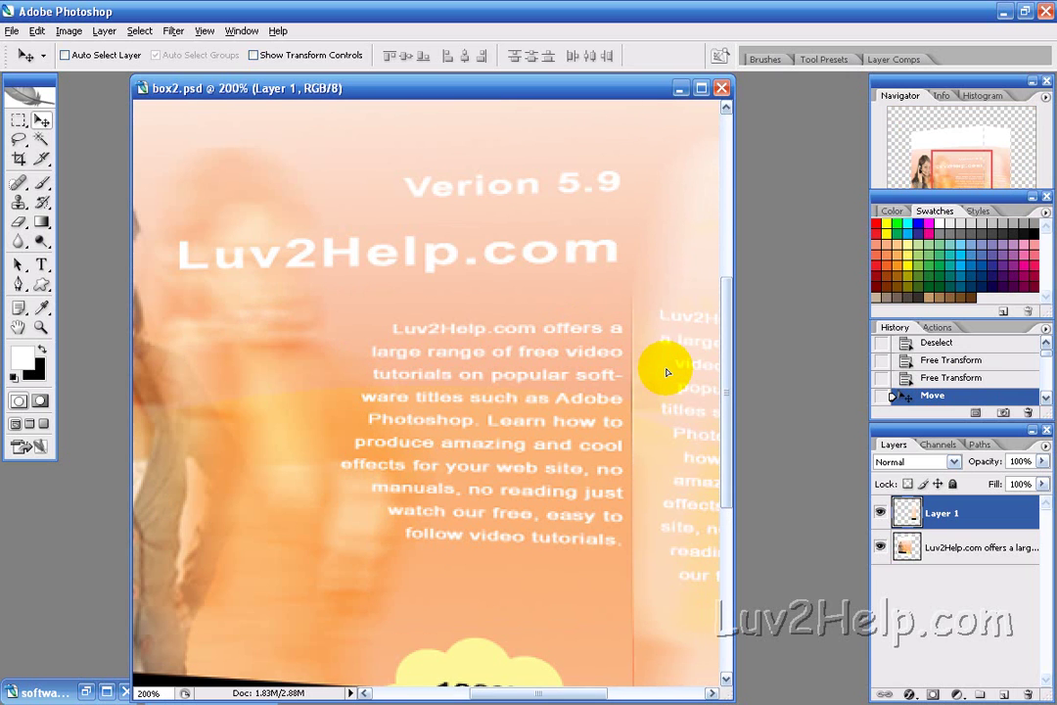
{"action": "key", "text": "ctrl+plus"}
{"action": "left_click_drag", "start_coordinate": [507, 691], "coordinate": [568, 687]}
{"action": "key", "text": "ctrl+plus"}
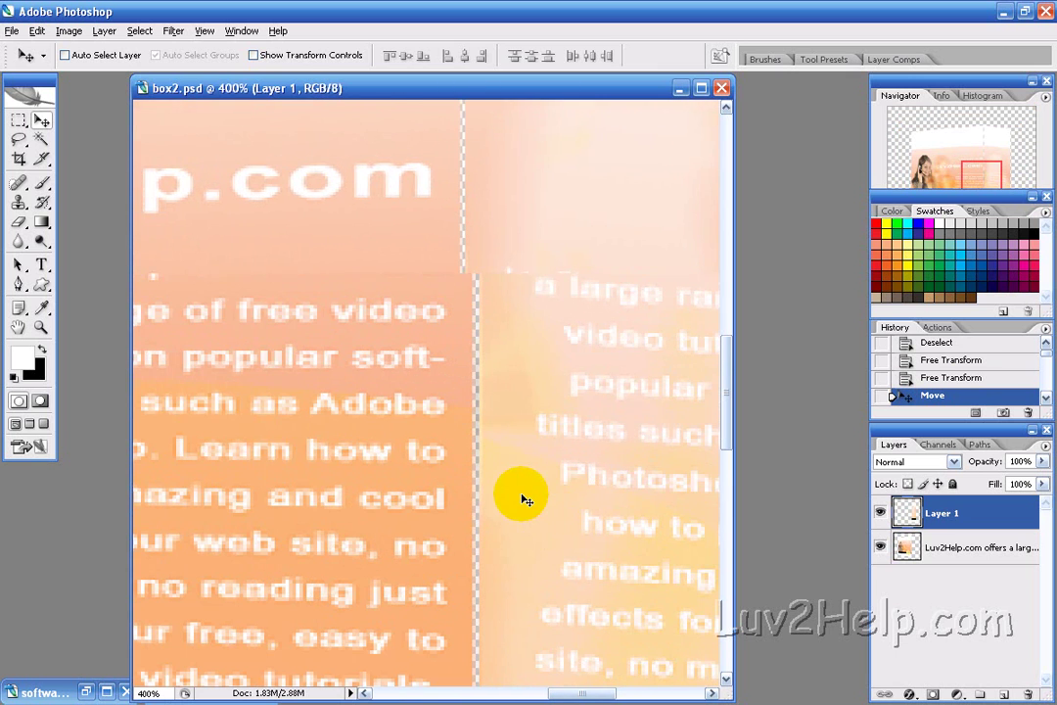
{"action": "left_click_drag", "start_coordinate": [504, 470], "coordinate": [500, 475]}
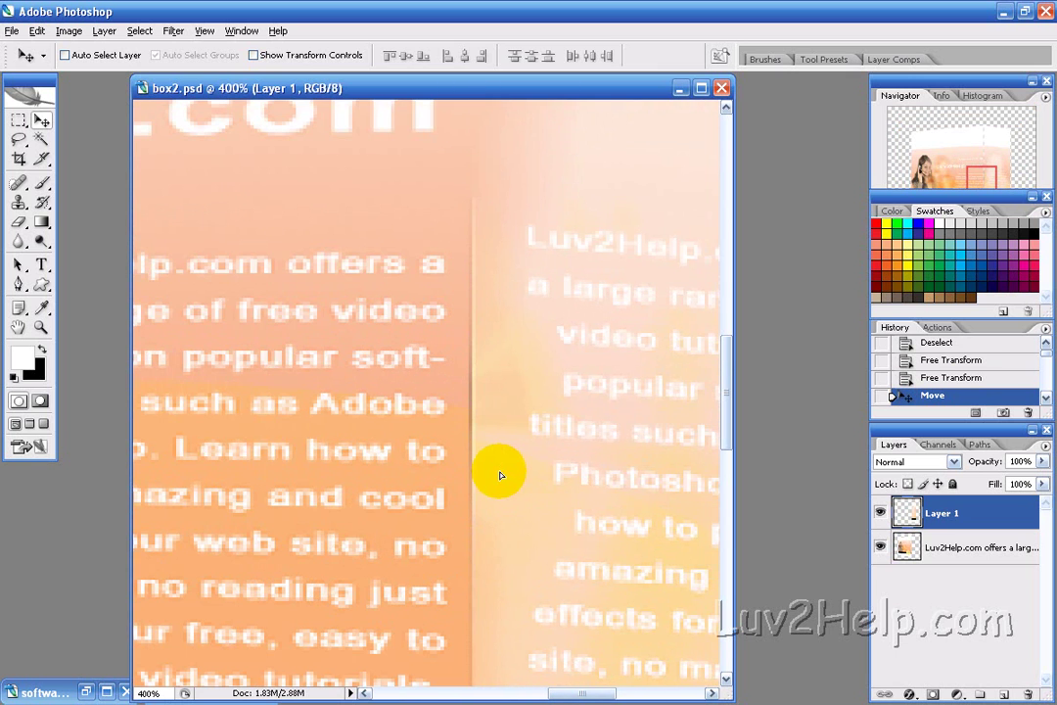
{"action": "key", "text": "ctrl+minus"}
{"action": "key", "text": "ctrl+minus"}
{"action": "key", "text": "ctrl+minus"}
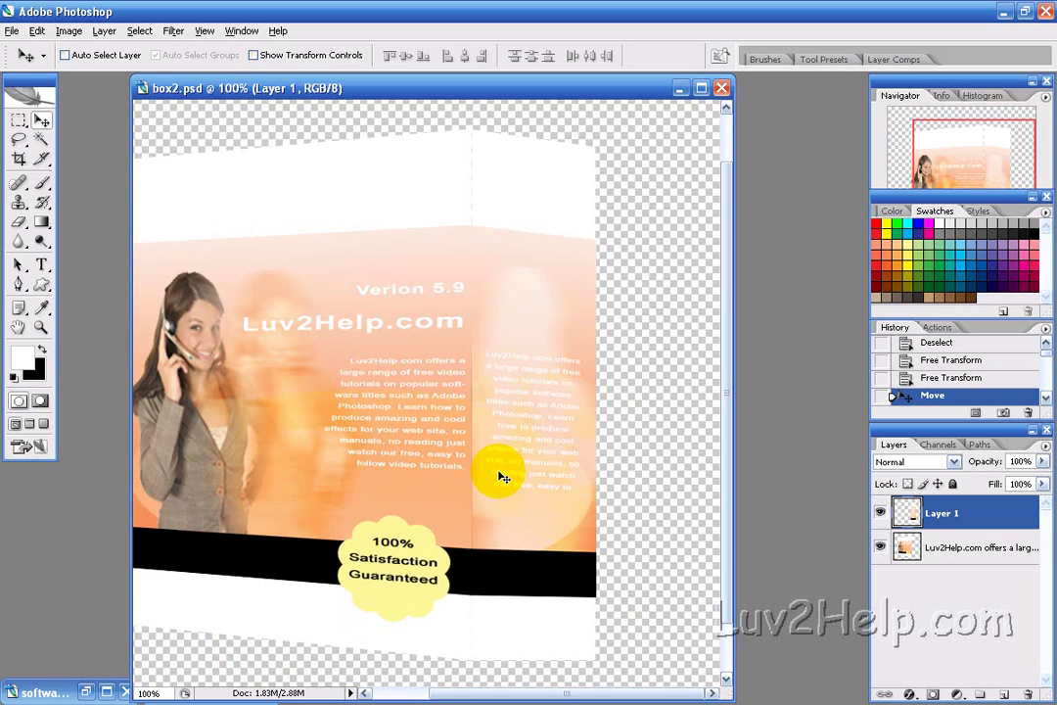
{"action": "left_click_drag", "start_coordinate": [519, 696], "coordinate": [498, 696]}
{"action": "key", "text": "ctrl+minus"}
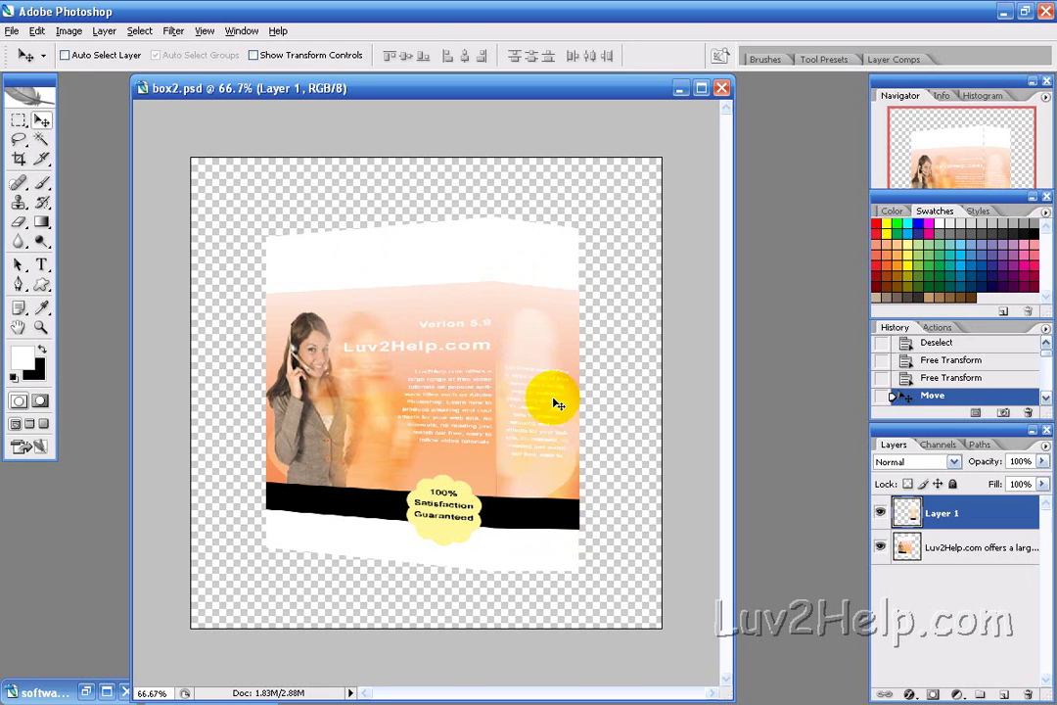
Skew the spine's right corners to a −11.6° vertical skew at 97.9% width.
{"action": "key", "text": "ctrl+t"}
{"action": "left_click_drag", "start_coordinate": [580, 217], "coordinate": [577, 228]}
{"action": "left_click_drag", "start_coordinate": [580, 570], "coordinate": [577, 555]}
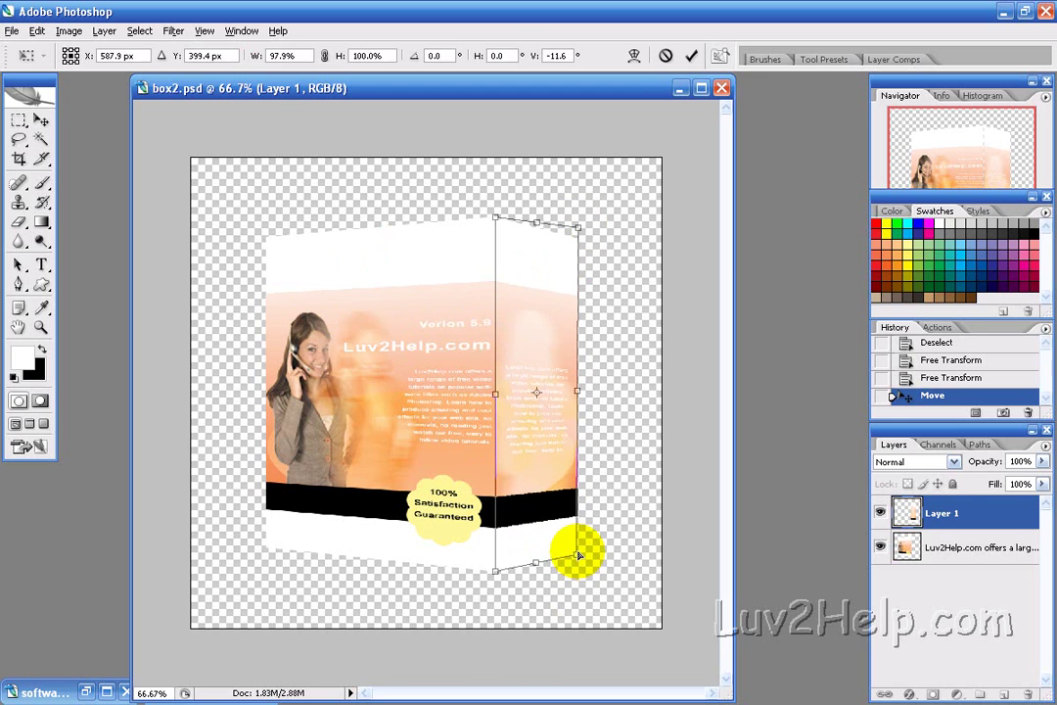